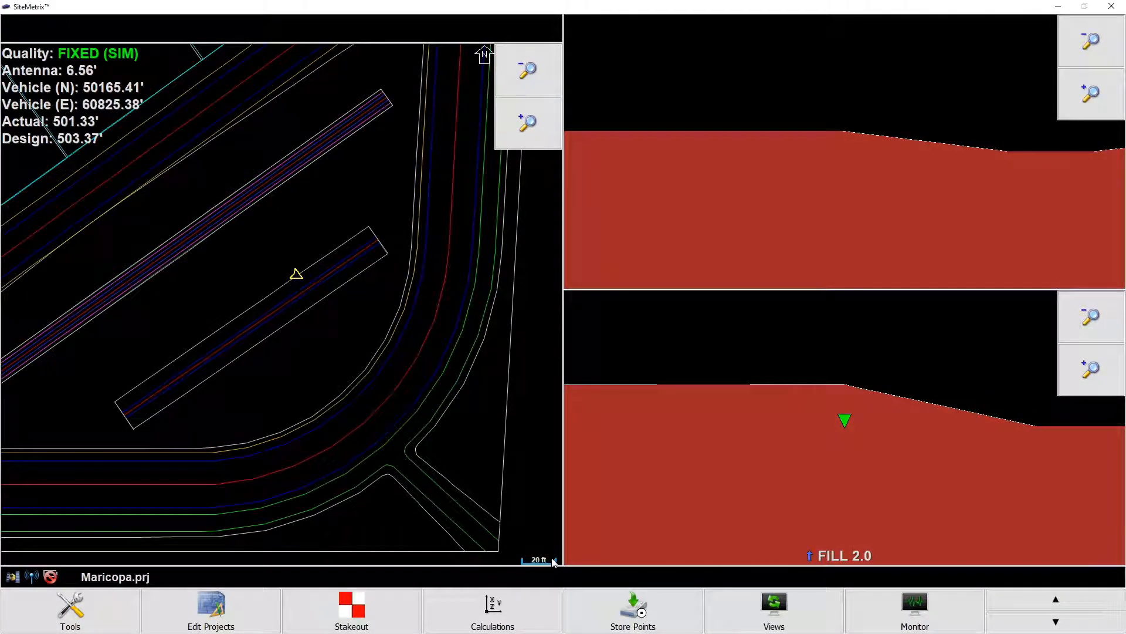
Examine the vehicle's position over the small channel in the plan and section views.
left_click(528, 122)
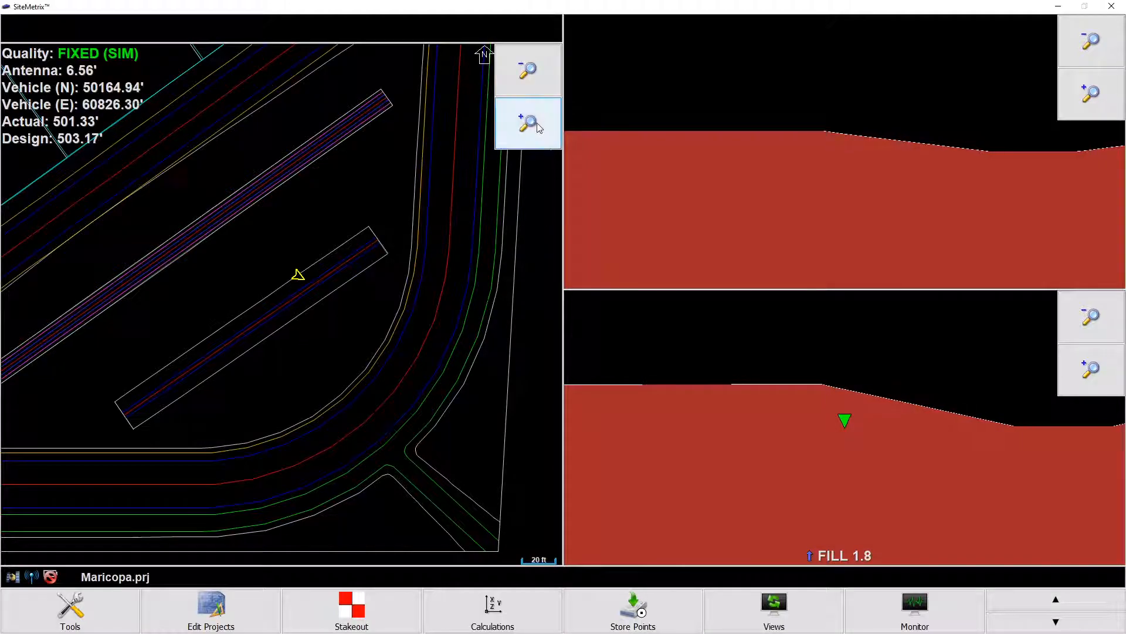
left_click(526, 72)
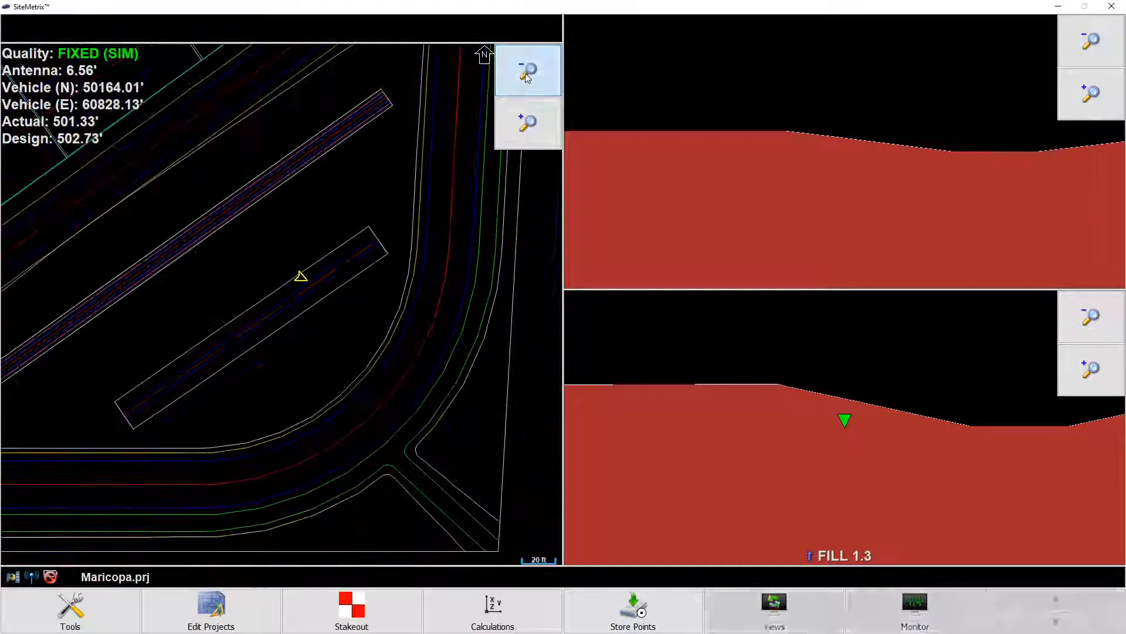
left_click(513, 141)
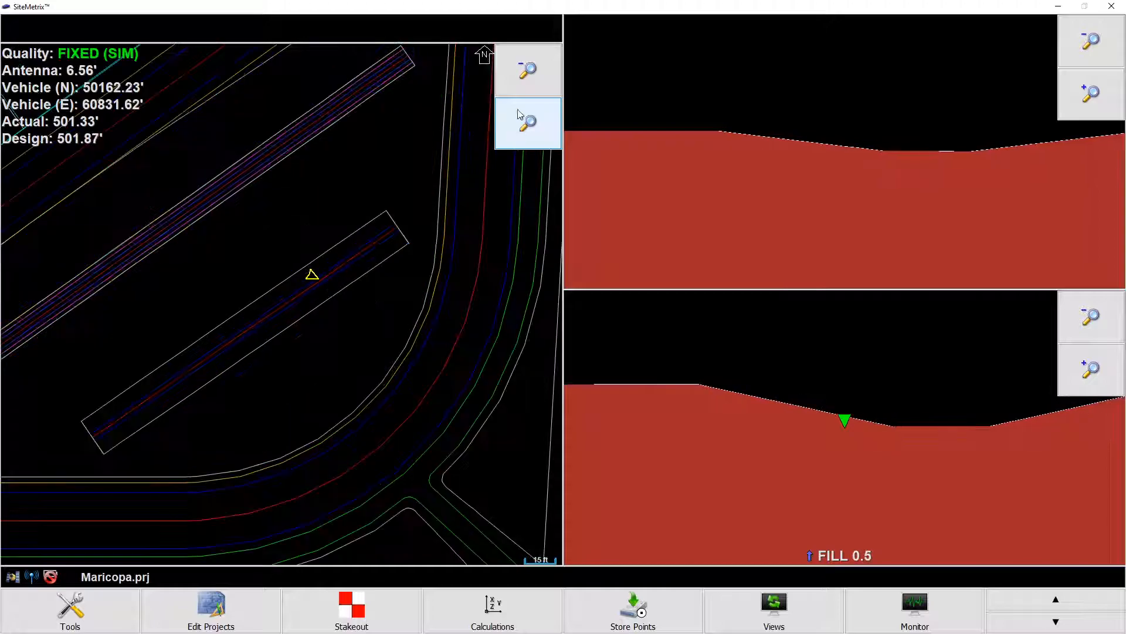
left_click(522, 83)
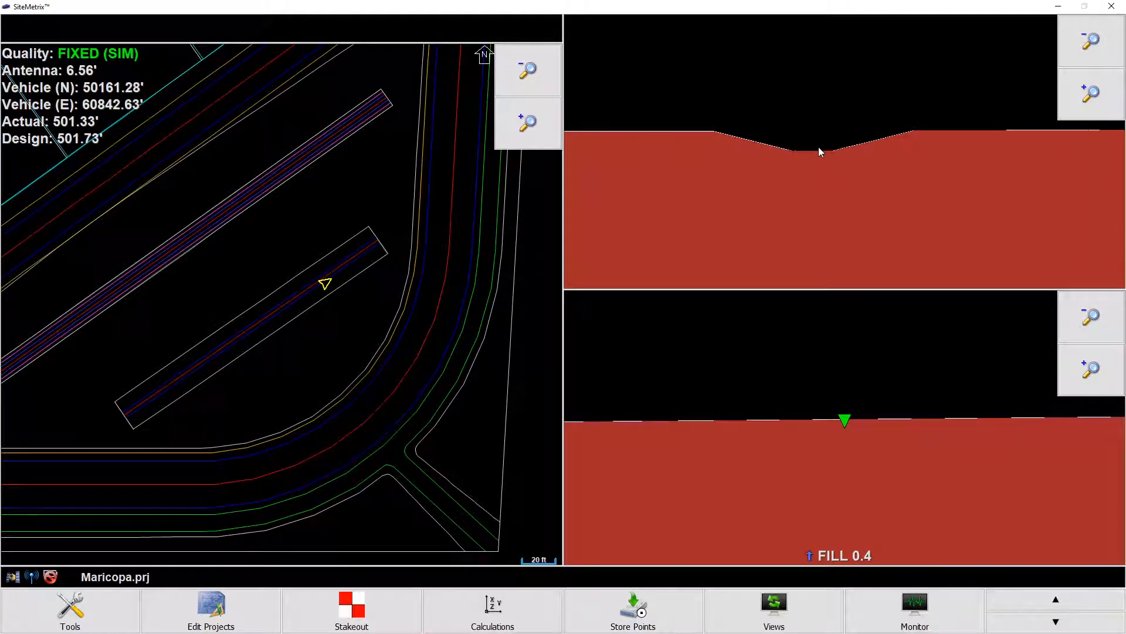
left_click(1087, 105)
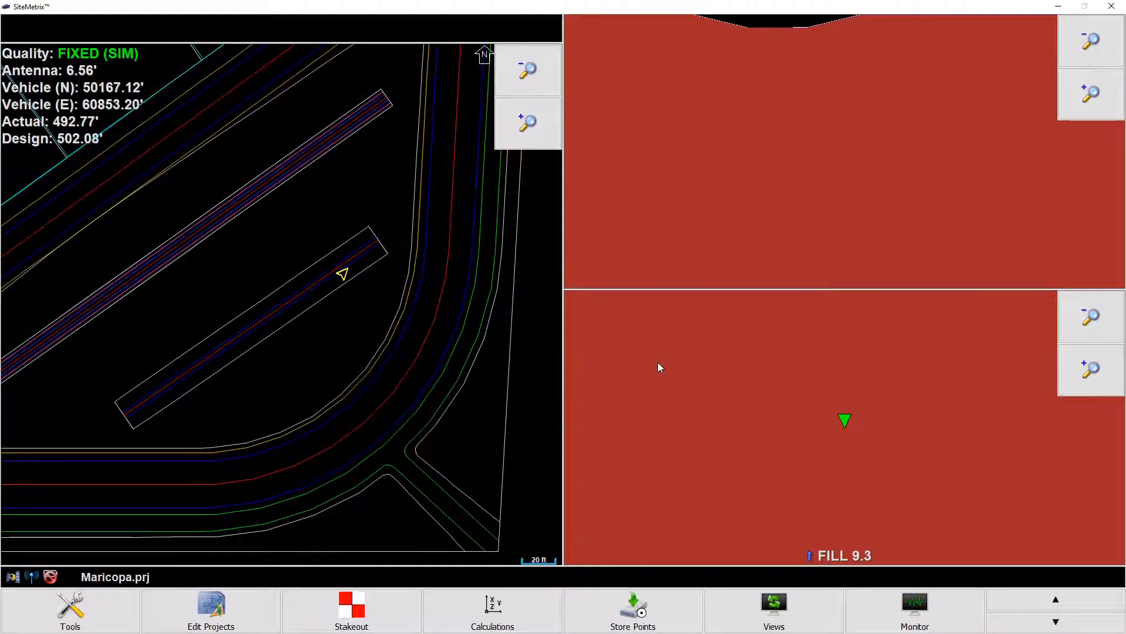
left_click(272, 310)
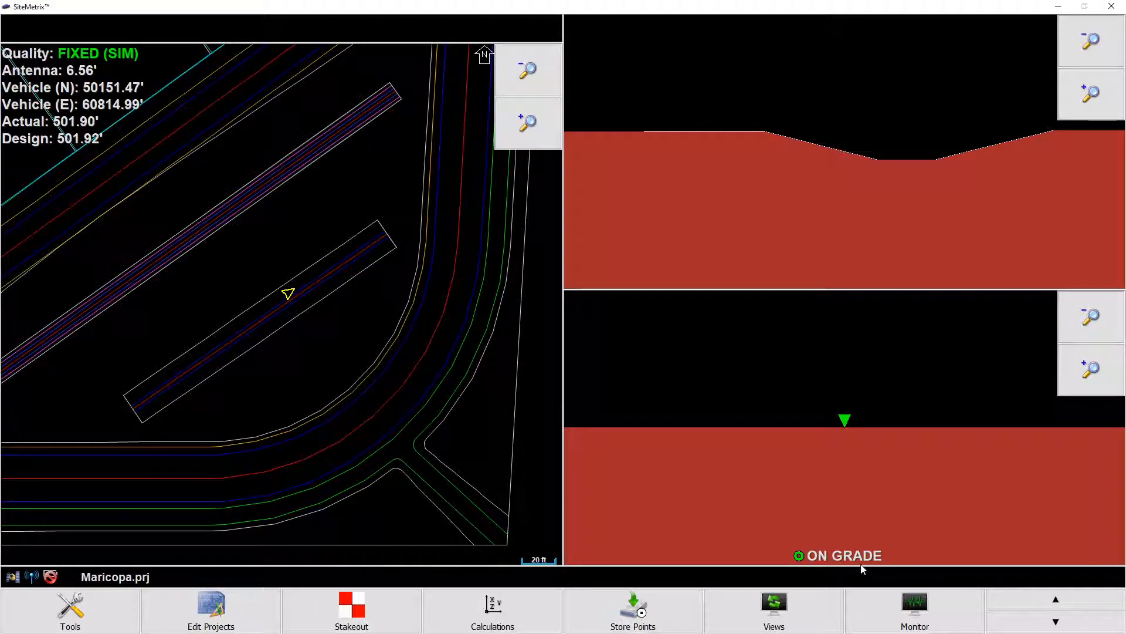
Cycle the display layouts to the split view combining plan, cross-section and large cut/fill readout with grade bar.
left_click(773, 601)
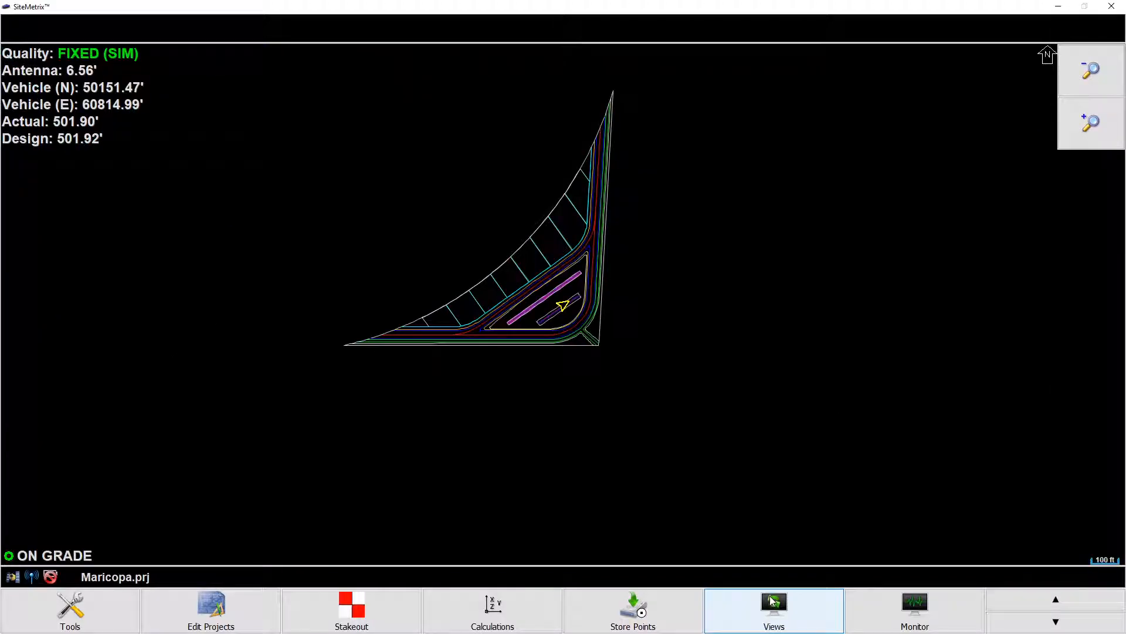
left_click(1086, 122)
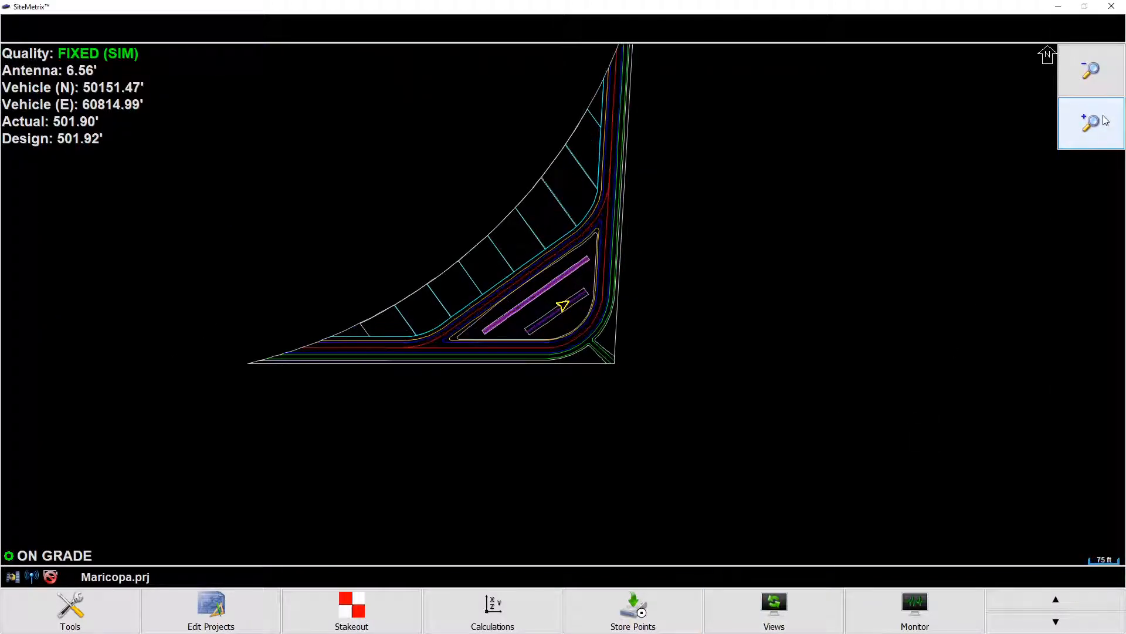
left_click(765, 622)
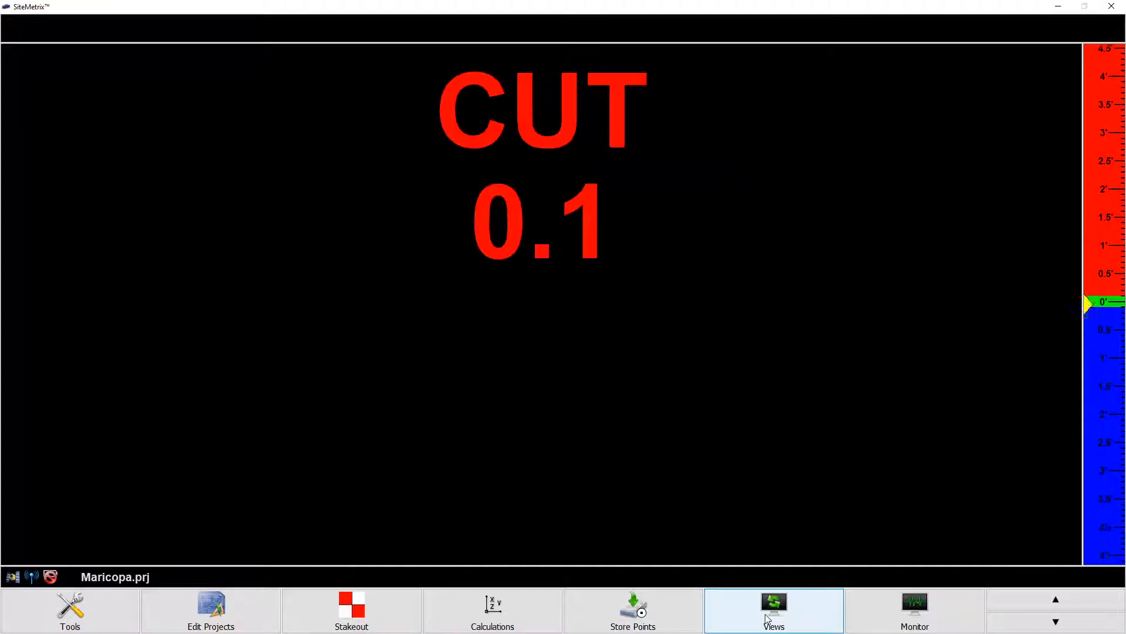
left_click(767, 619)
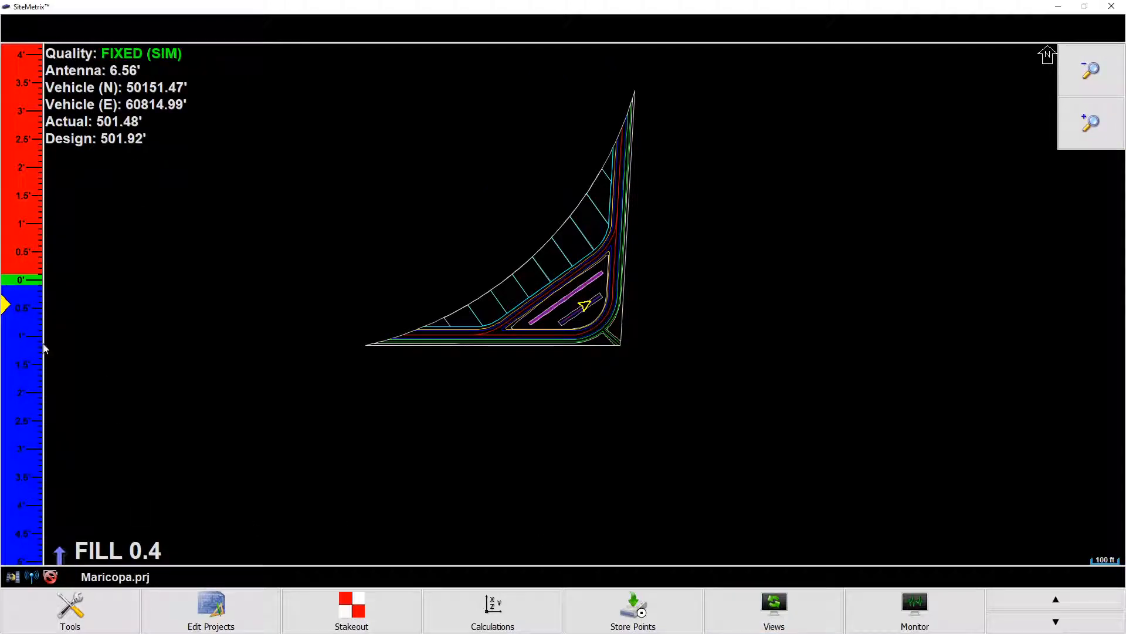
left_click(774, 626)
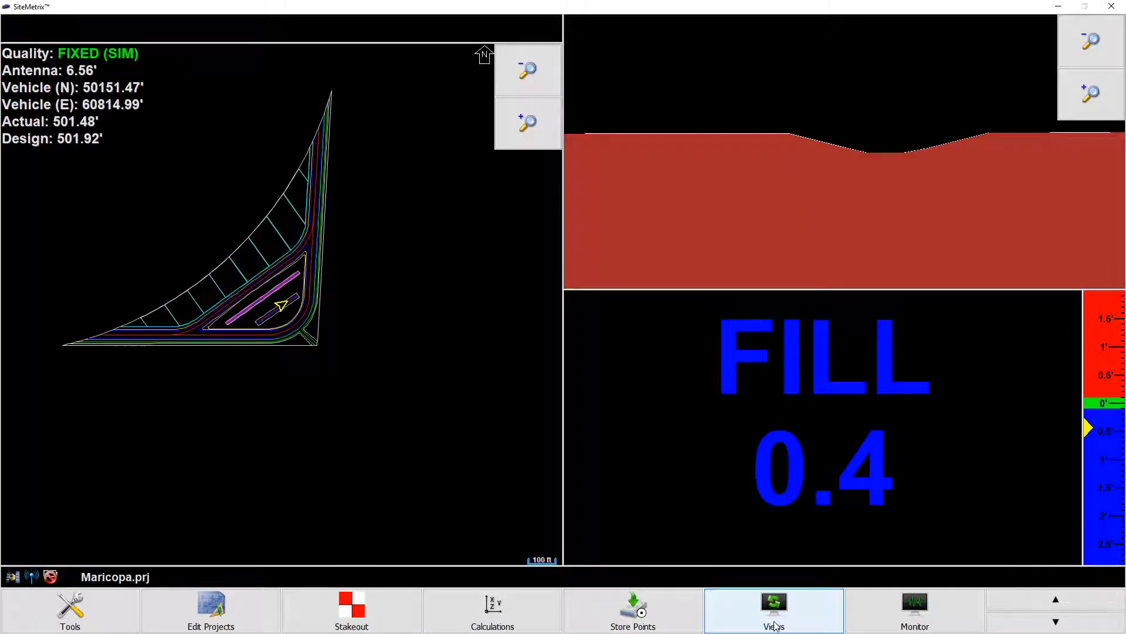
left_click(548, 122)
left_click(549, 122)
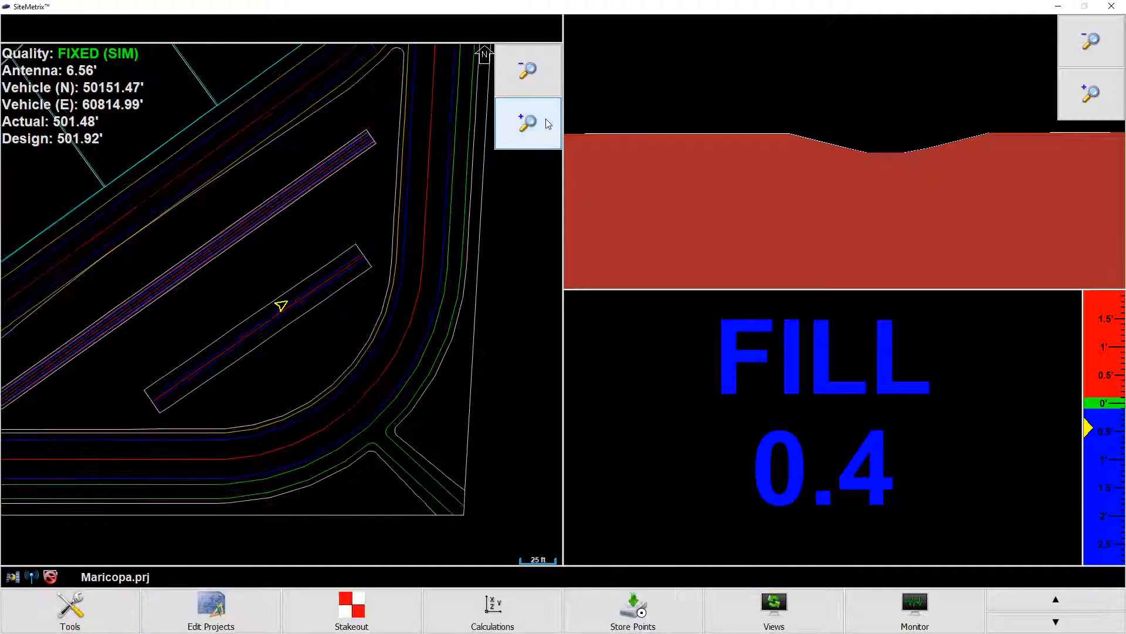
left_click(547, 123)
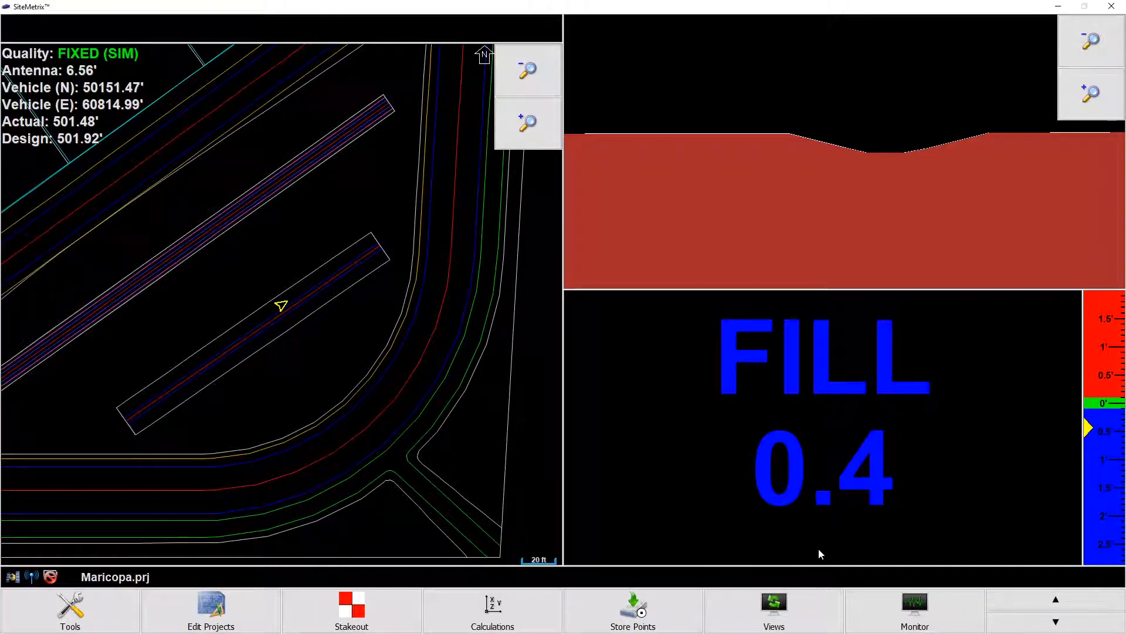
Lower the vertical offset of the design surface to -0.40' in 0.10' increments.
left_click(1061, 628)
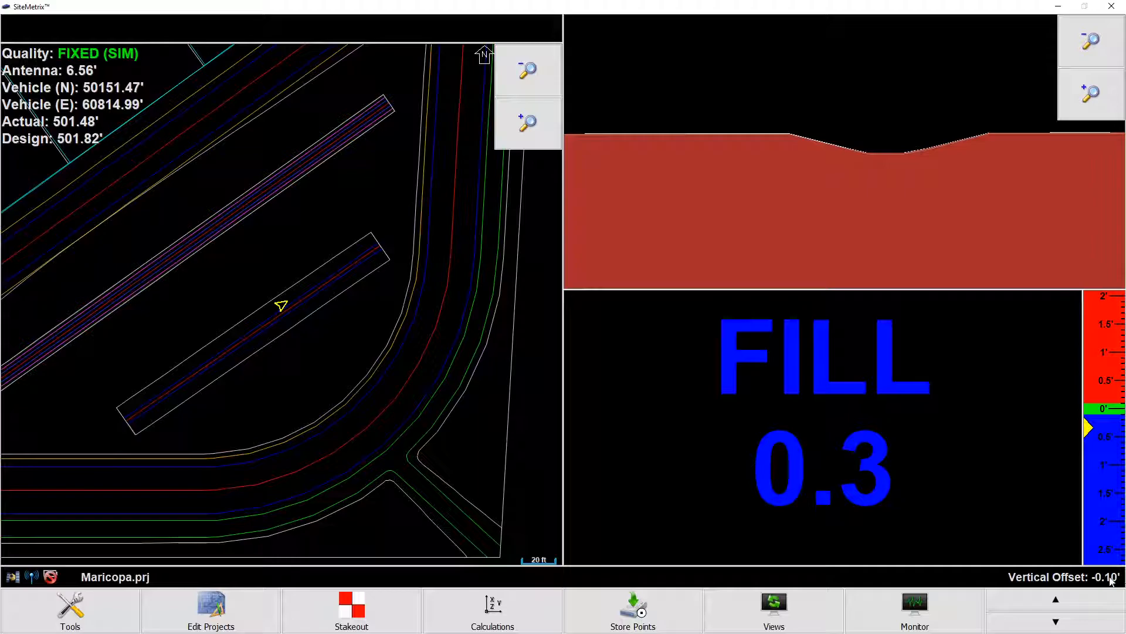
left_click(1078, 625)
left_click(1079, 625)
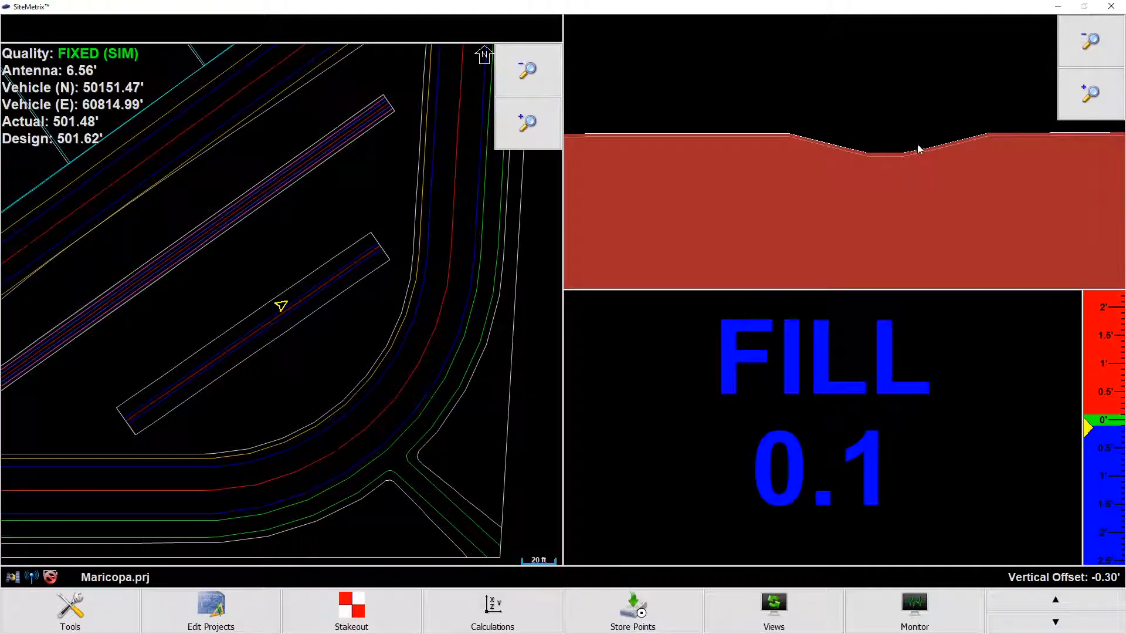
left_click(1116, 101)
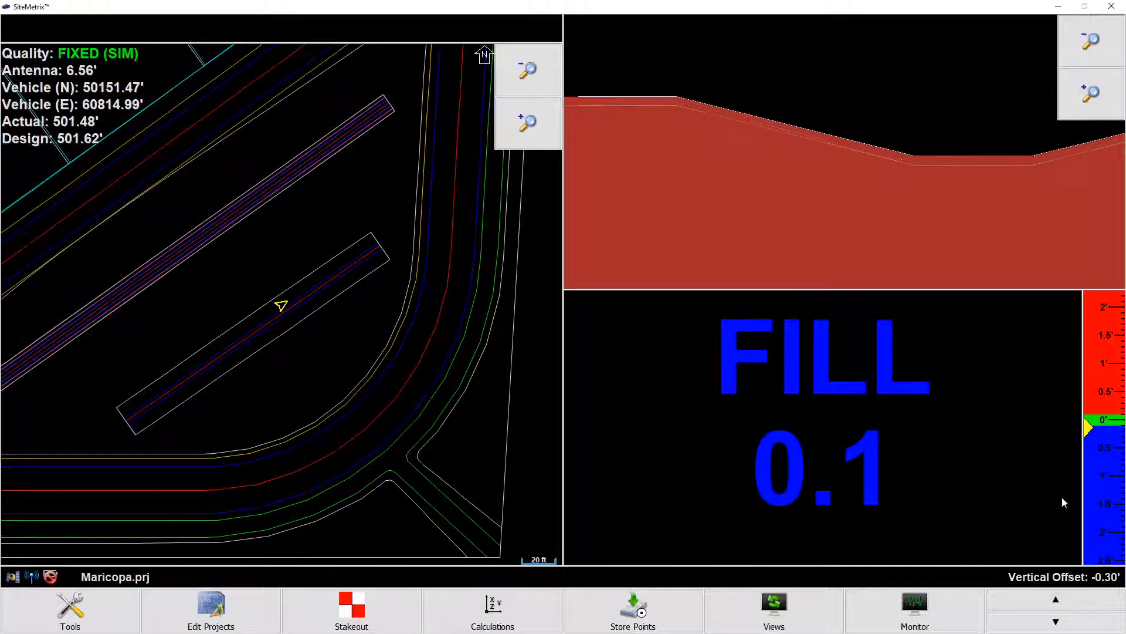
left_click(1048, 628)
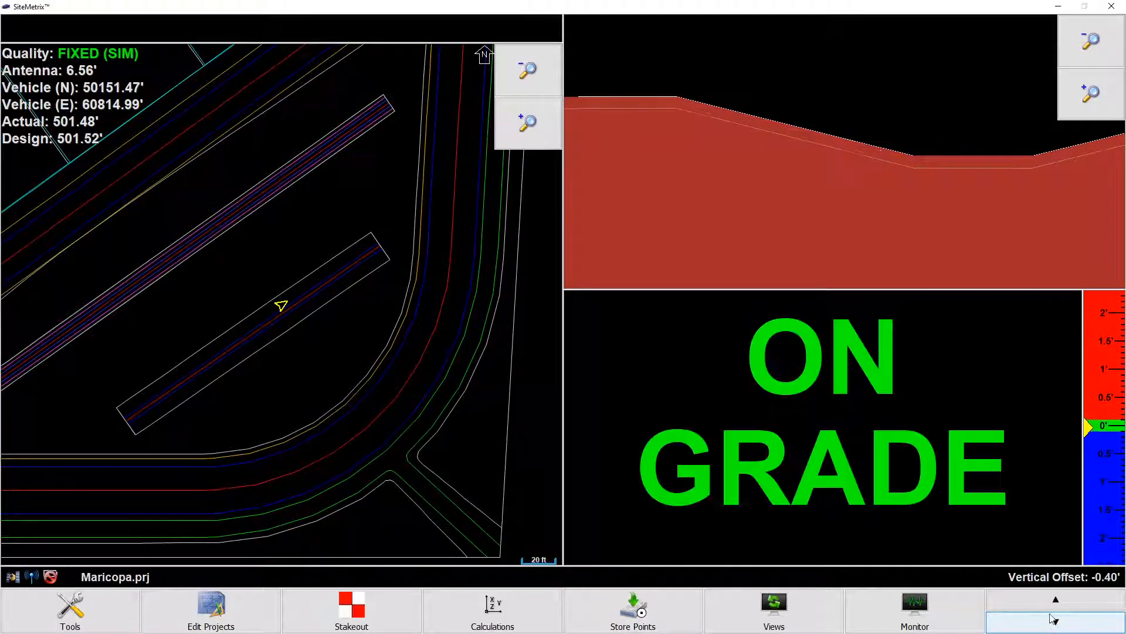
Raise the vertical offset incrementally back to 0.00'.
left_click(1056, 602)
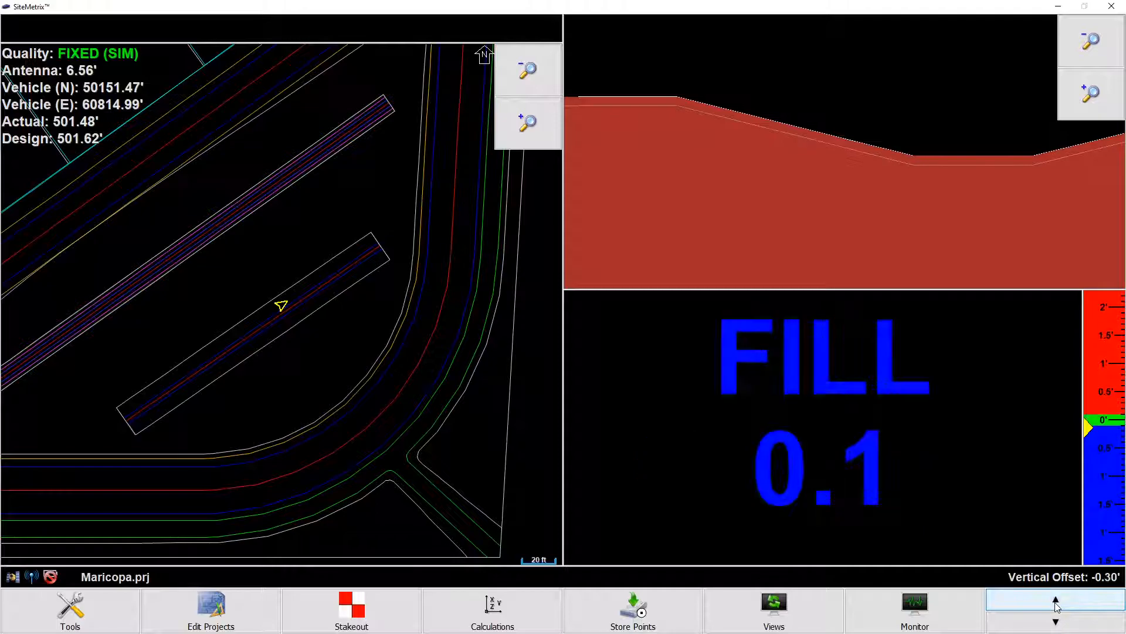
left_click(1056, 602)
left_click(1056, 602)
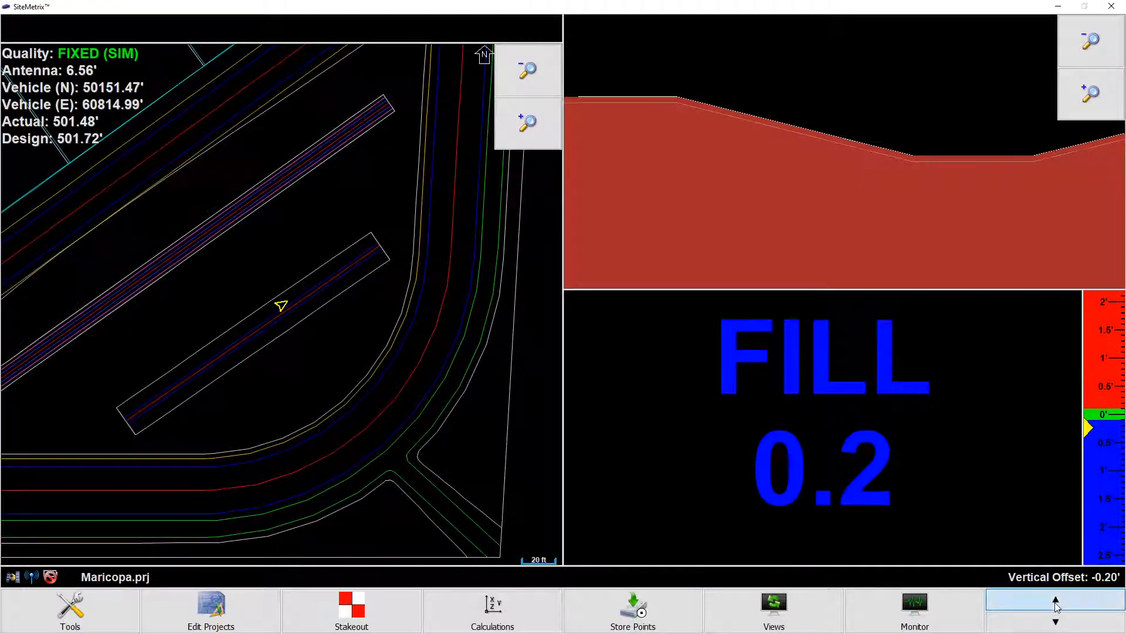
left_click(1056, 602)
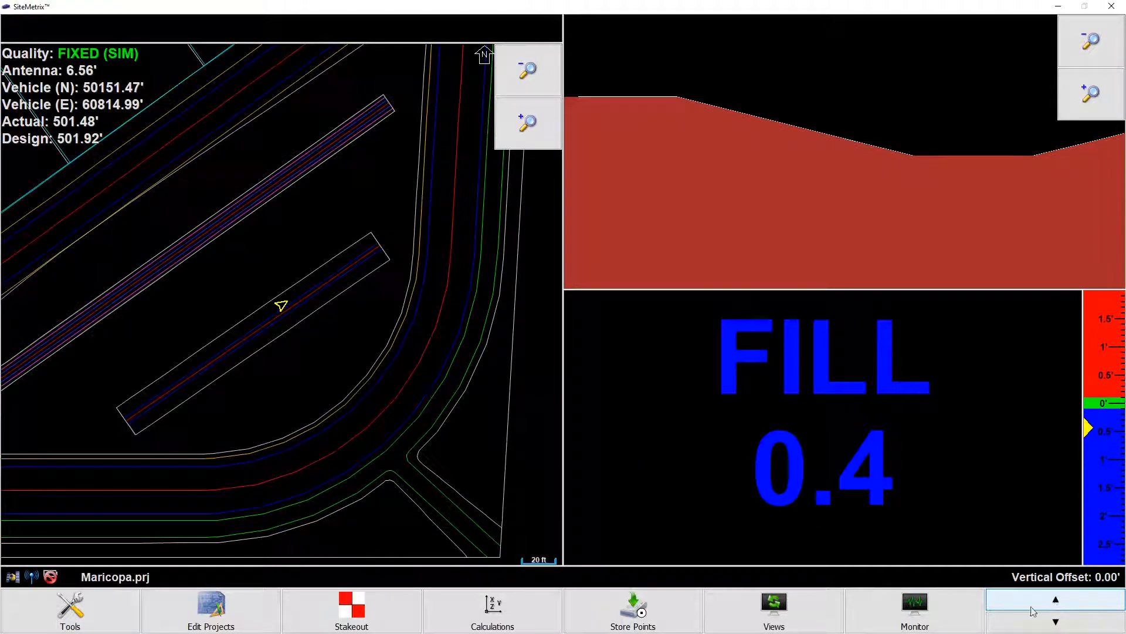
Set the vertical offset to -1.00' in the advanced project options, accepting the authorized-personnel prompt.
left_click(91, 604)
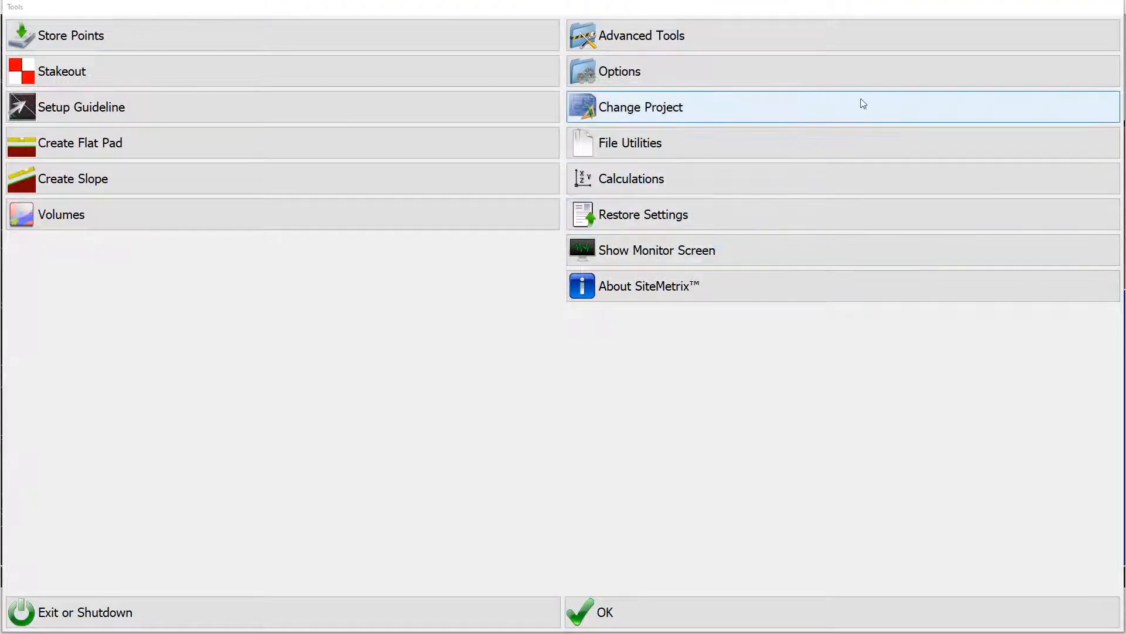
left_click(703, 66)
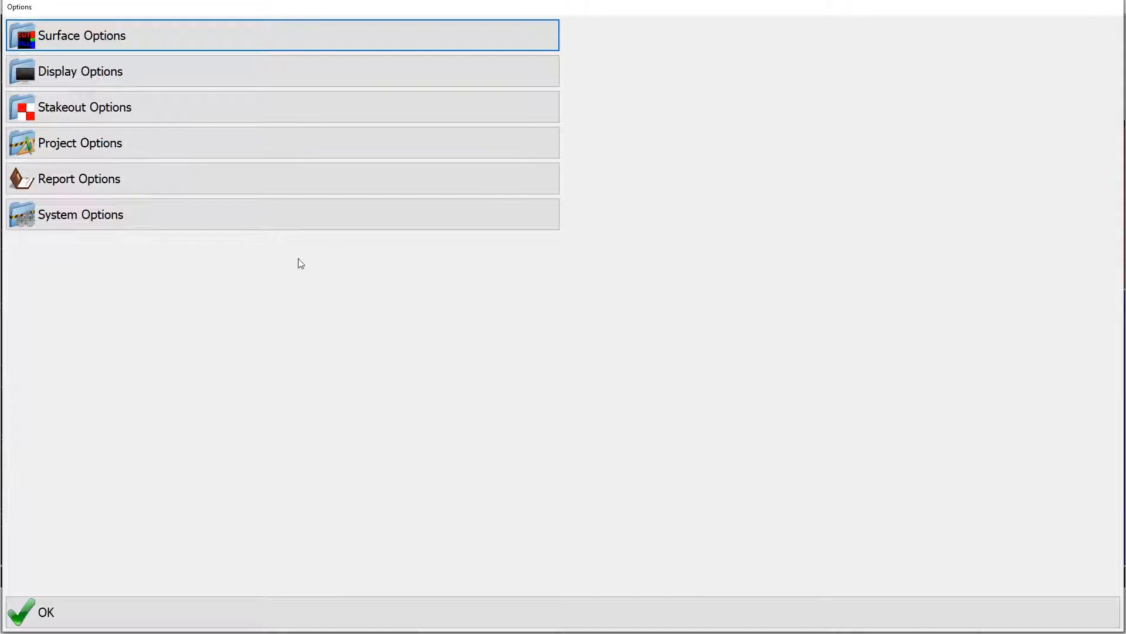
left_click(128, 135)
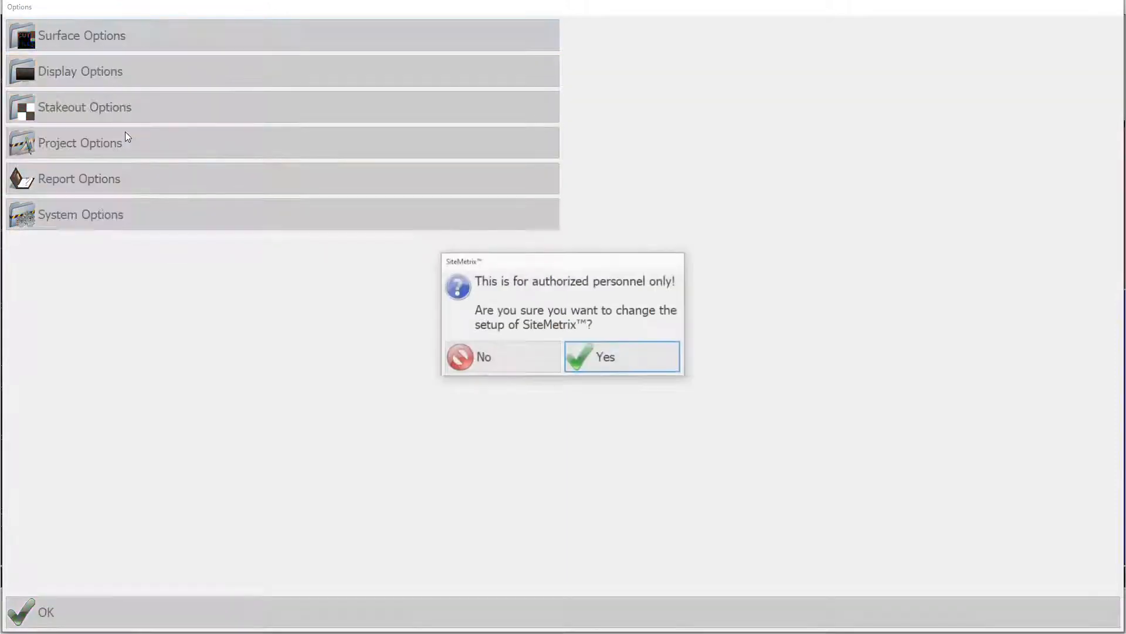
left_click(652, 366)
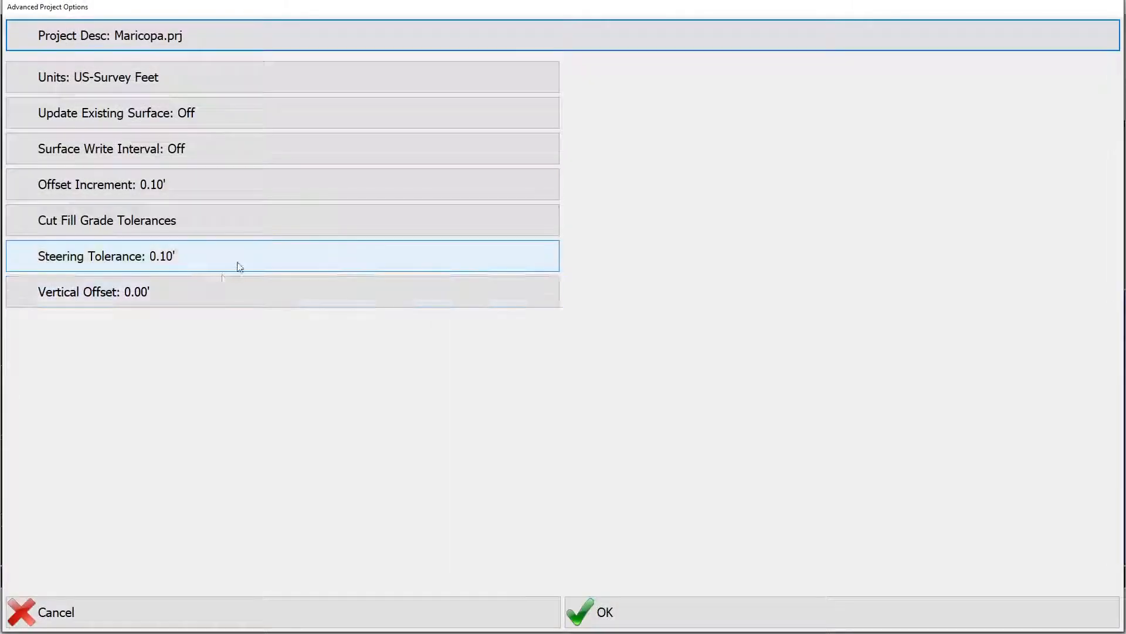
left_click(209, 296)
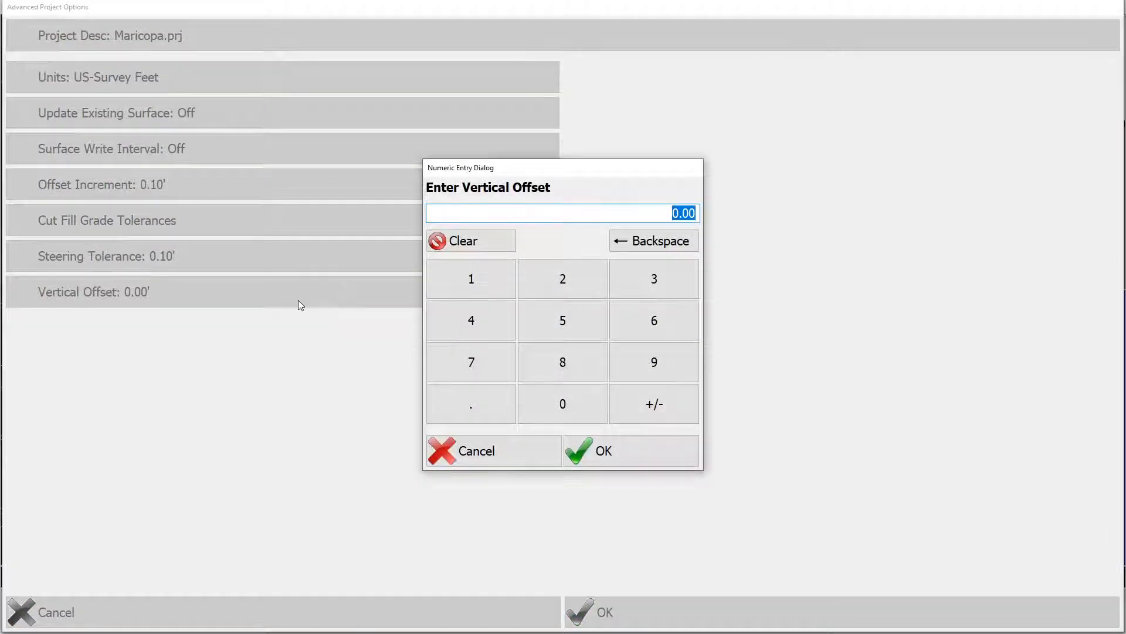
left_click(673, 407)
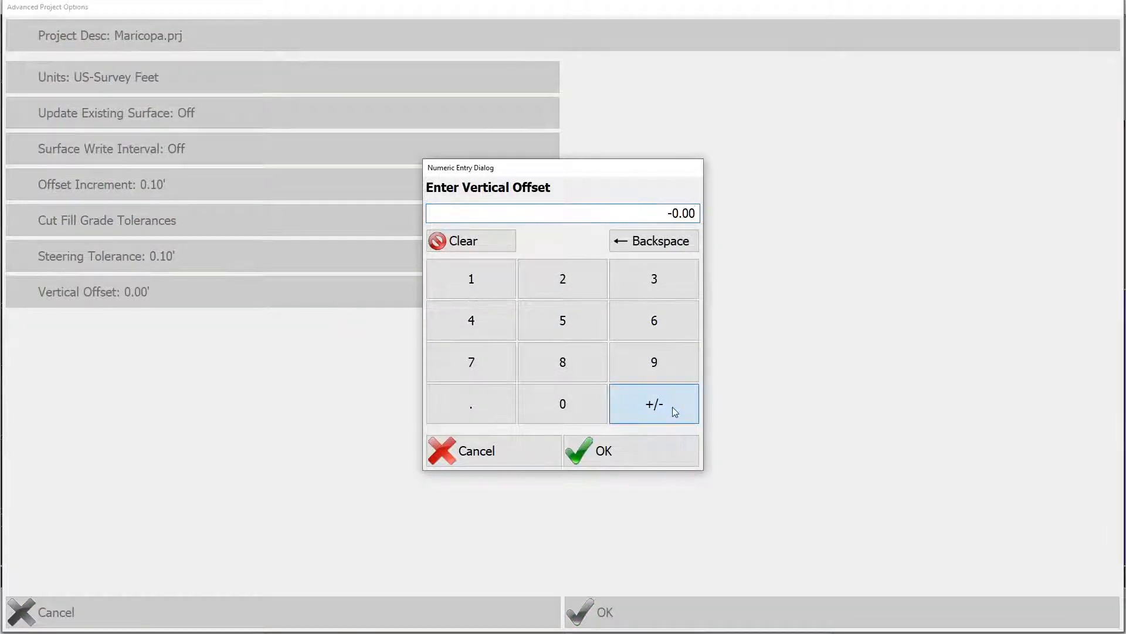
left_click(673, 406)
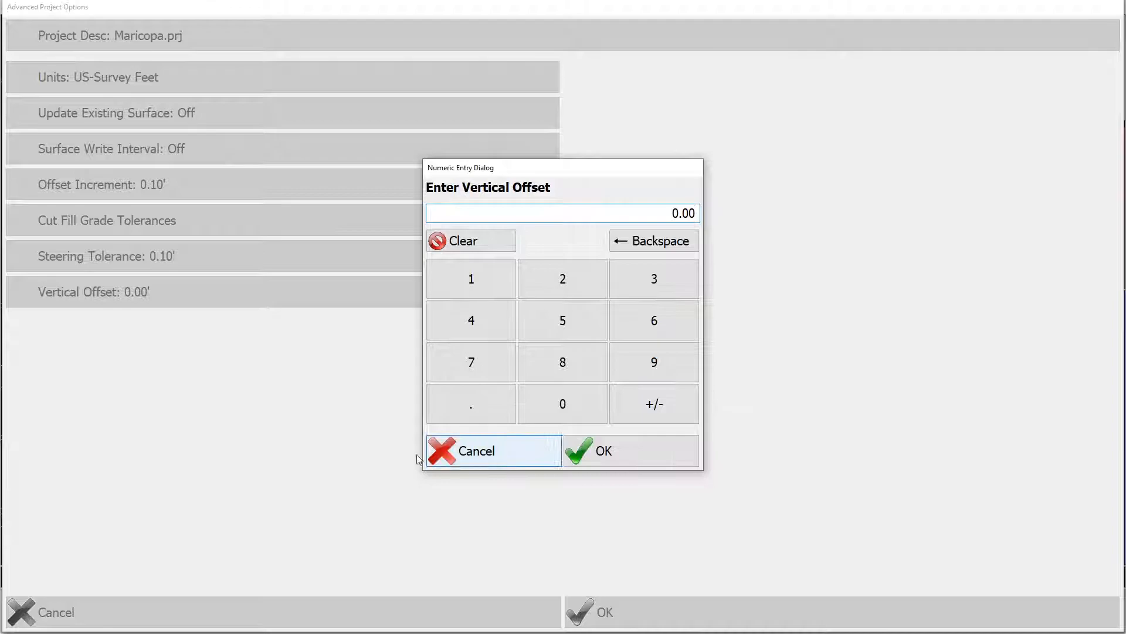
left_click(470, 283)
left_click(668, 403)
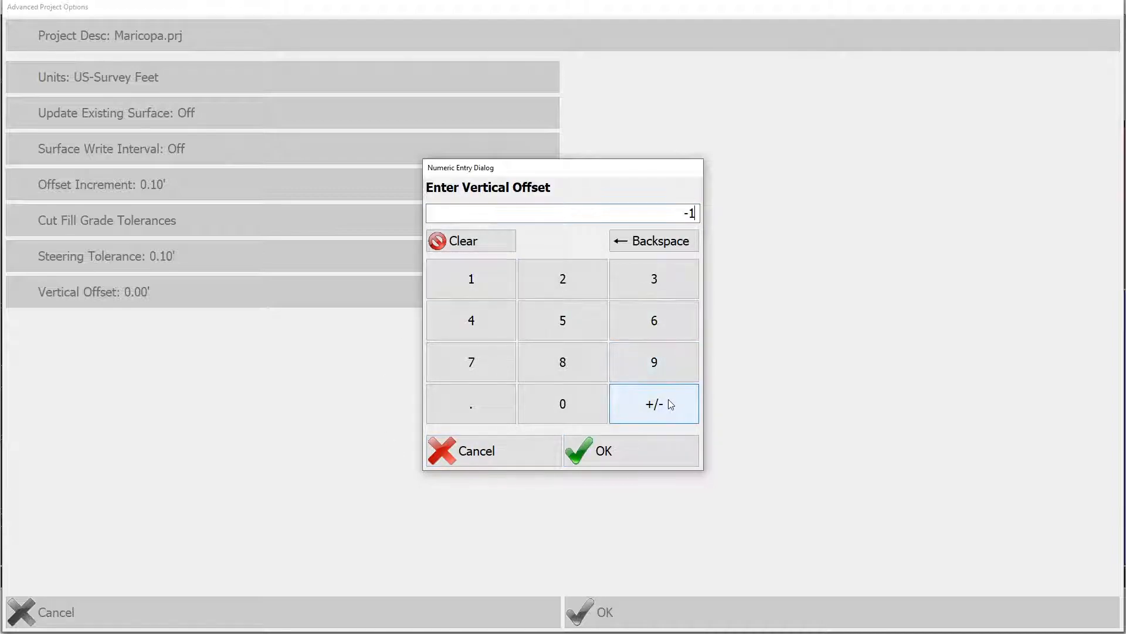
left_click(641, 453)
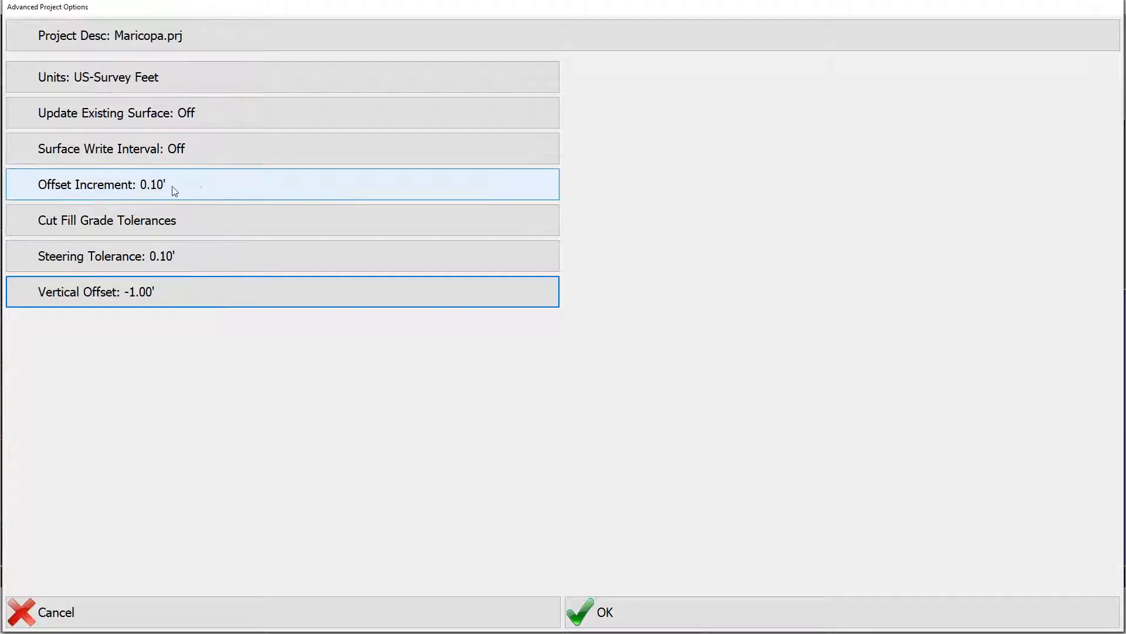
Set the project's offset increment to 0.05', save it, and raise the vertical offset by one increment to -0.95'.
left_click(150, 189)
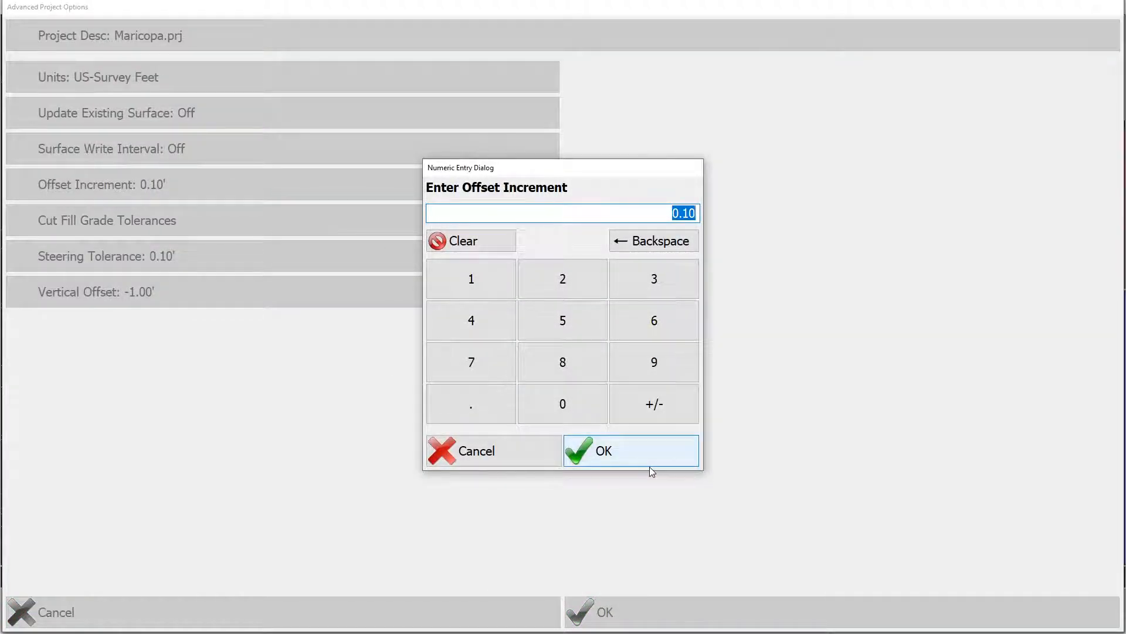
left_click(495, 403)
left_click(543, 402)
left_click(578, 335)
left_click(586, 448)
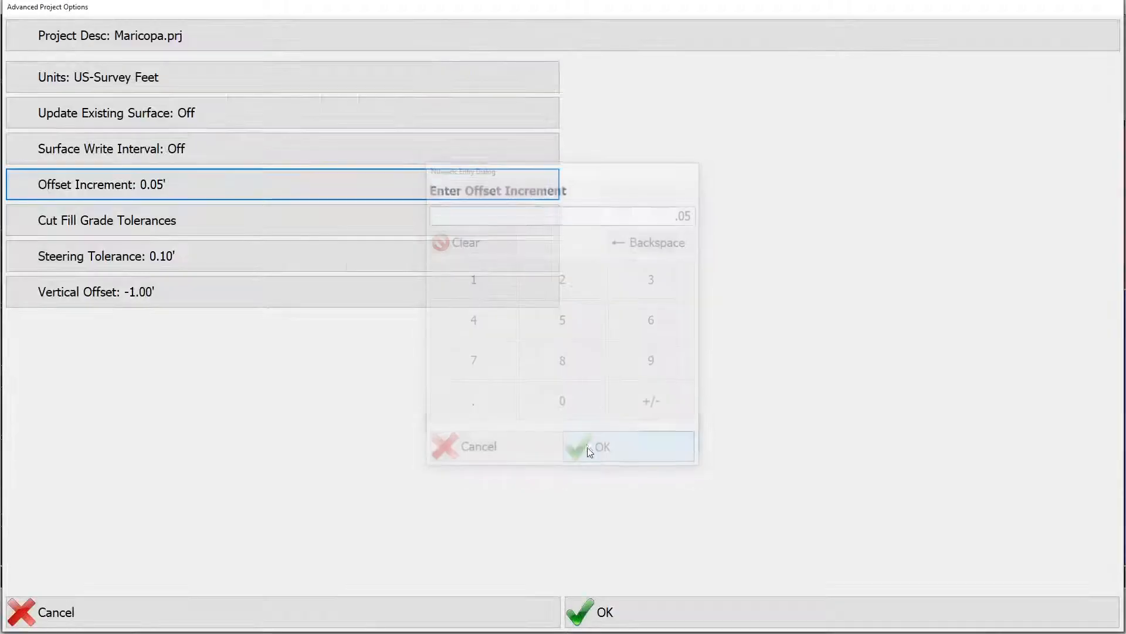
left_click(636, 611)
left_click(621, 346)
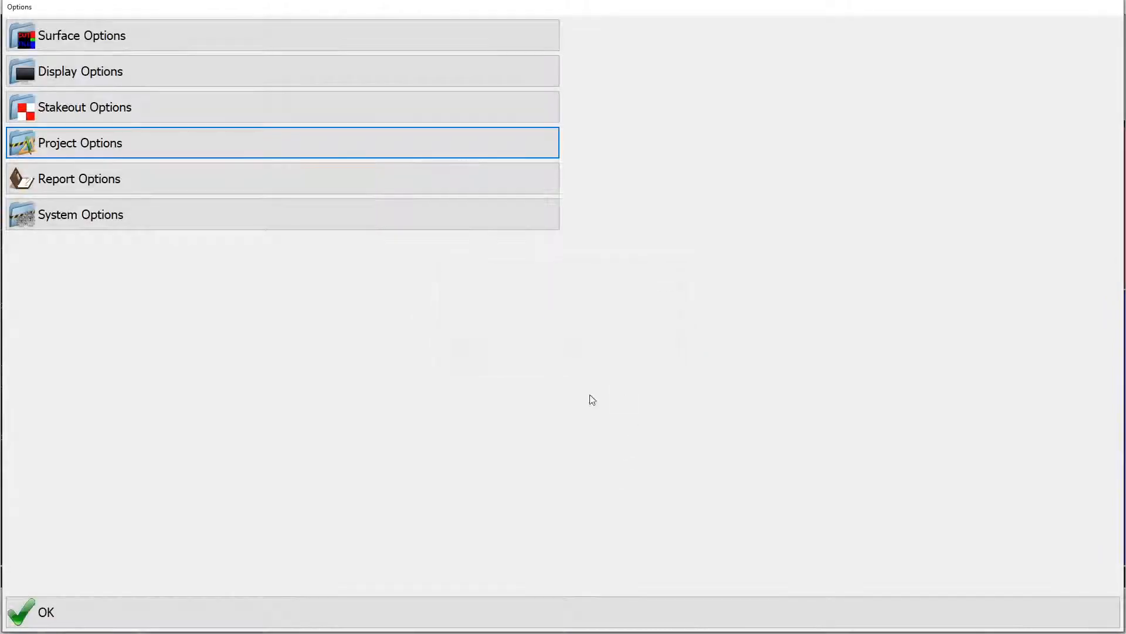
left_click(335, 606)
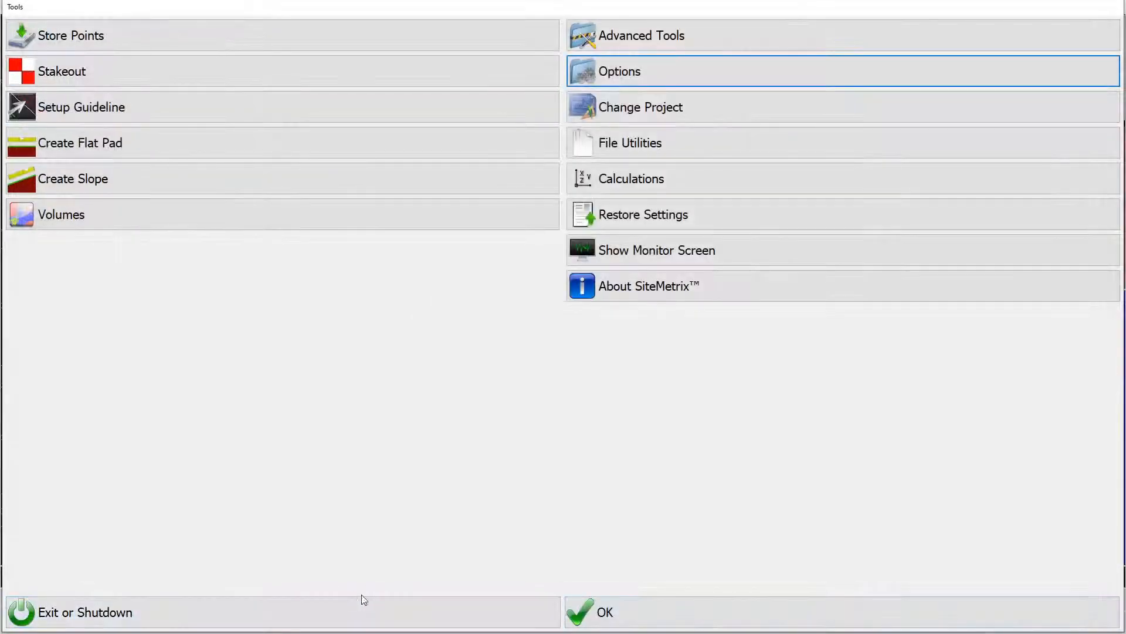
left_click(627, 608)
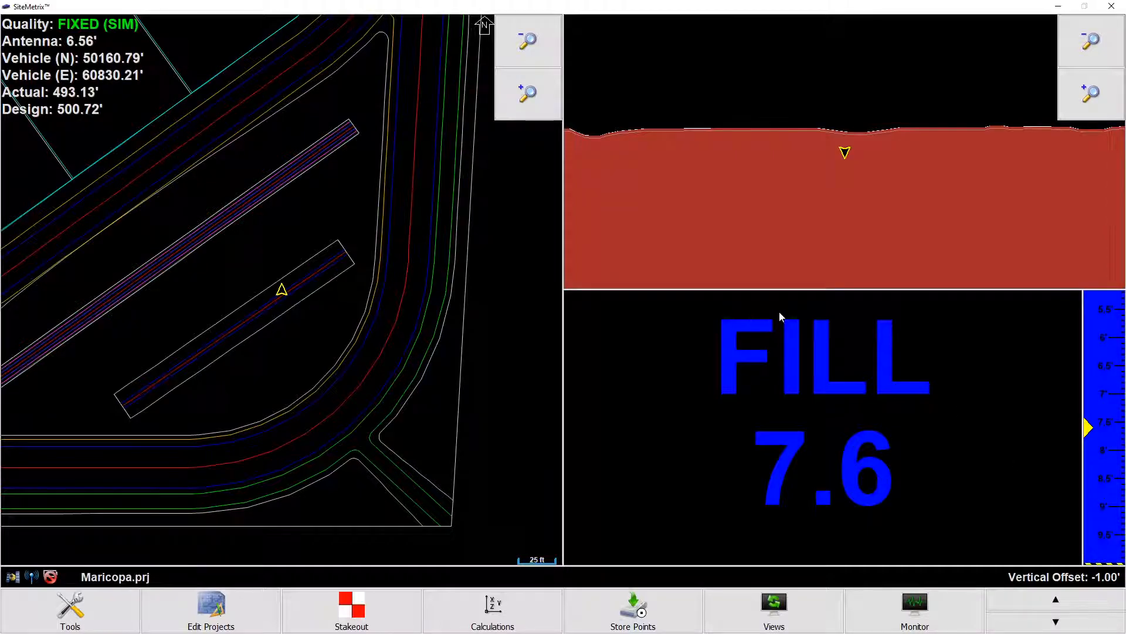
left_click(1056, 600)
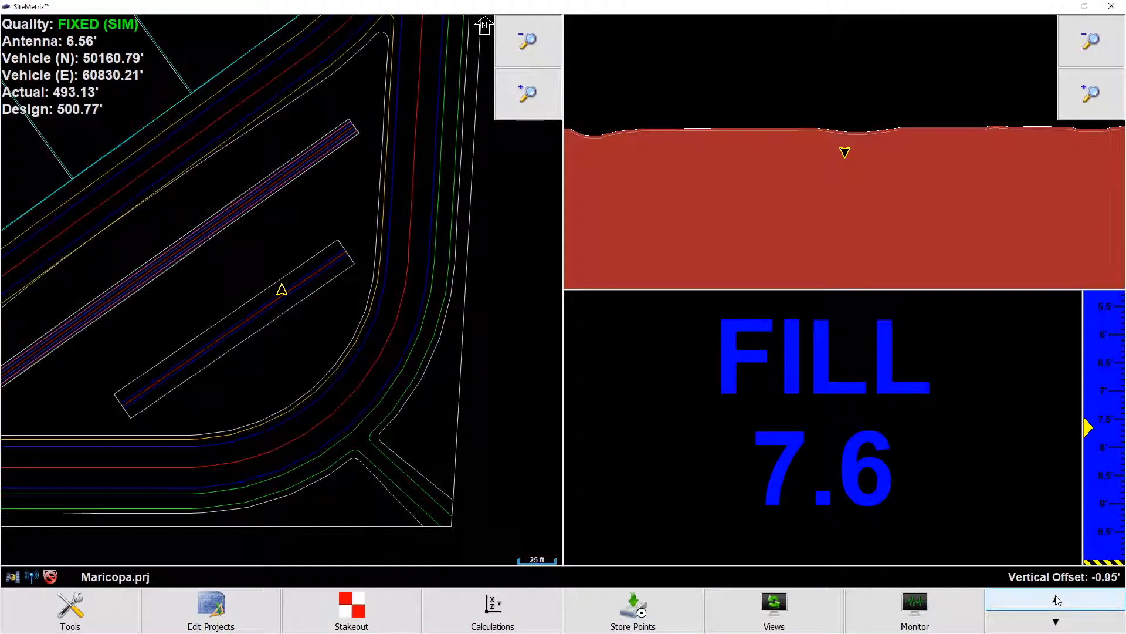
Lower the vertical offset to -1.10' in 0.05' increments and raise it back to -1.00'.
left_click(1057, 624)
left_click(1056, 624)
left_click(1056, 625)
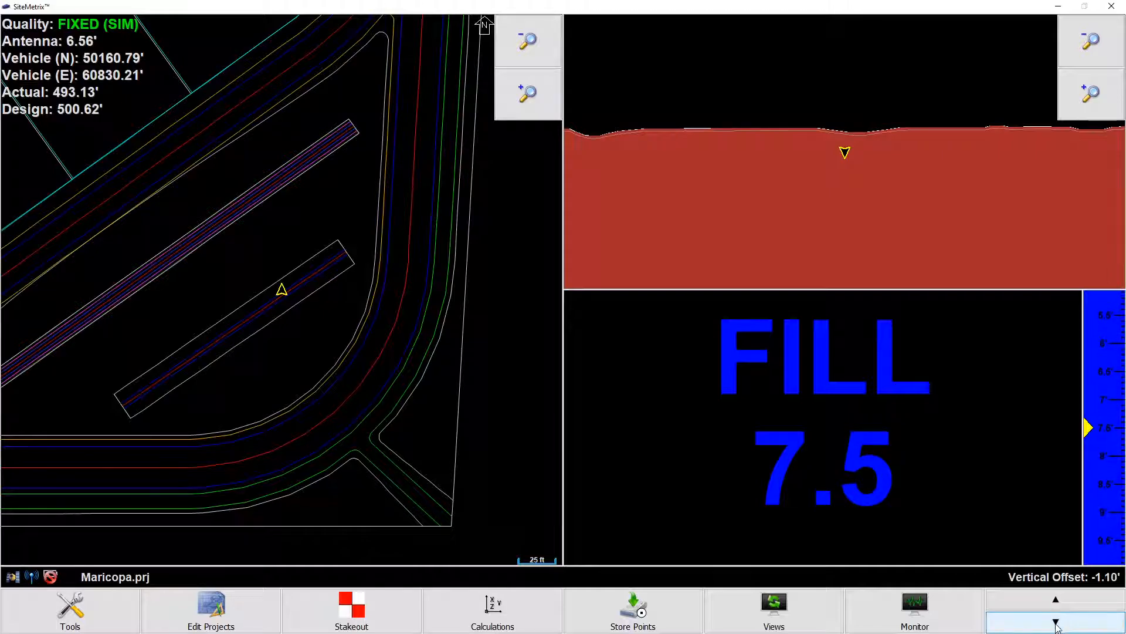
left_click(1056, 599)
left_click(1056, 599)
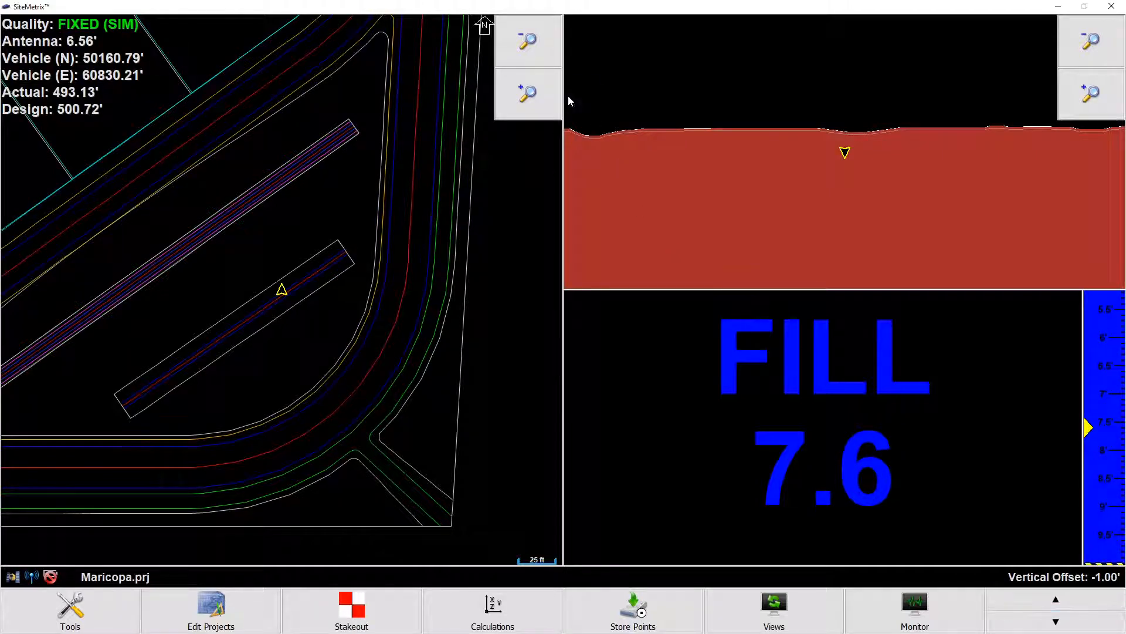
Enable the Guideline option in the guideline setup and start picking a guideline from the plan.
left_click(527, 93)
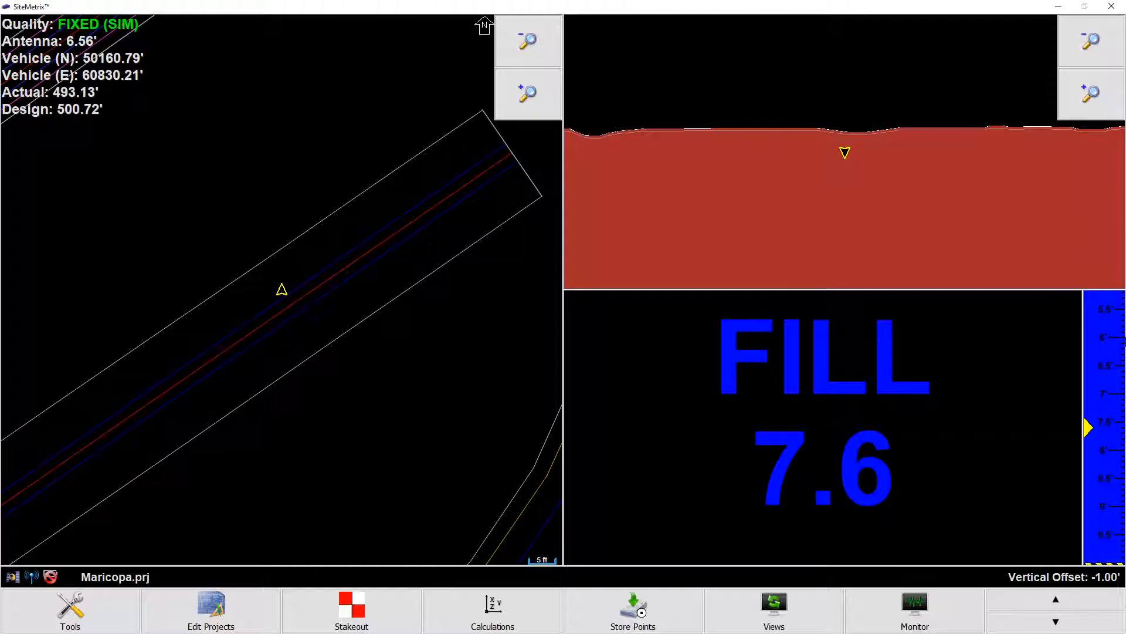
left_click(53, 604)
left_click(70, 107)
left_click(30, 66)
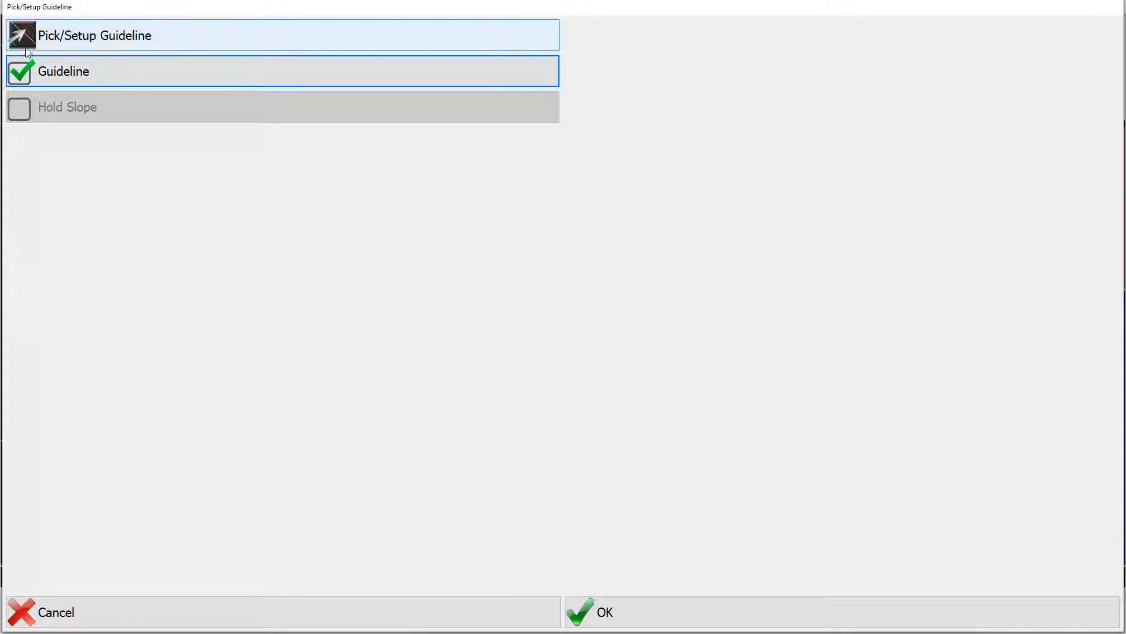
left_click(29, 46)
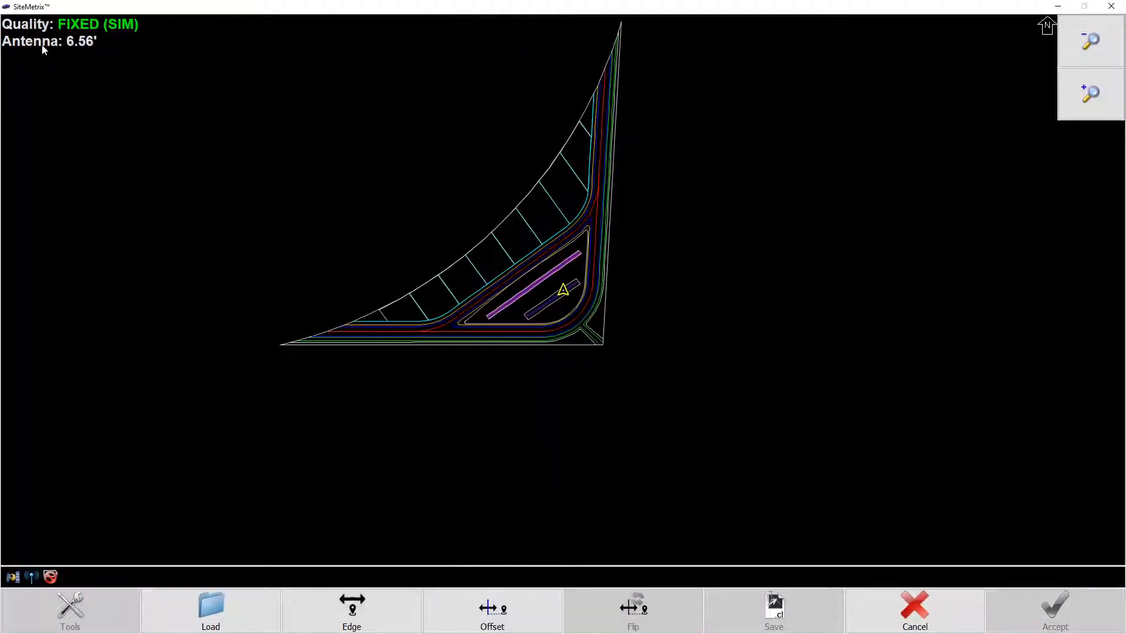
Pick the red centerline of the narrow rectangular feature beside the vehicle as the guideline.
left_click(1078, 105)
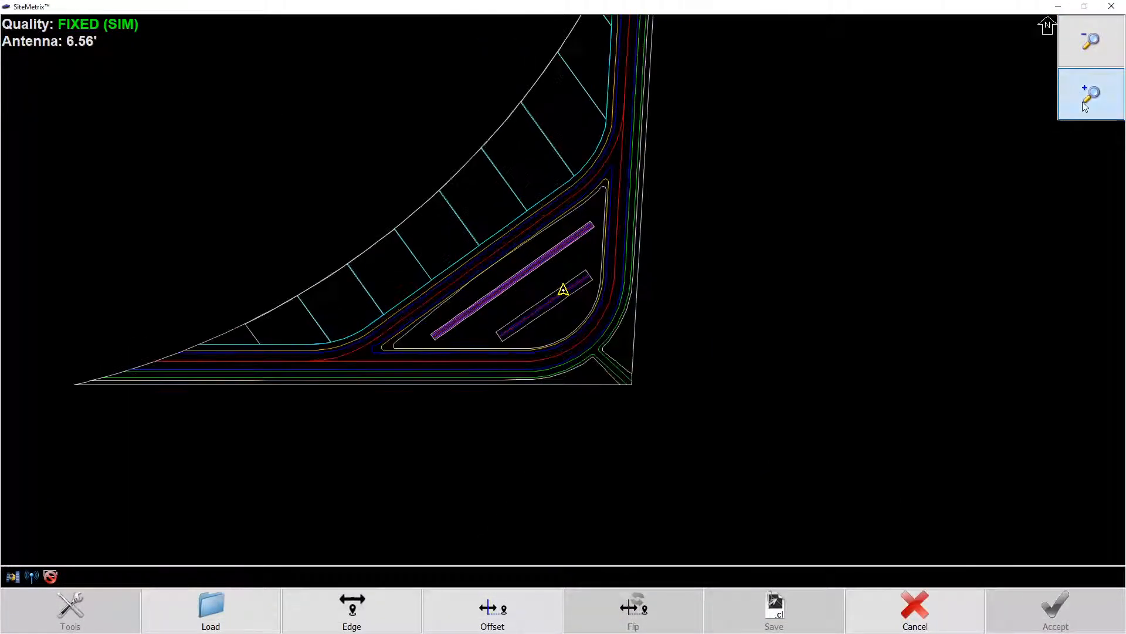
left_click(1084, 101)
left_click(1085, 101)
left_click(1085, 102)
left_click(1084, 102)
left_click(1084, 101)
left_click(1085, 102)
left_click(1084, 102)
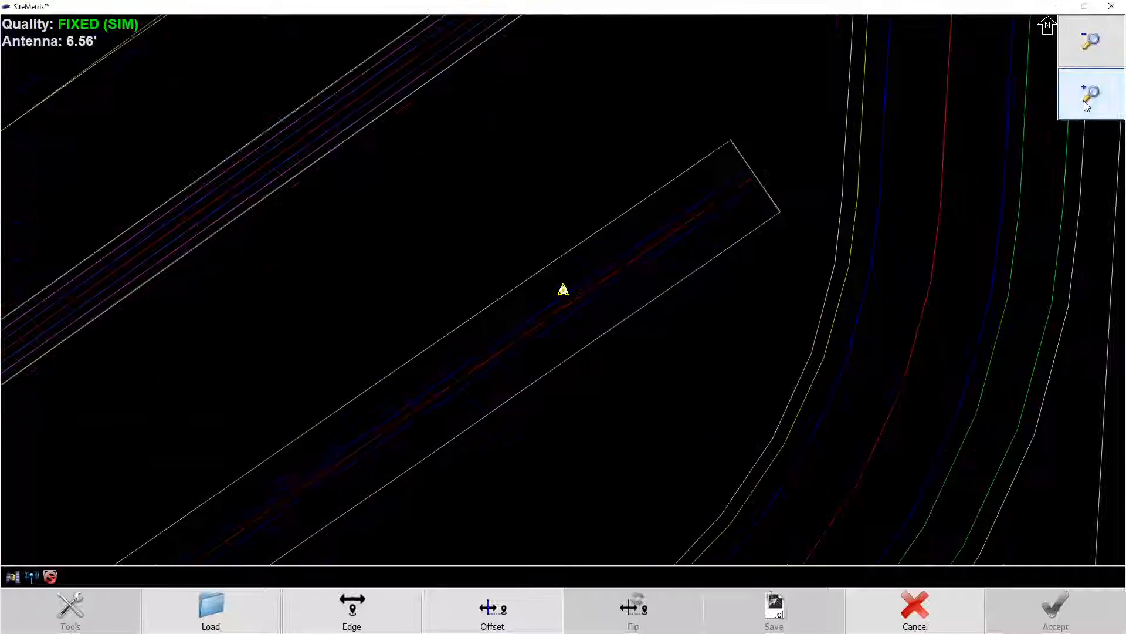
left_click(1084, 102)
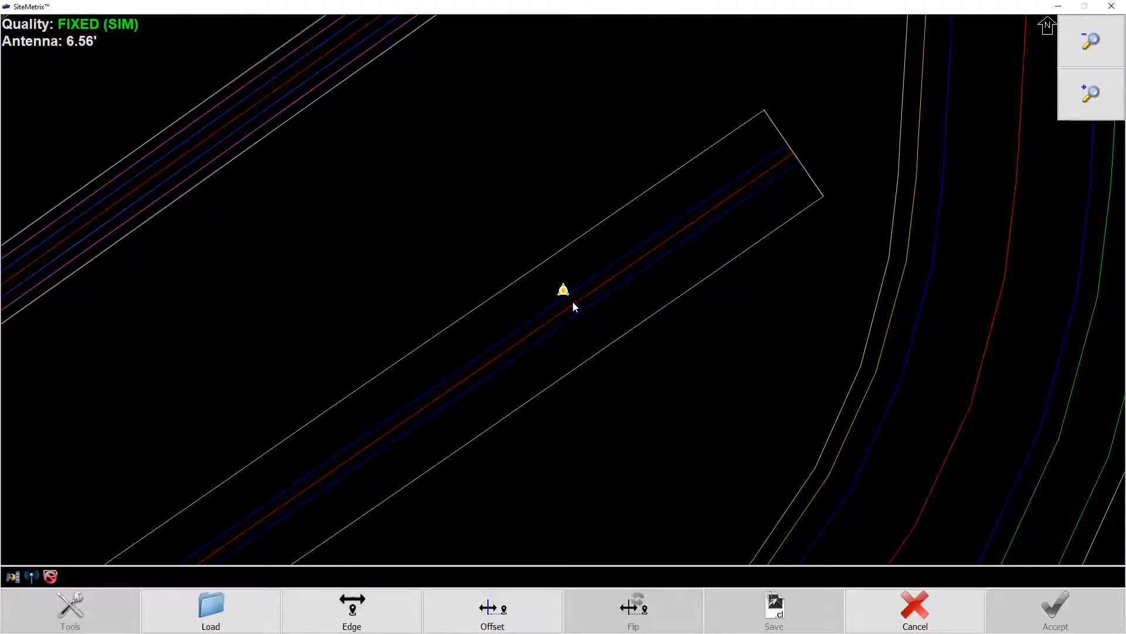
left_click(512, 343)
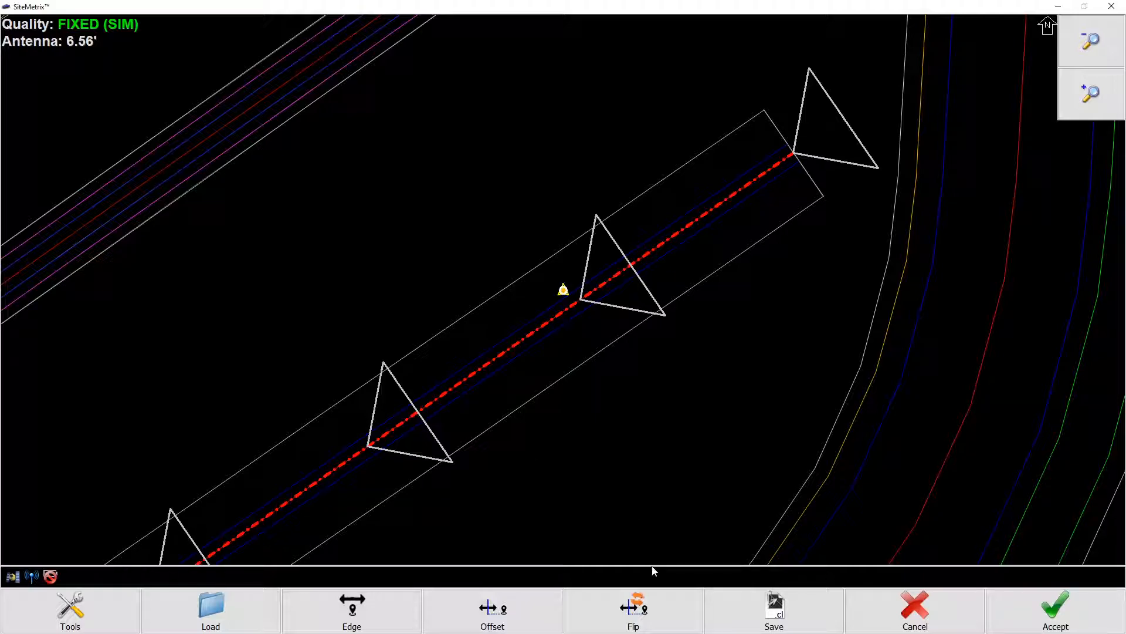
Flip the guideline's direction and set its offset distance to 5'.
left_click(604, 629)
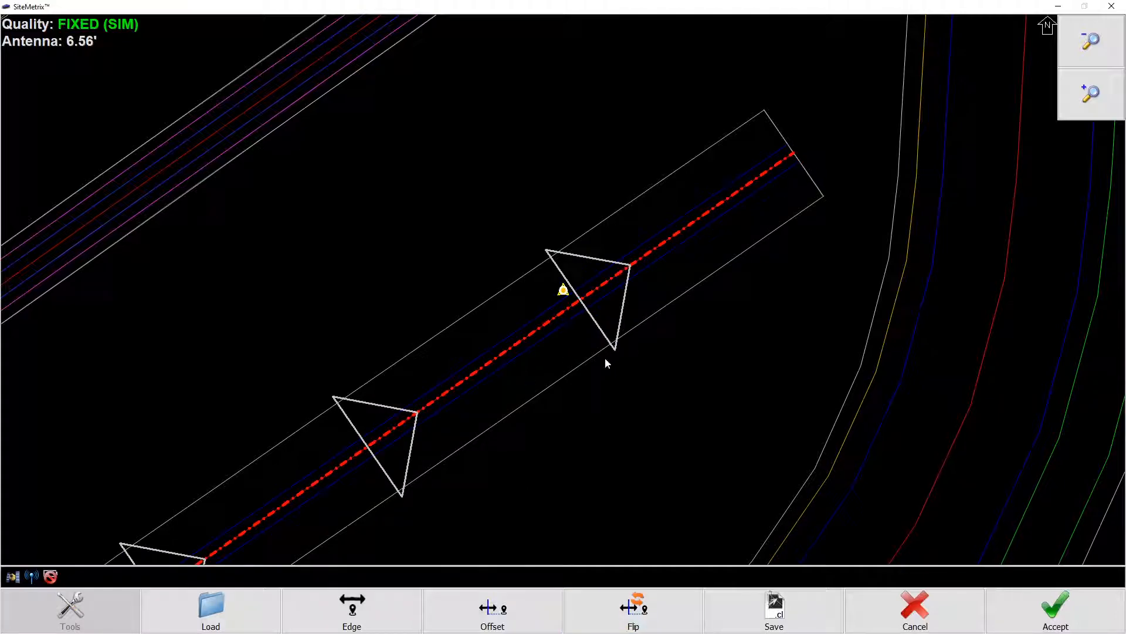
left_click(447, 615)
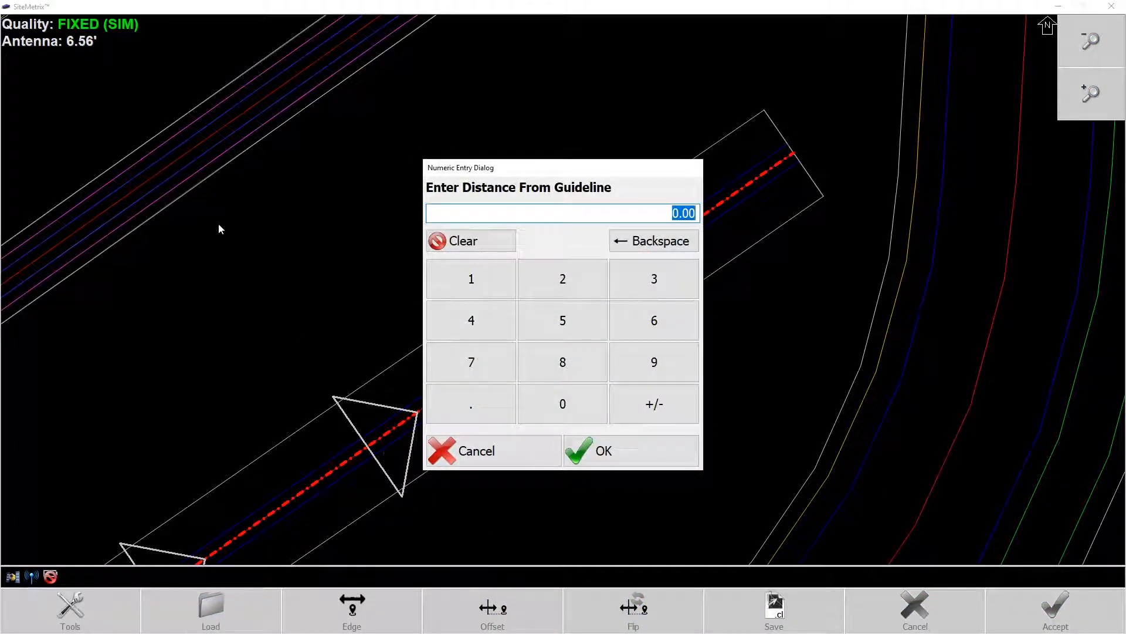
left_click(559, 322)
left_click(590, 451)
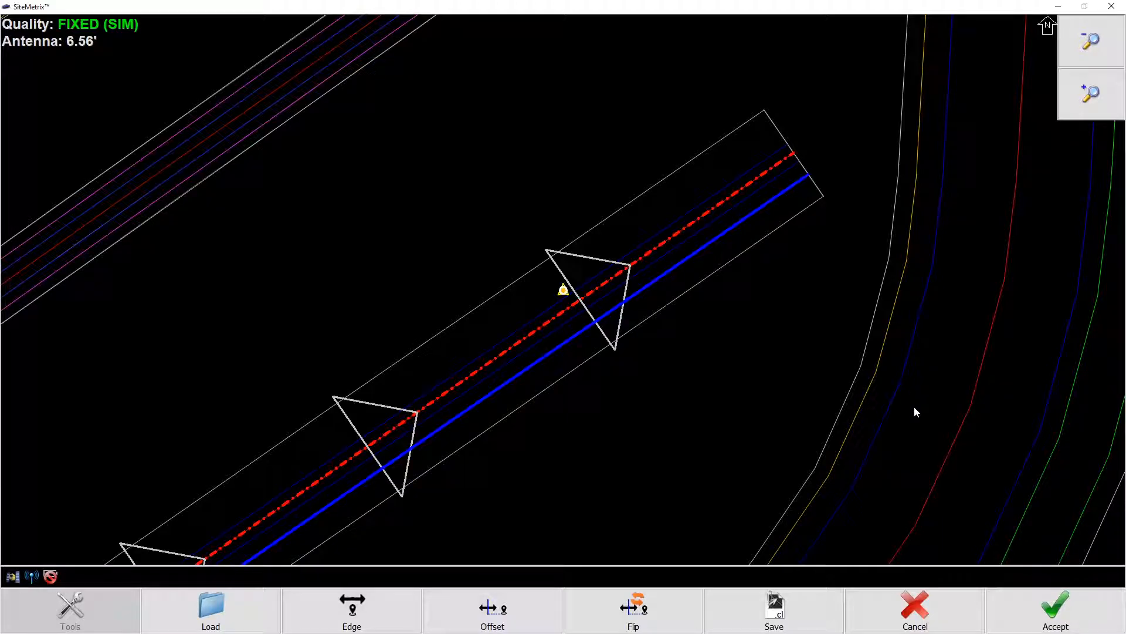
Accept the guideline and move the simulated vehicle northeast onto the blue offset line.
left_click(1021, 605)
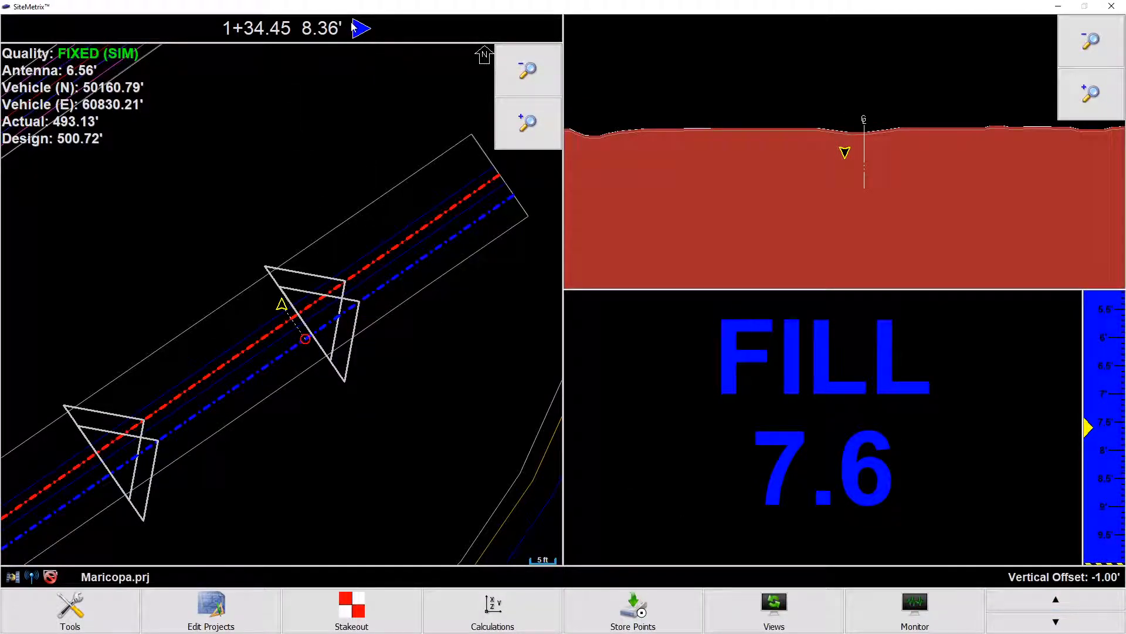
left_click(379, 238)
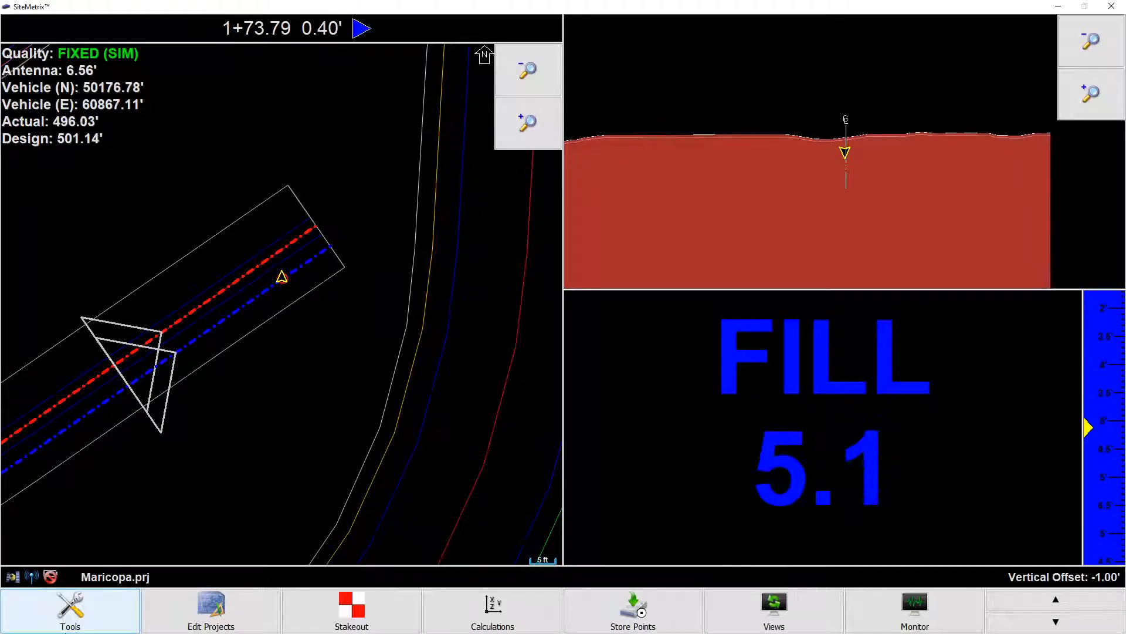
Create a flat pad at the elevation read from the simulated GPS, and return to the design surface.
left_click(103, 592)
left_click(76, 146)
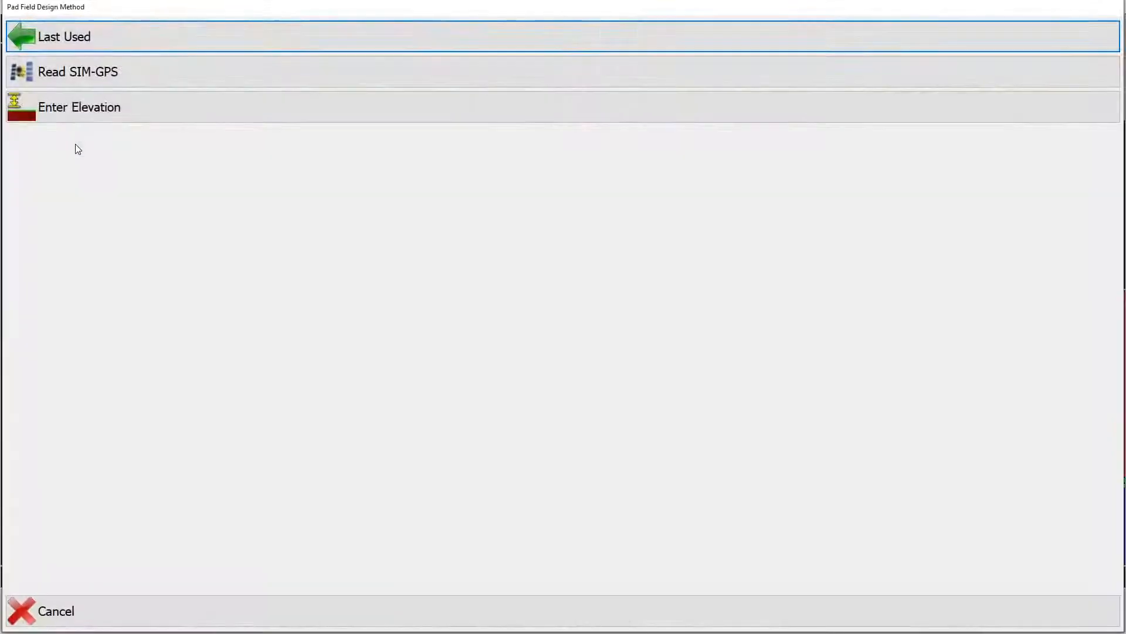
left_click(93, 73)
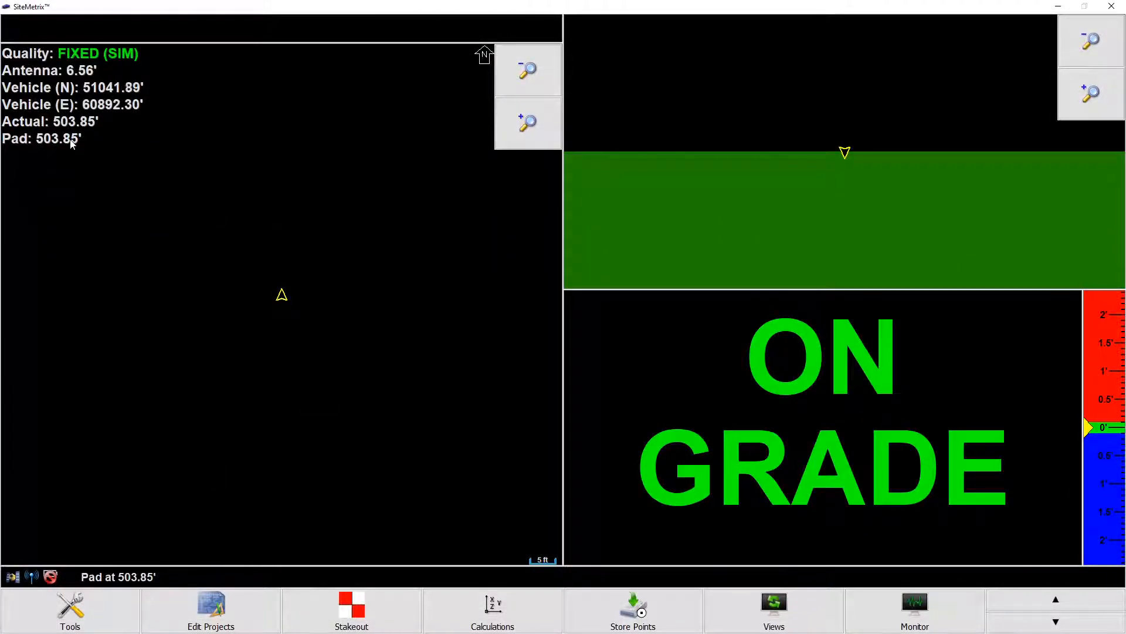
left_click(87, 626)
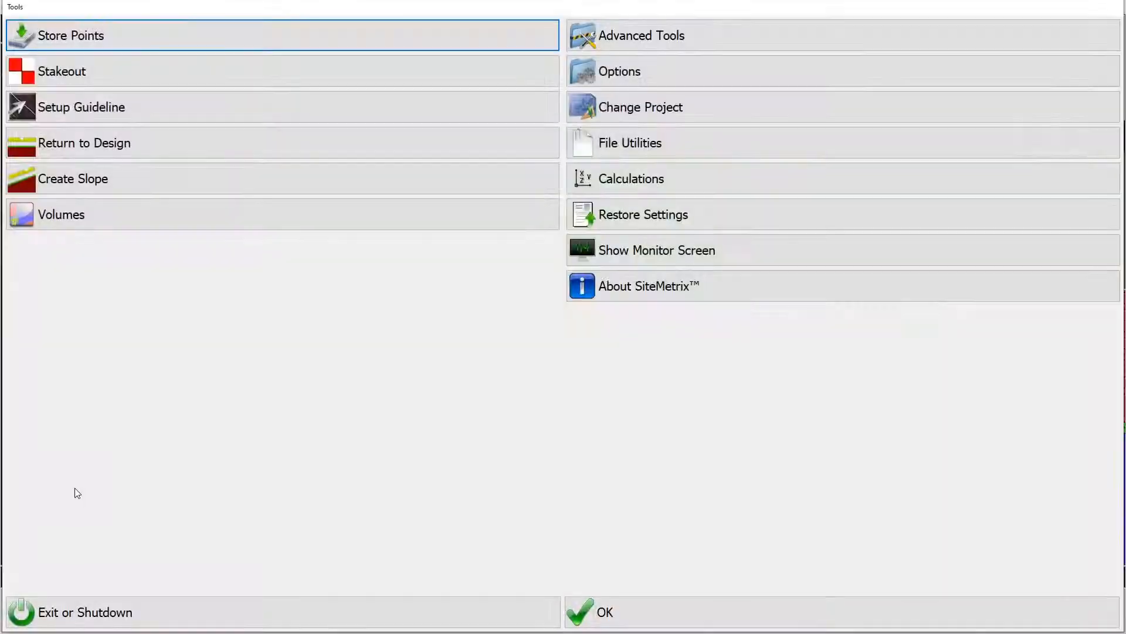
left_click(88, 143)
Create a flat pad with an entered elevation of 500', and return to the design surface.
left_click(91, 599)
left_click(104, 139)
left_click(105, 120)
left_click(593, 322)
left_click(556, 403)
left_click(563, 410)
left_click(582, 449)
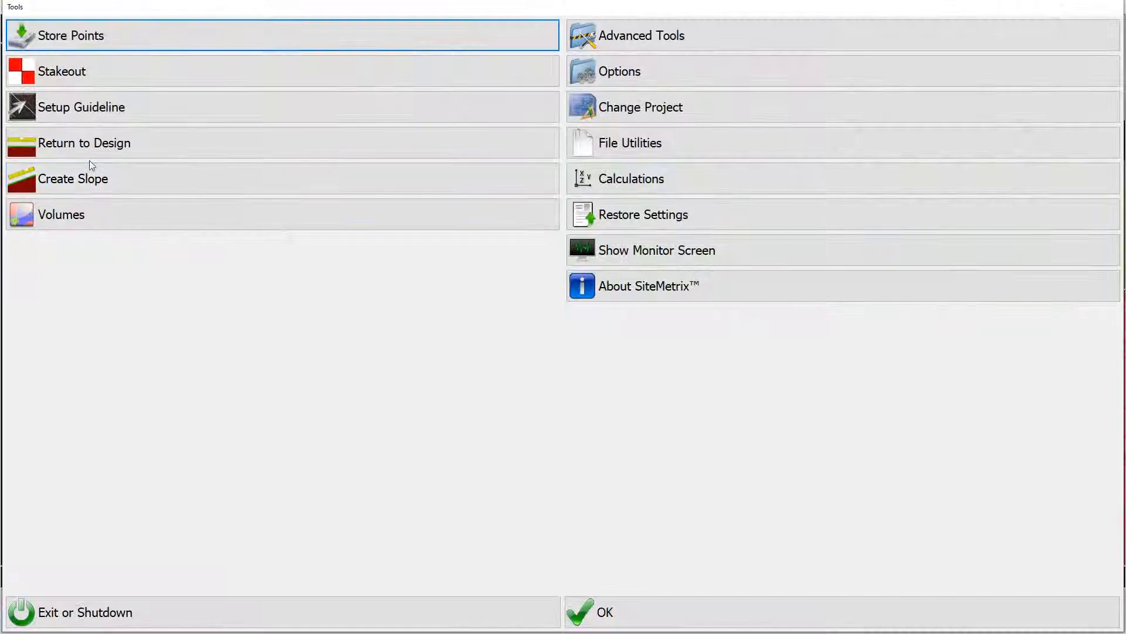
left_click(89, 147)
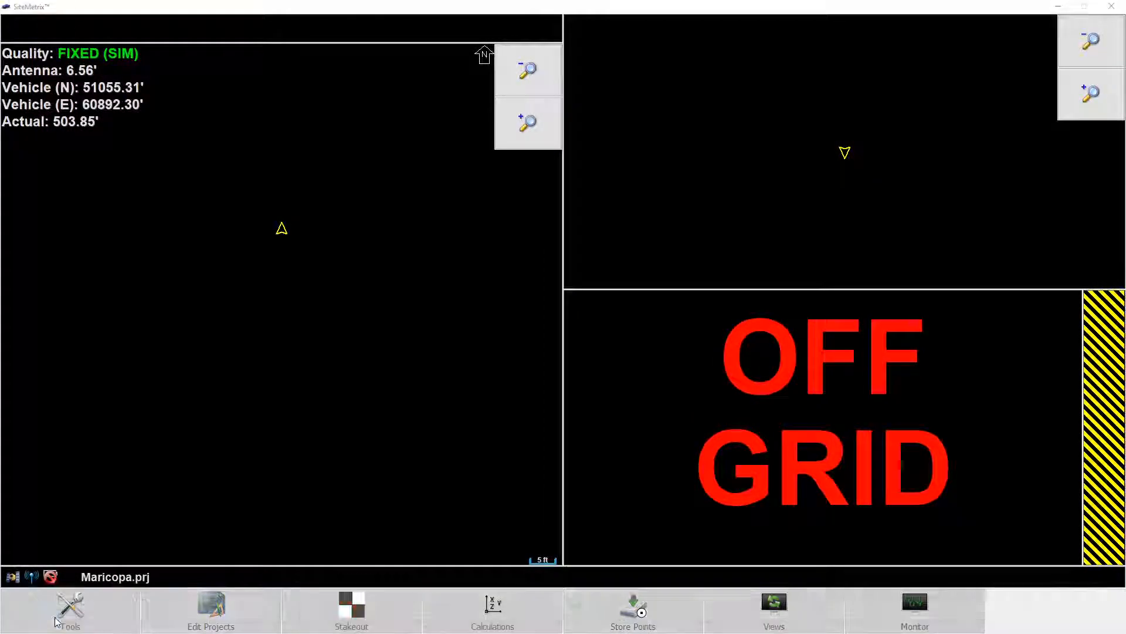
Create a new slope that follows a 3D polyline, using the red centerline of the shorter rectangular feature.
left_click(56, 621)
left_click(101, 171)
left_click(62, 145)
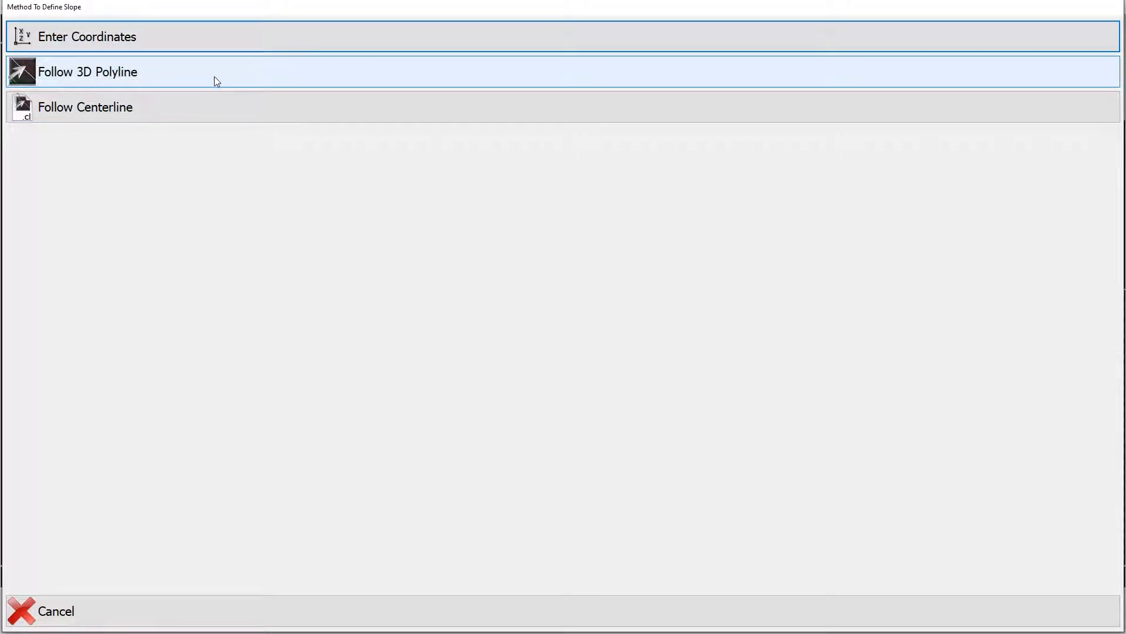
left_click(159, 74)
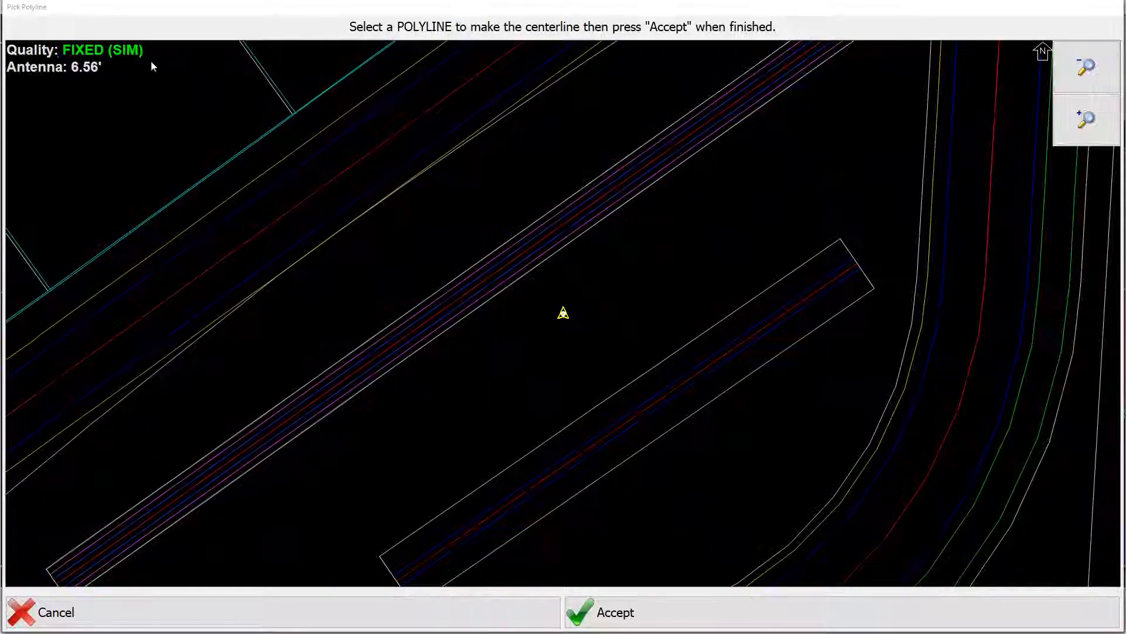
left_click(622, 427)
left_click(581, 612)
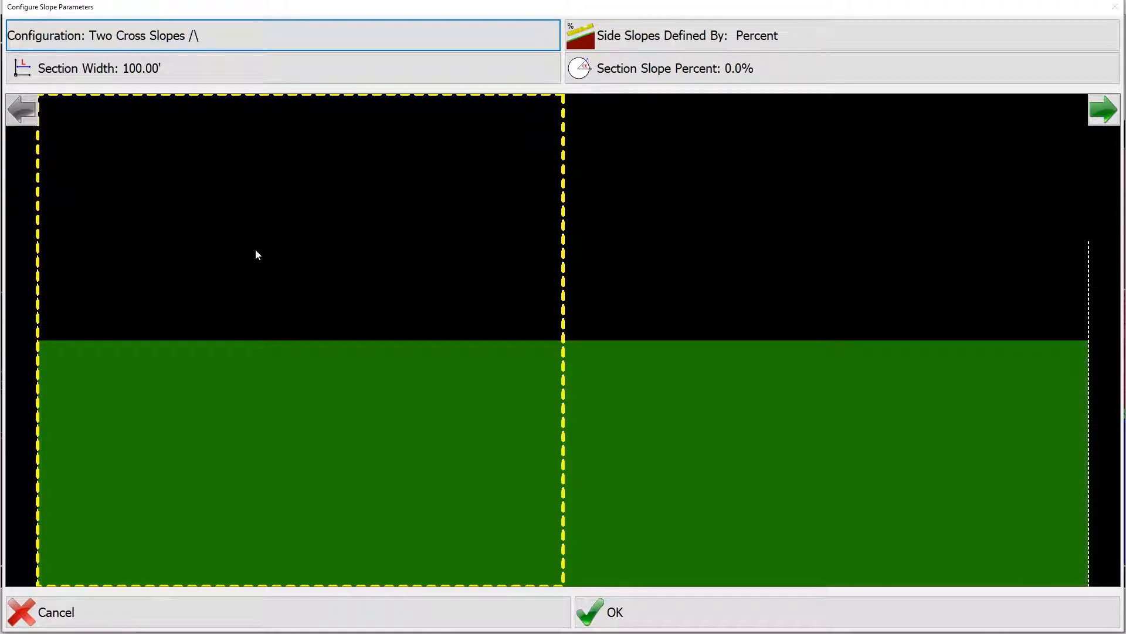
Try the no, one and two cross slope configurations and the ratio and percent side-slope definitions, and cancel the slope.
left_click(220, 31)
left_click(217, 31)
left_click(214, 34)
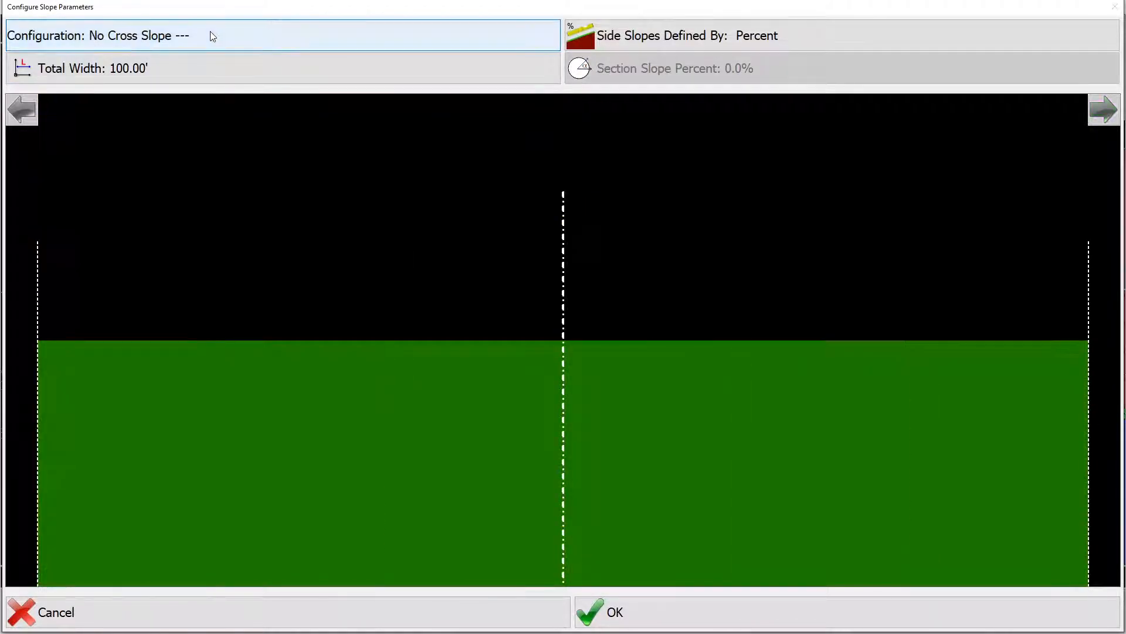
left_click(611, 44)
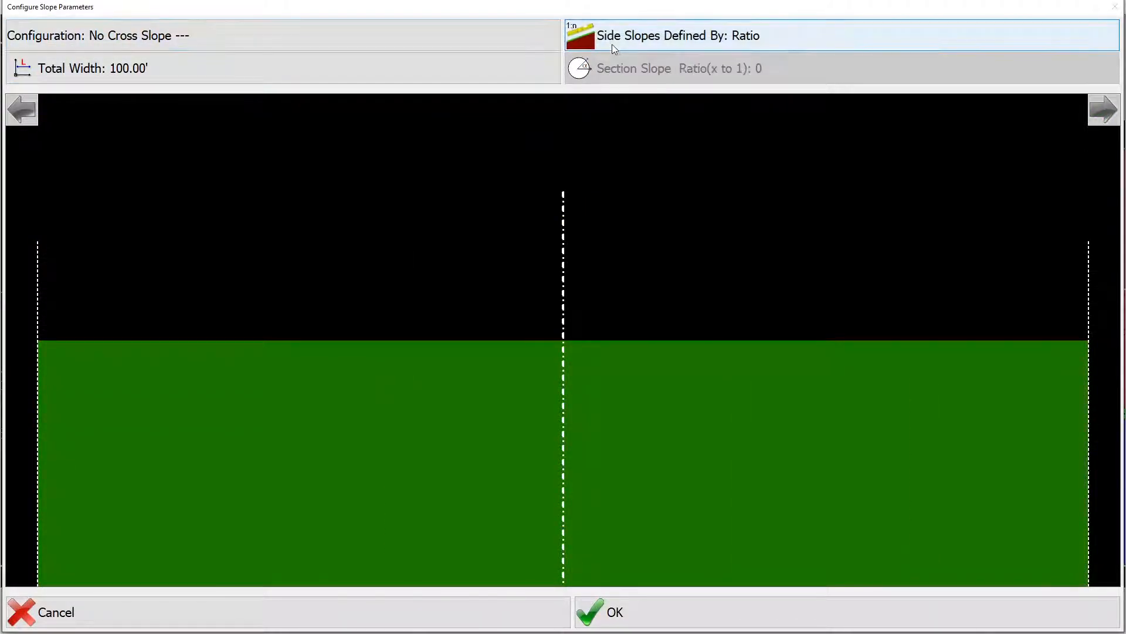
left_click(611, 44)
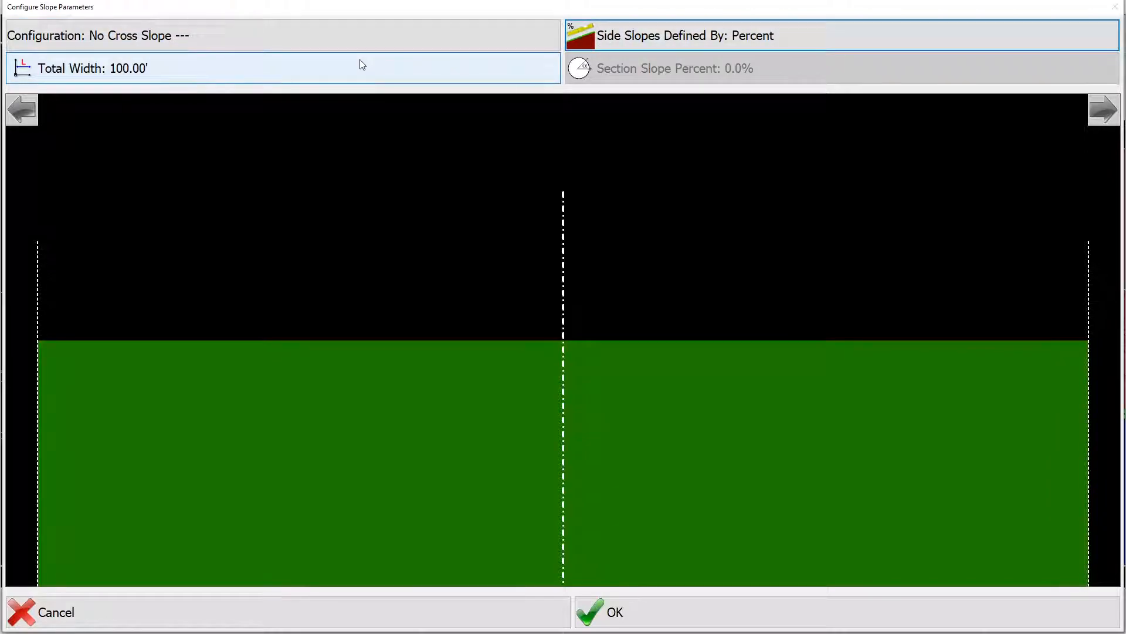
left_click(301, 34)
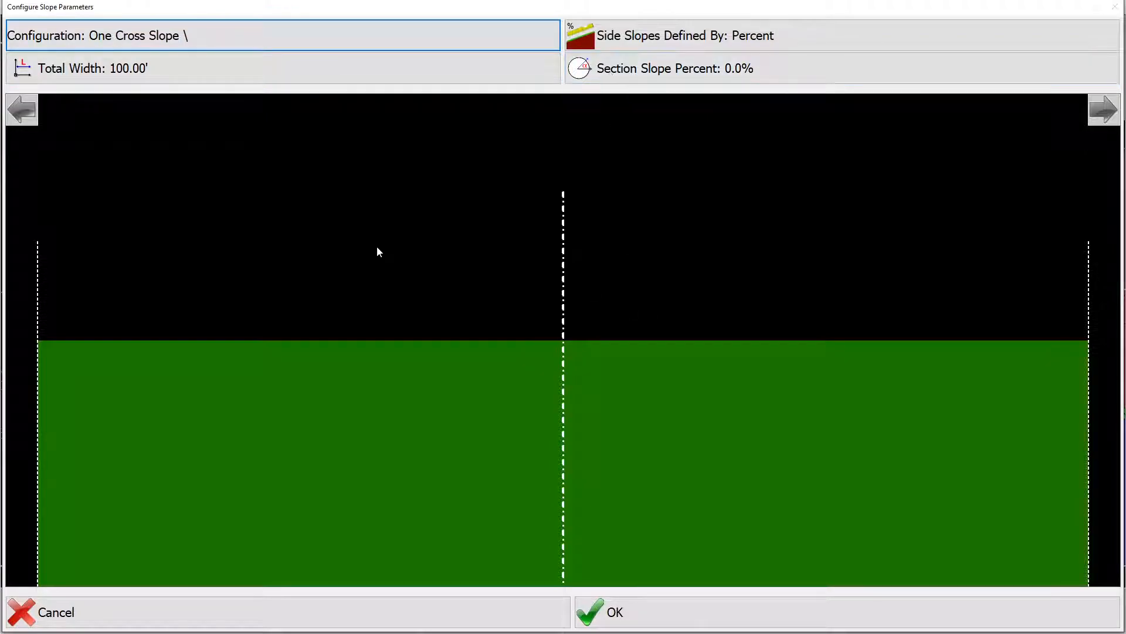
left_click(264, 41)
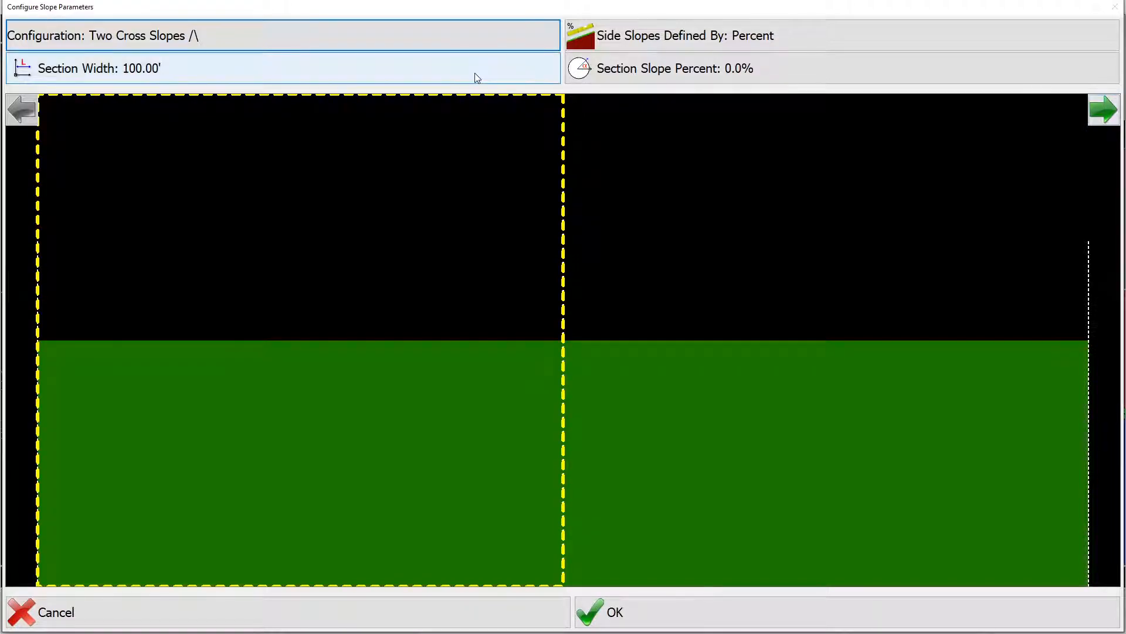
left_click(166, 609)
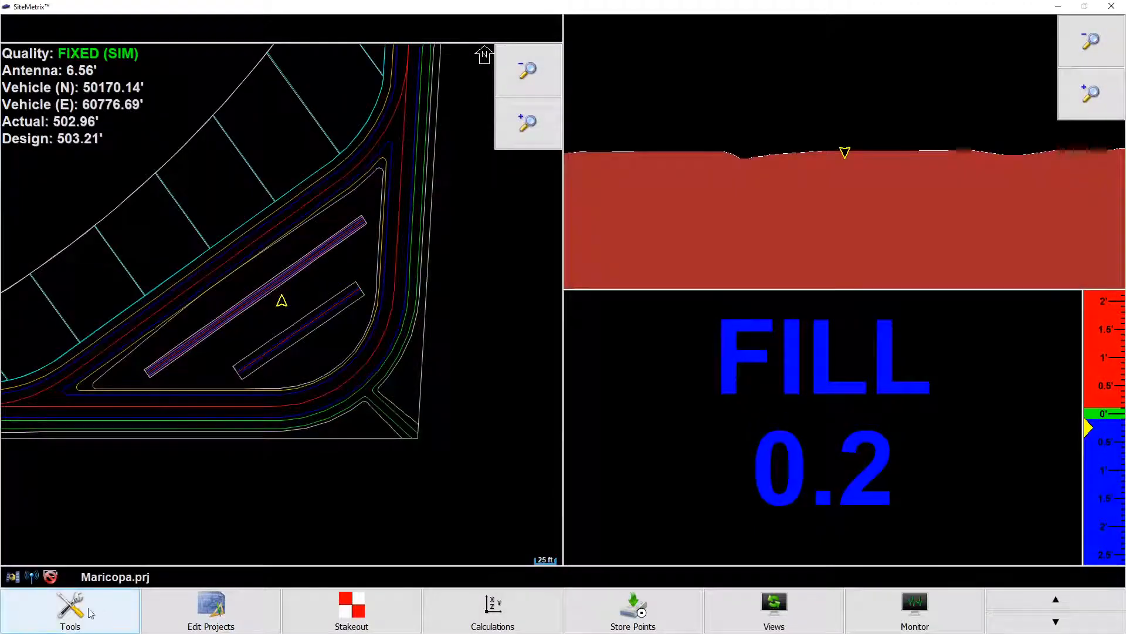
Start a new slope defined by entered coordinates, taking its starting point from the current GPS position.
left_click(91, 614)
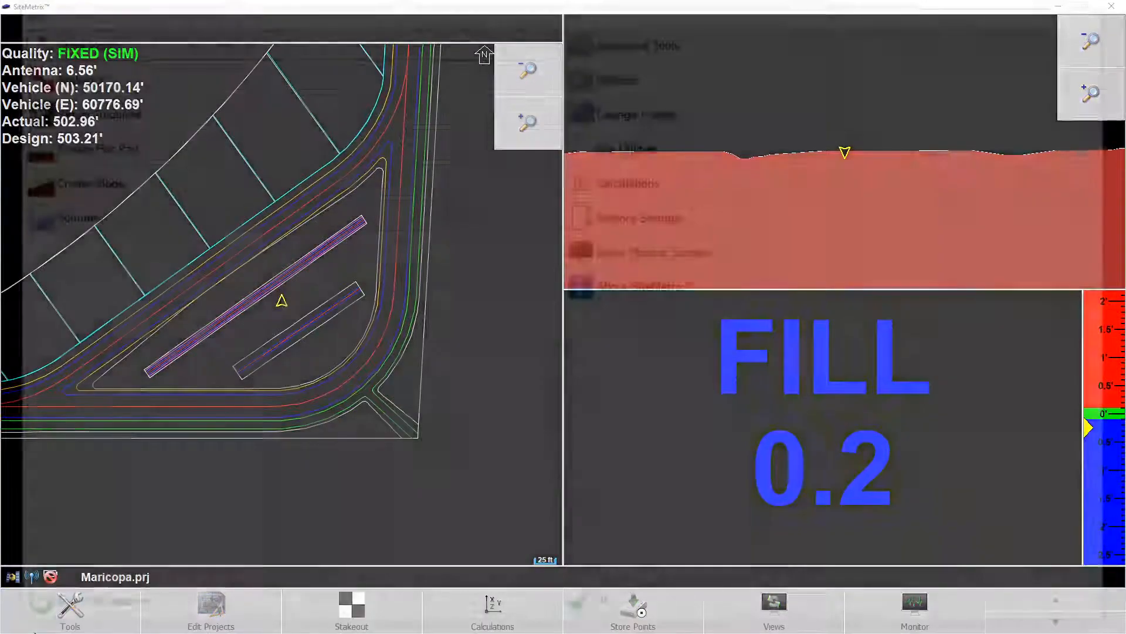
left_click(108, 186)
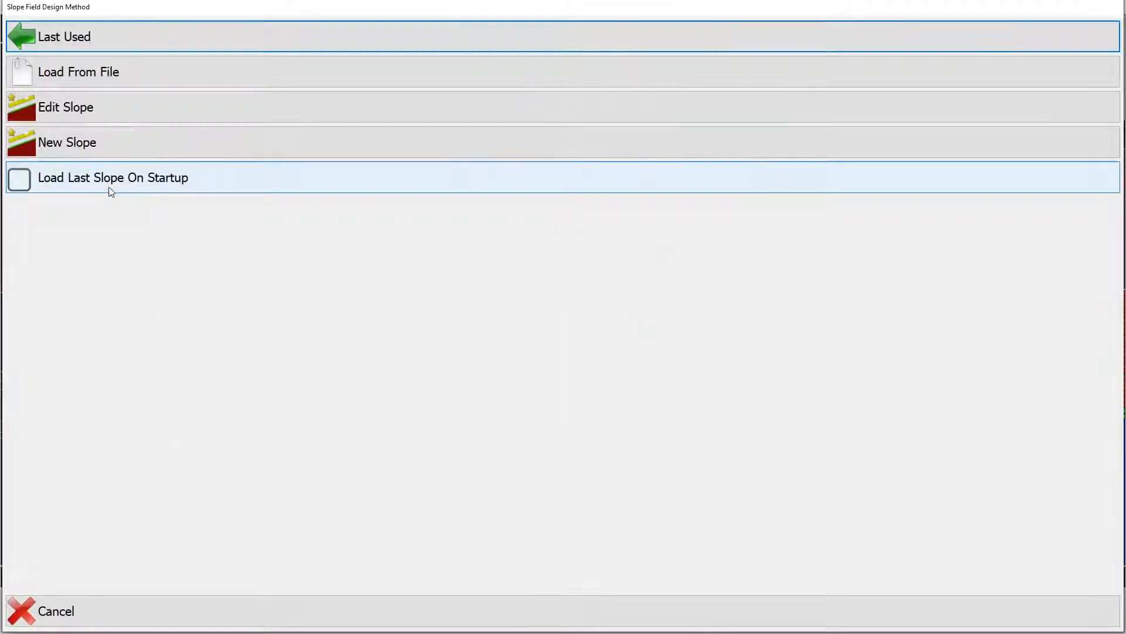
left_click(107, 138)
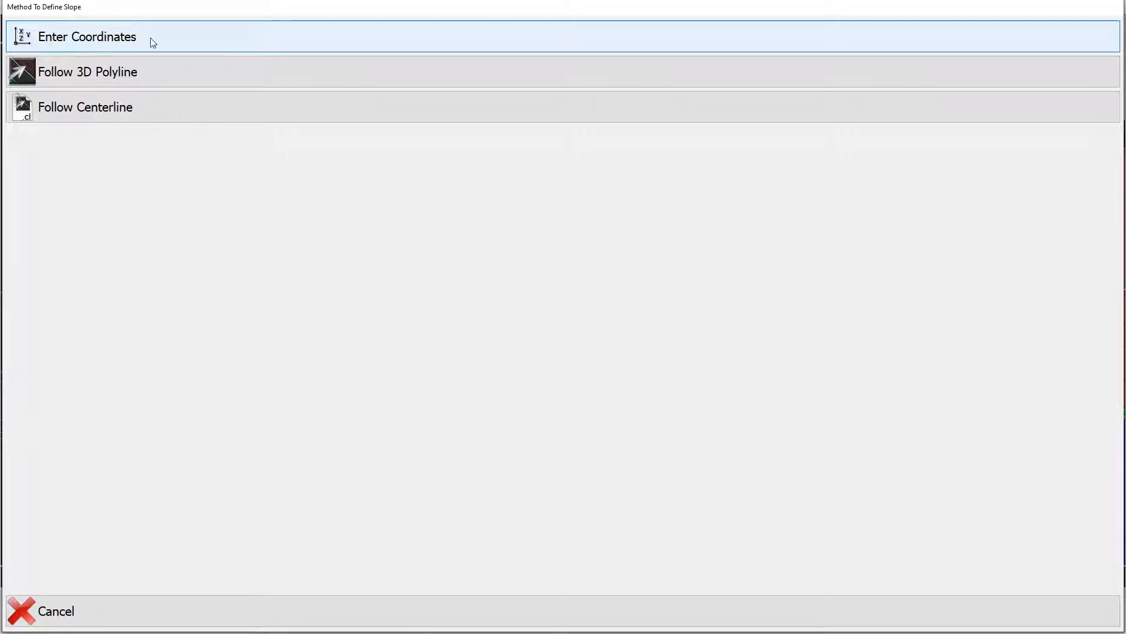
left_click(73, 40)
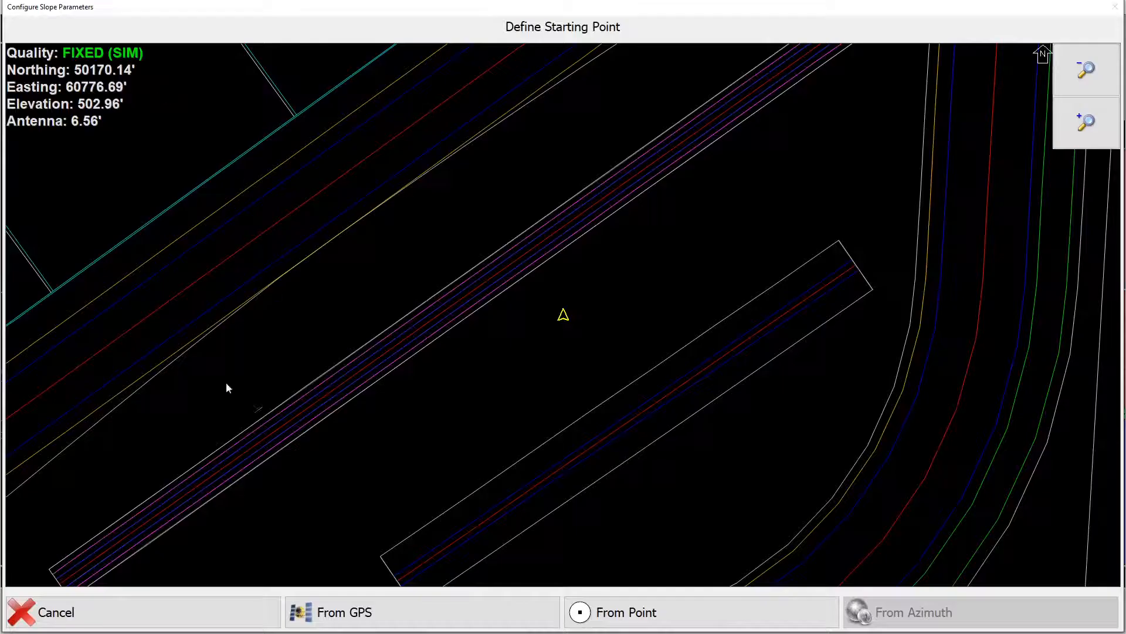
left_click(435, 623)
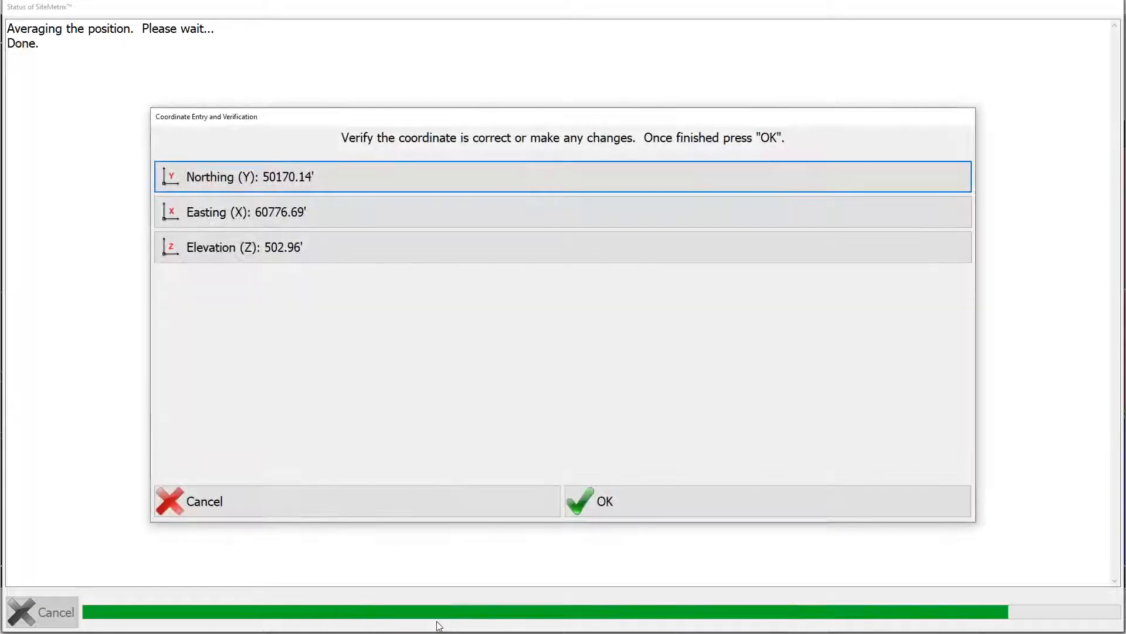
left_click(624, 502)
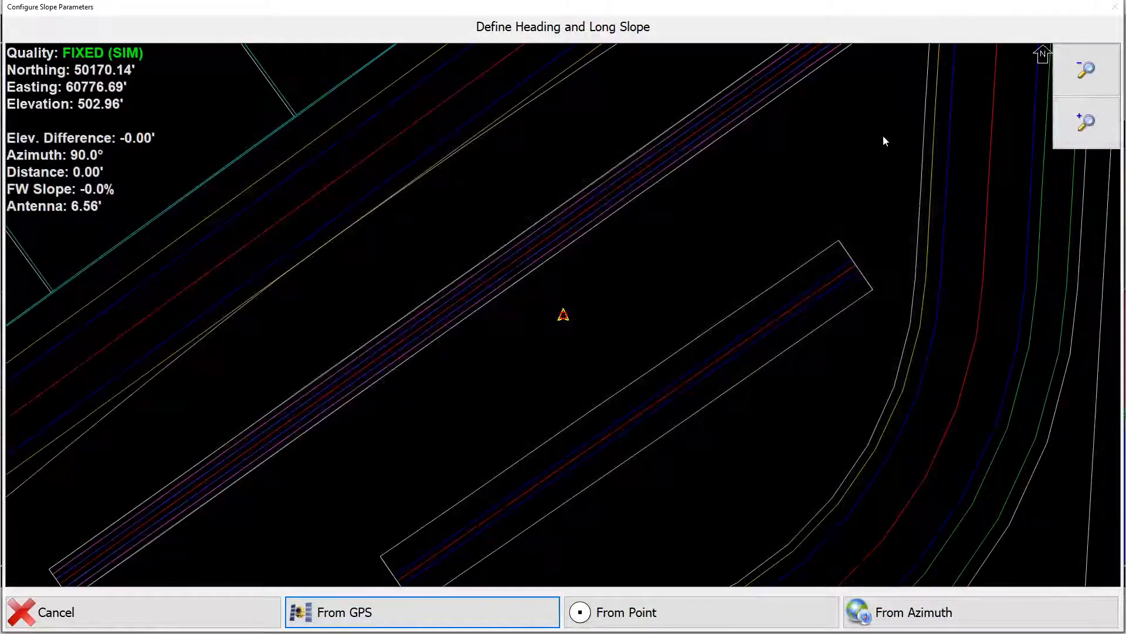
Define the slope's heading and long slope from a second GPS position to the northeast, keeping the 500' forward and rear lengths.
left_click(886, 138)
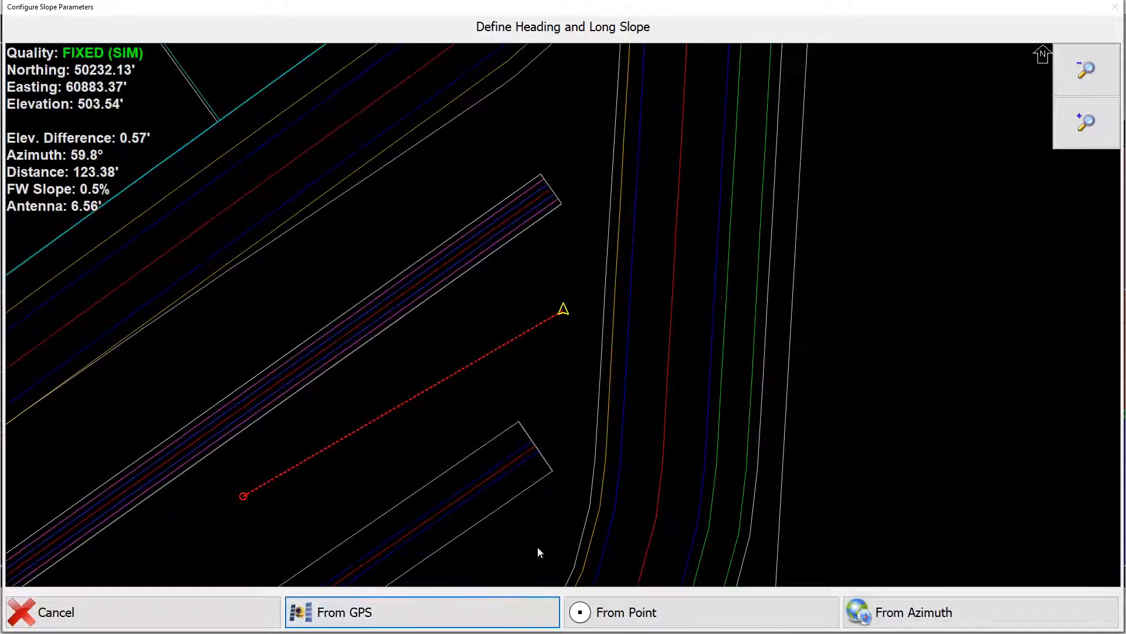
left_click(470, 624)
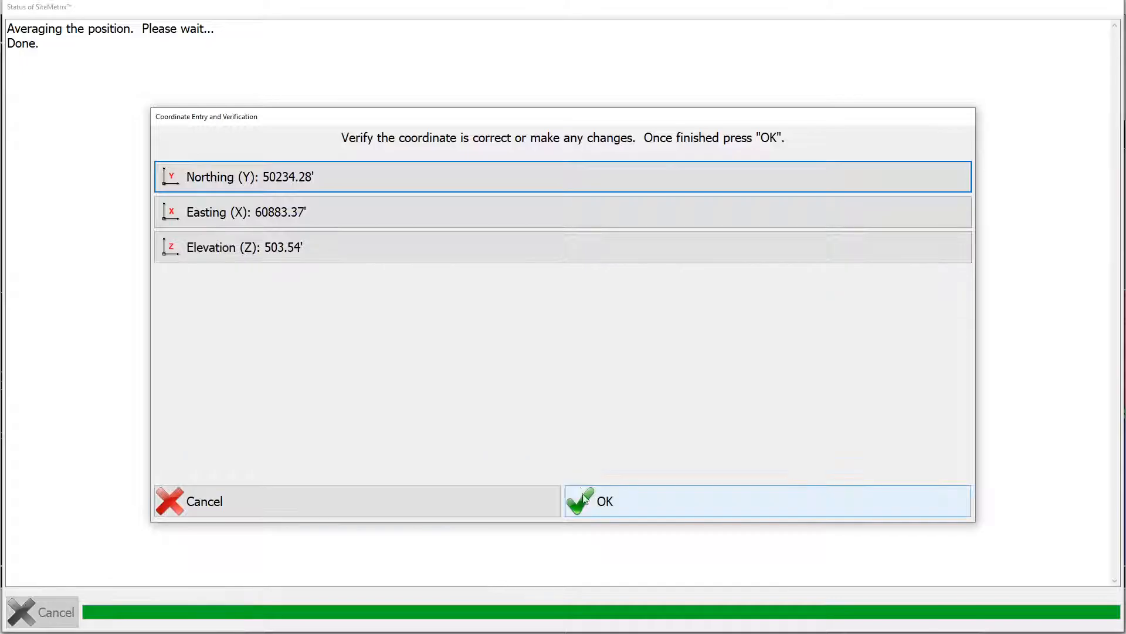
left_click(569, 501)
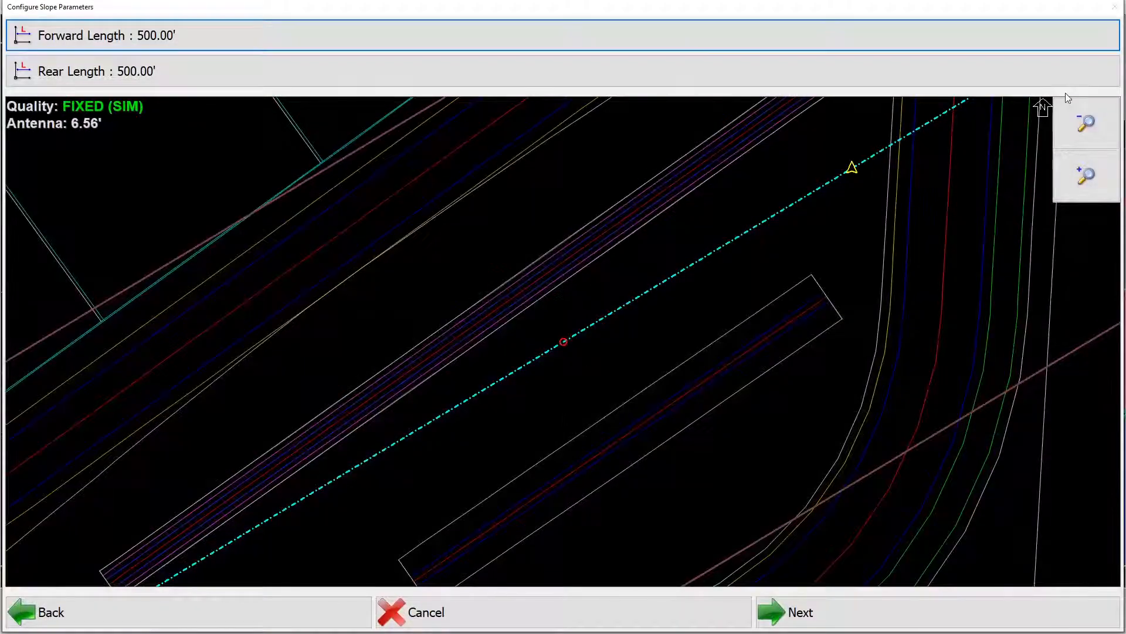
left_click(1082, 121)
left_click(1082, 120)
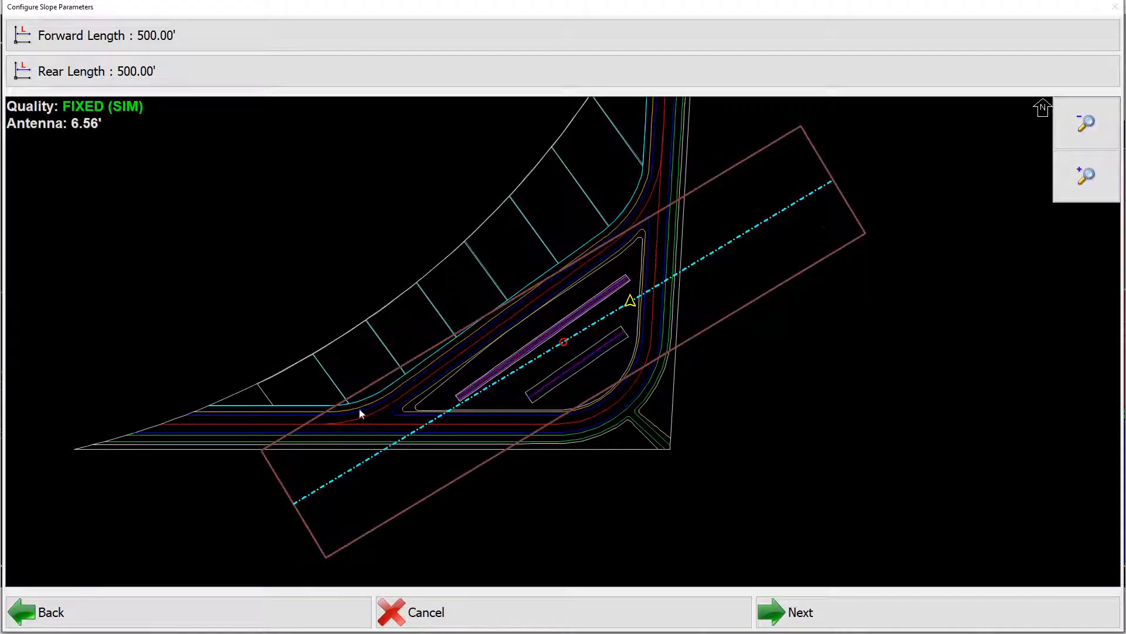
left_click(797, 617)
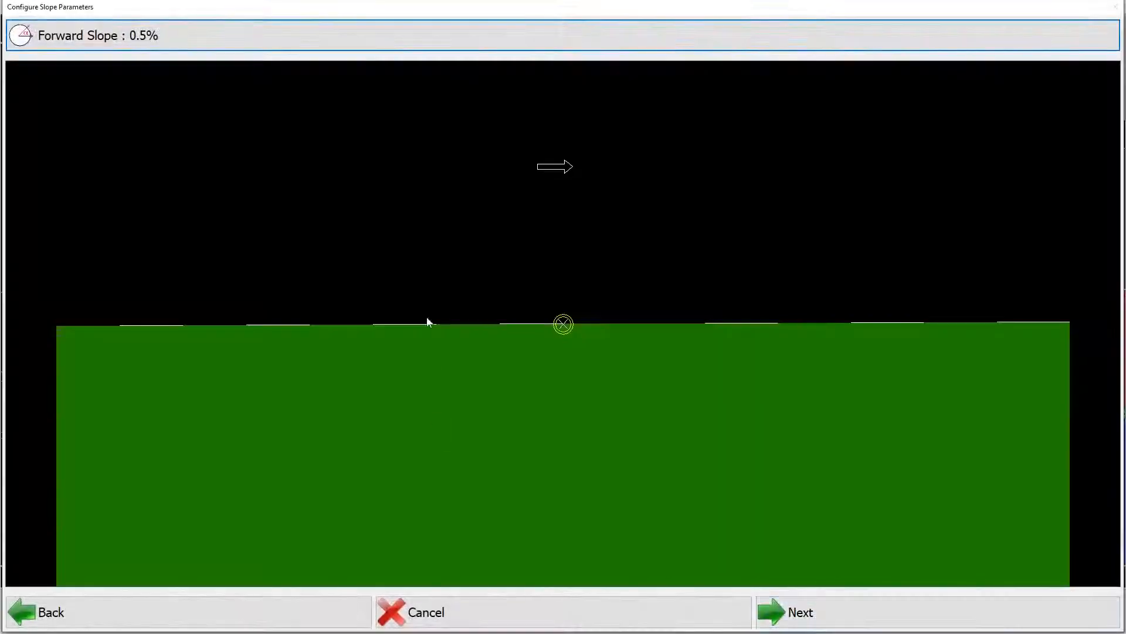
Set the forward slope to -2% and continue to the cross-section configuration.
left_click(230, 37)
left_click(562, 278)
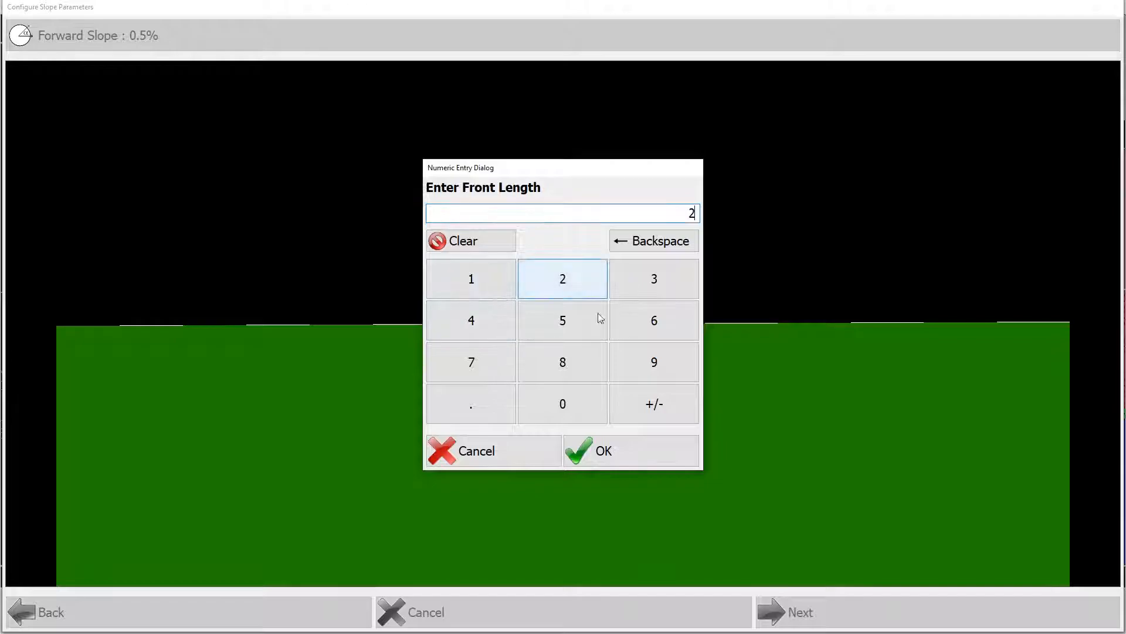
left_click(645, 413)
left_click(636, 463)
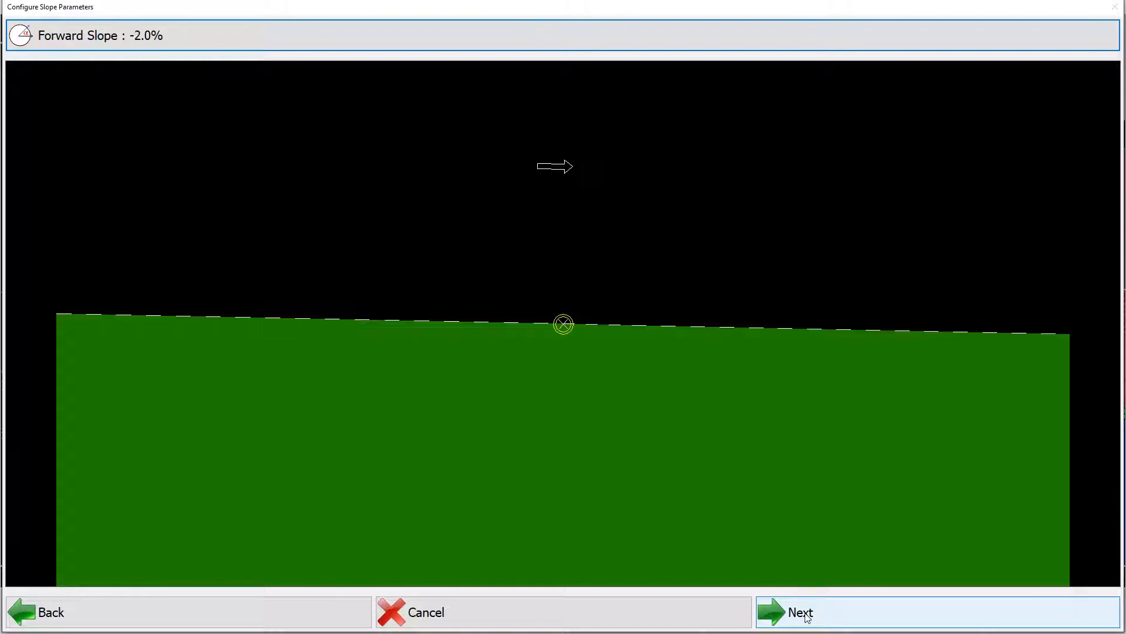
left_click(801, 612)
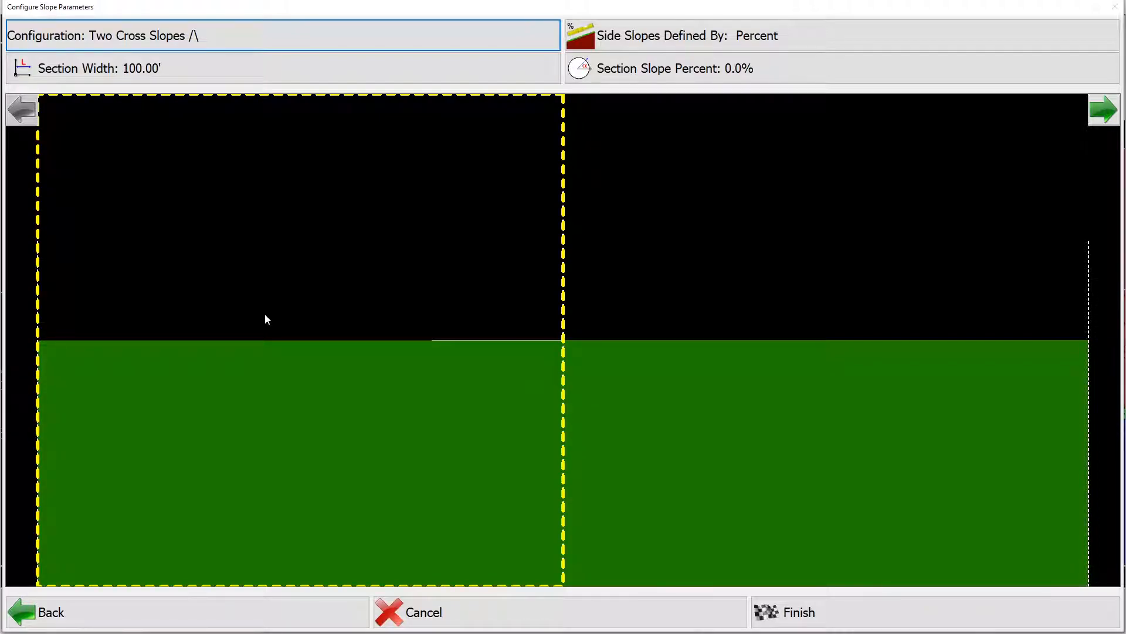
left_click(171, 68)
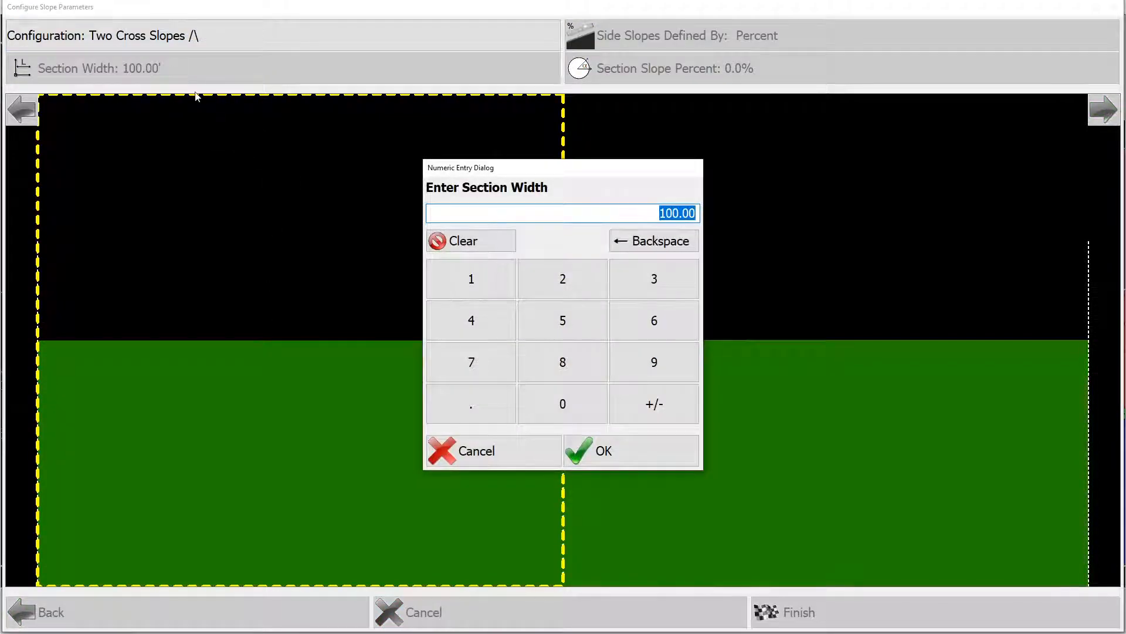
left_click(558, 319)
left_click(494, 448)
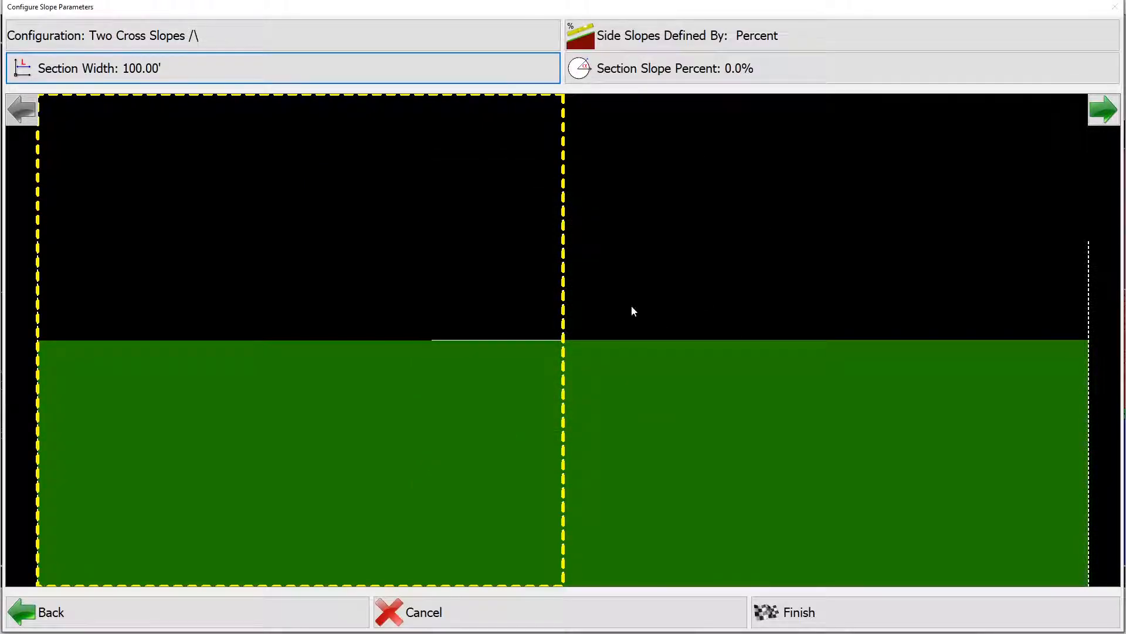
Set the left section of the two cross slopes to a width of 15' and a slope of -2%.
left_click(168, 72)
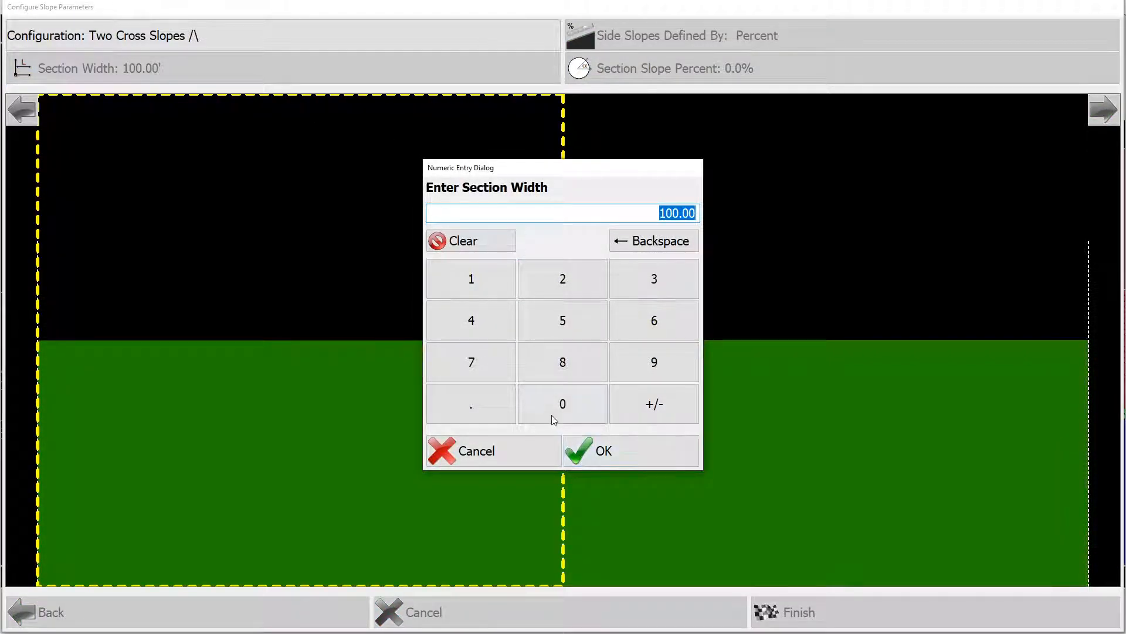
left_click(465, 265)
left_click(543, 315)
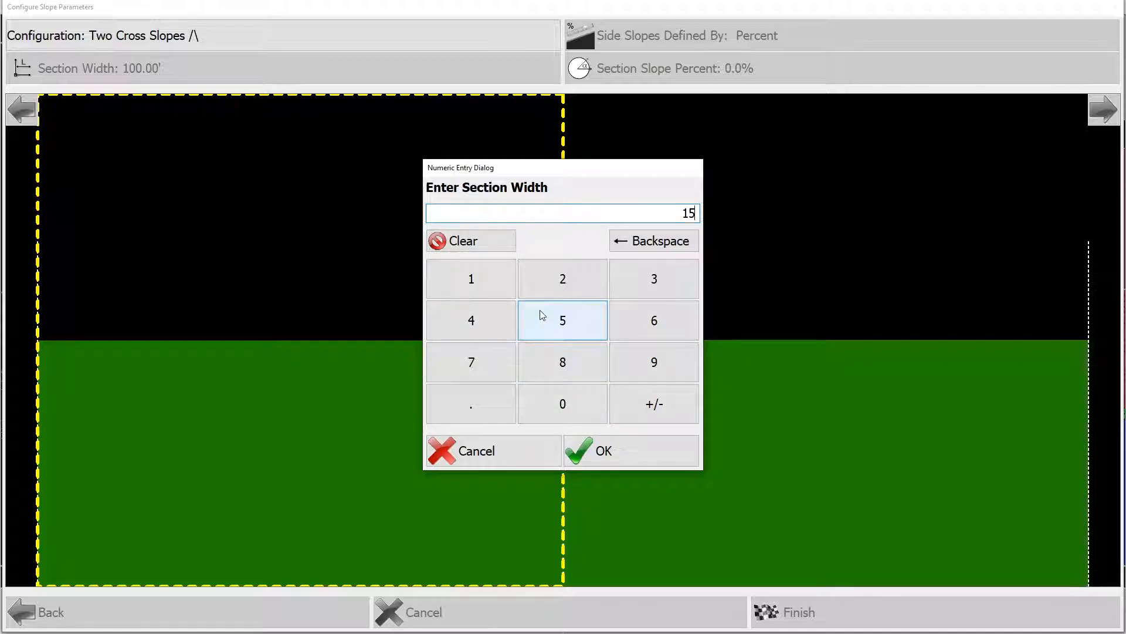
left_click(588, 446)
left_click(719, 85)
left_click(562, 280)
left_click(624, 405)
left_click(631, 452)
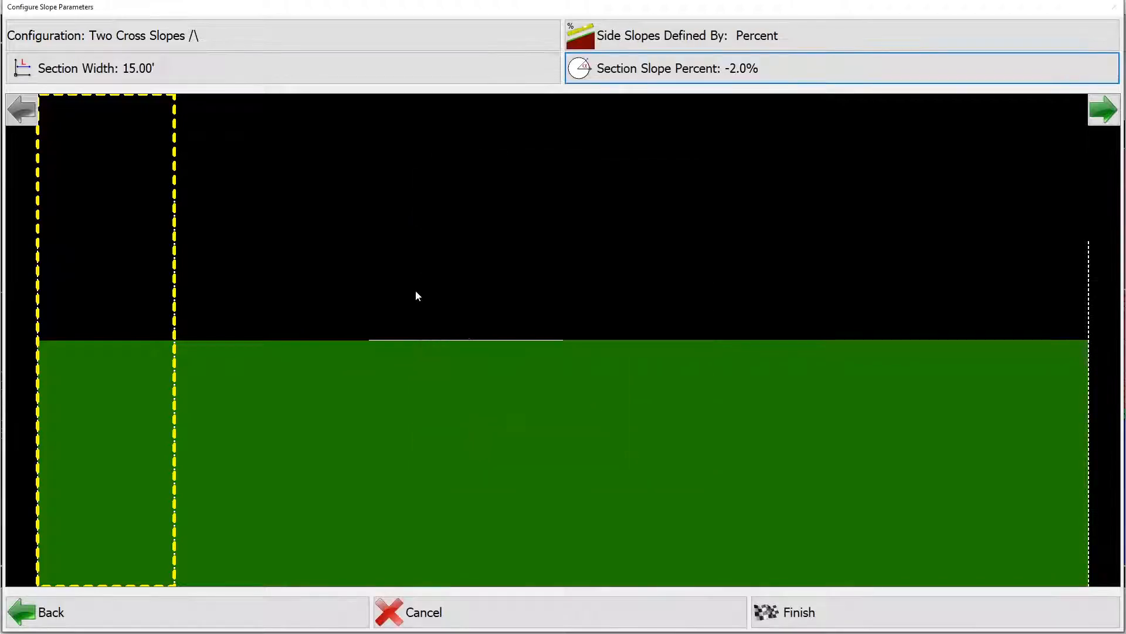
Give the right section of the two cross slopes a 15' width and a -2% slope.
left_click(1102, 118)
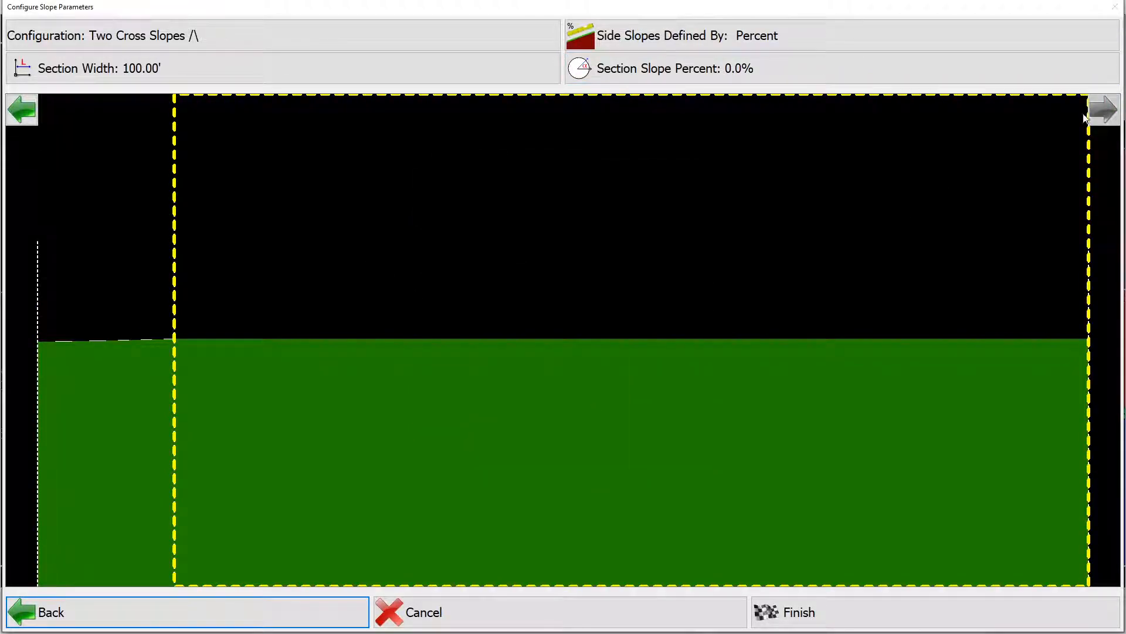
left_click(273, 61)
left_click(500, 283)
left_click(531, 322)
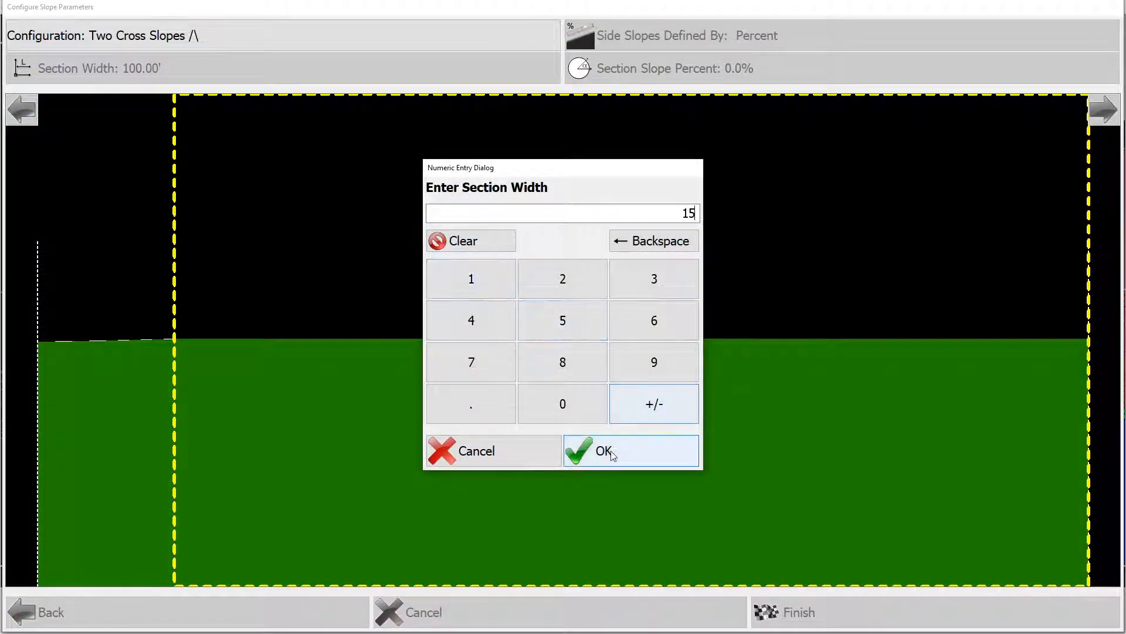
left_click(604, 453)
left_click(675, 69)
left_click(546, 281)
left_click(654, 403)
left_click(646, 450)
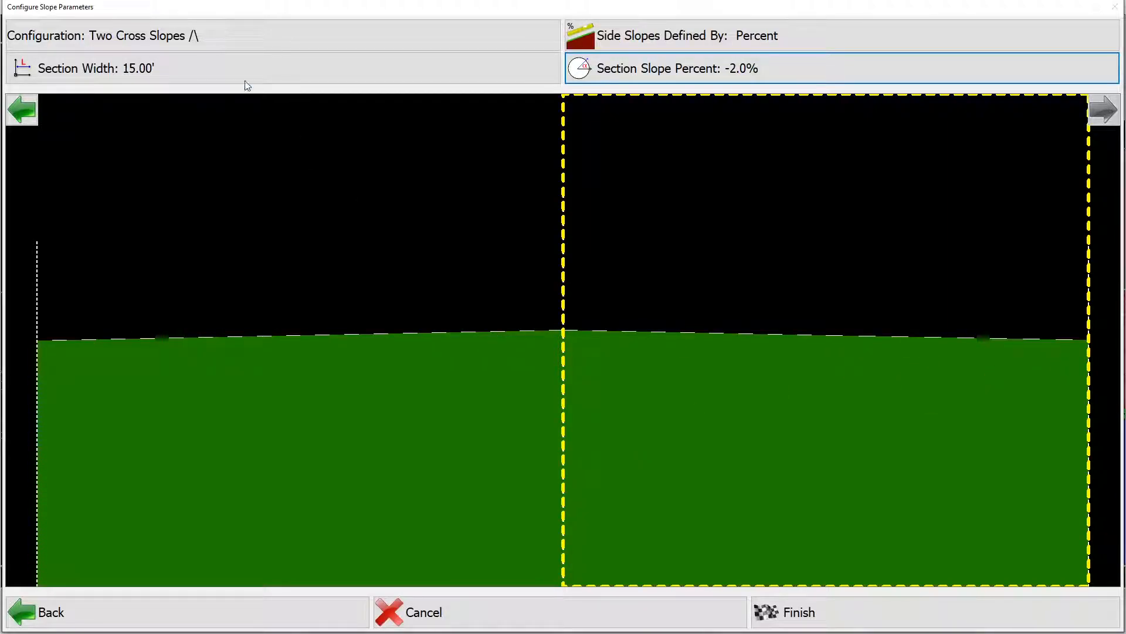
Change the configuration to six cross slopes and select the section immediately left of the centerline.
left_click(167, 44)
left_click(168, 44)
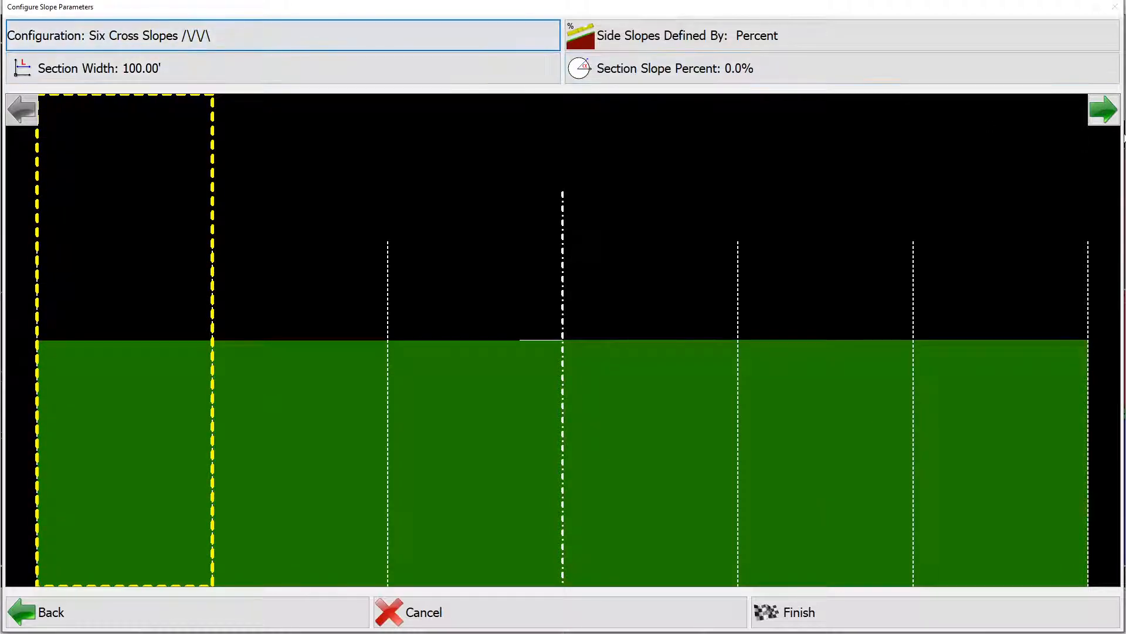
left_click(1109, 124)
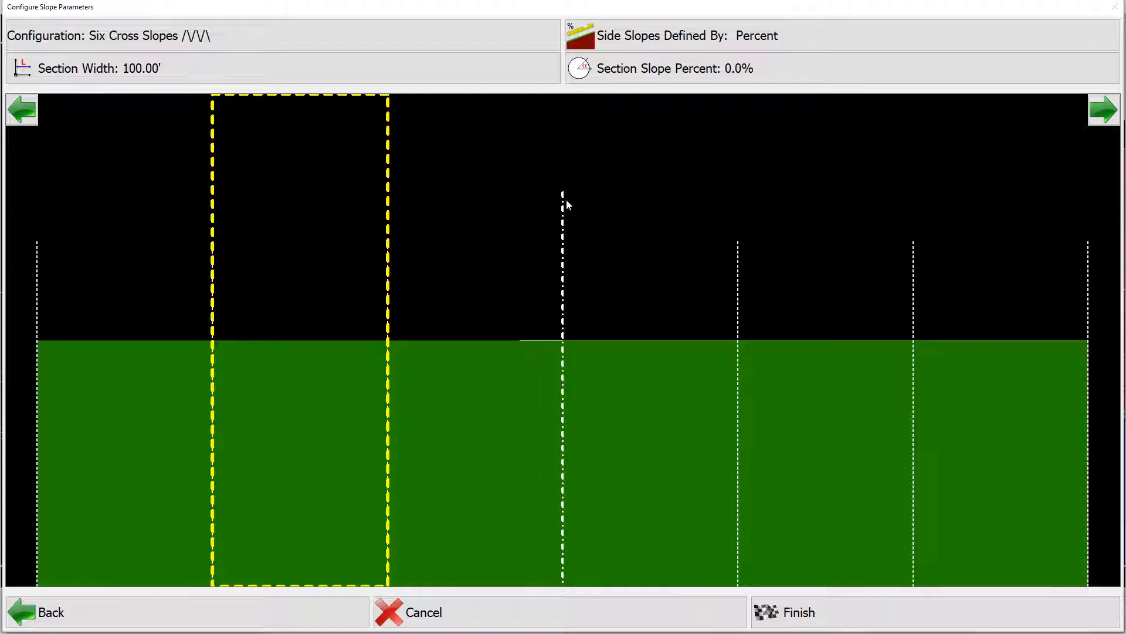
left_click(1103, 111)
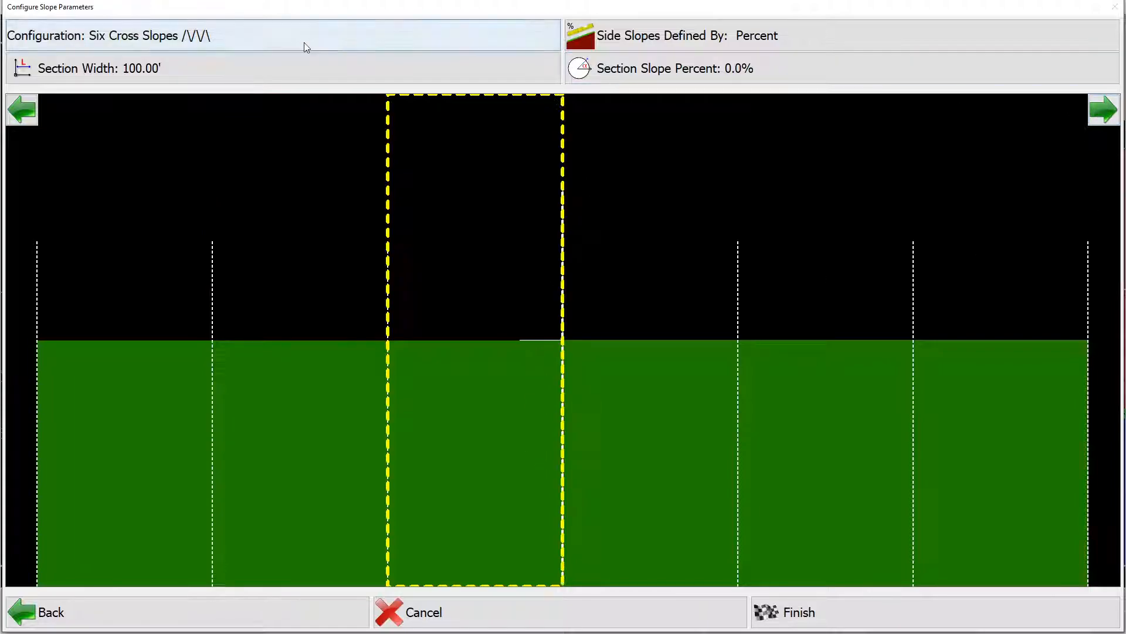
Set the section immediately left of the centerline to a width of 15' and a slope of -2%.
left_click(323, 66)
left_click(487, 295)
left_click(563, 320)
left_click(604, 449)
left_click(670, 82)
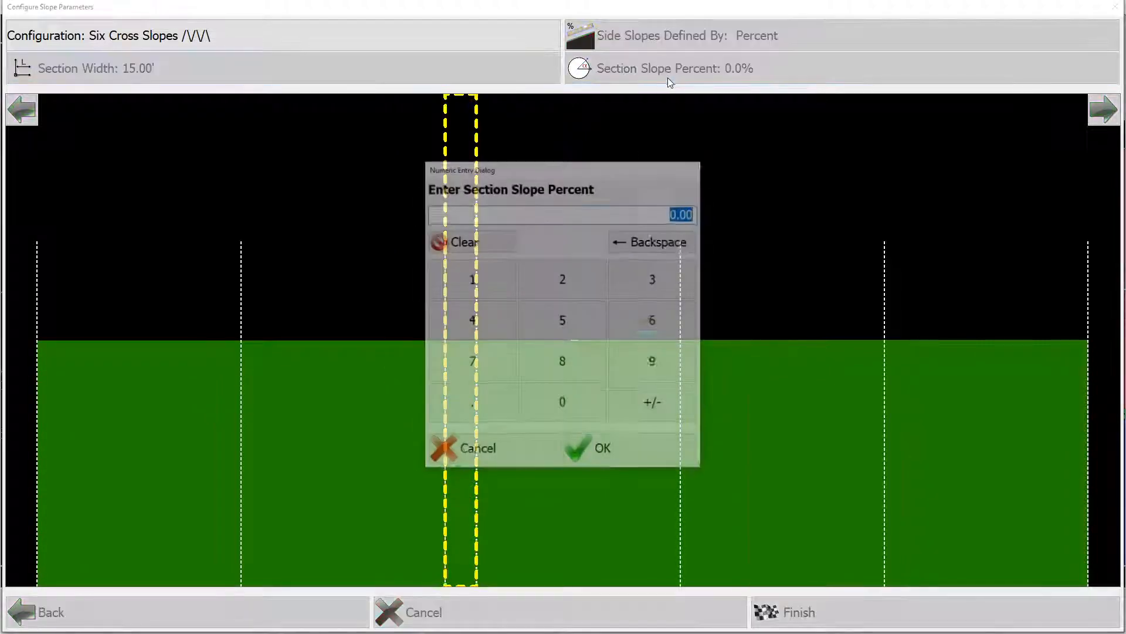
left_click(563, 279)
left_click(651, 410)
left_click(642, 457)
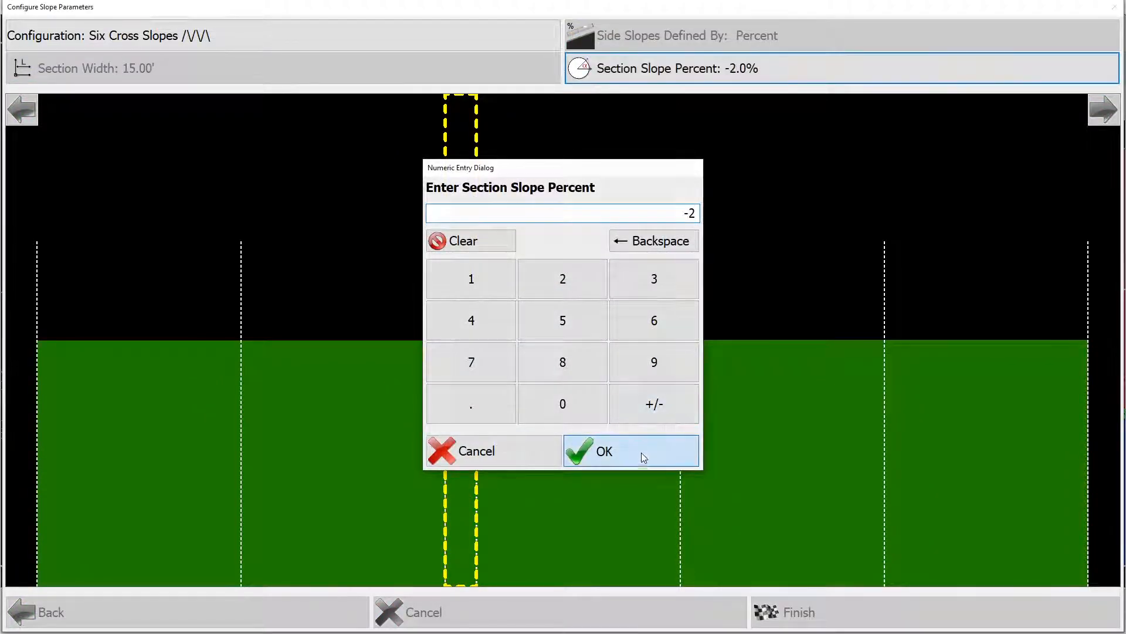
Set the section immediately right of the centerline to a width of 15' and a slope of -2%.
left_click(653, 114)
left_click(350, 83)
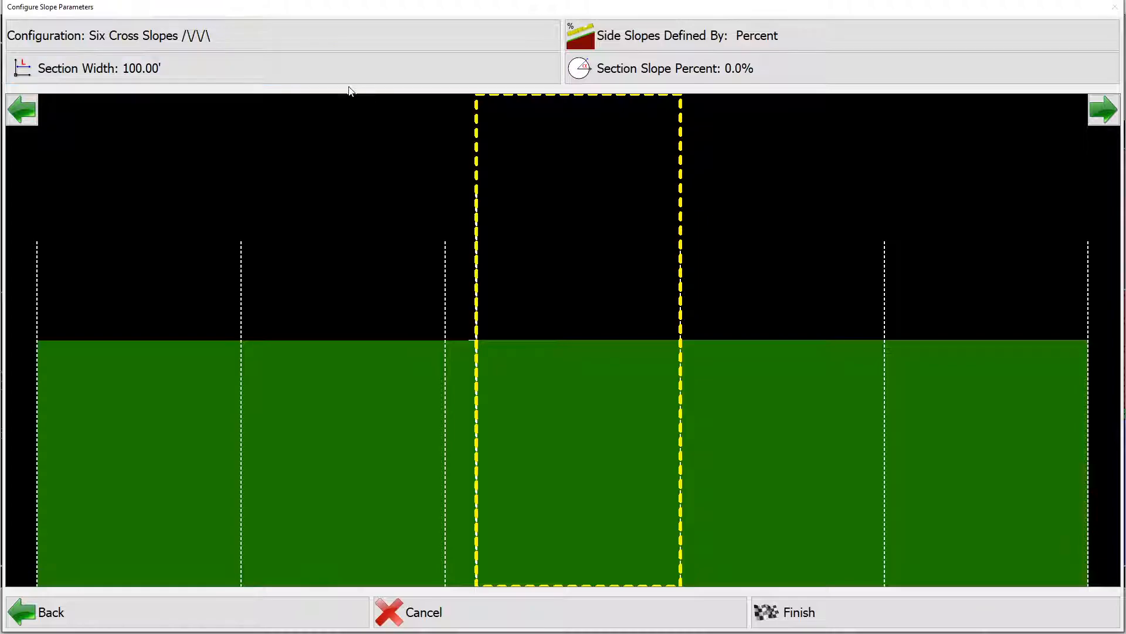
left_click(478, 288)
left_click(560, 319)
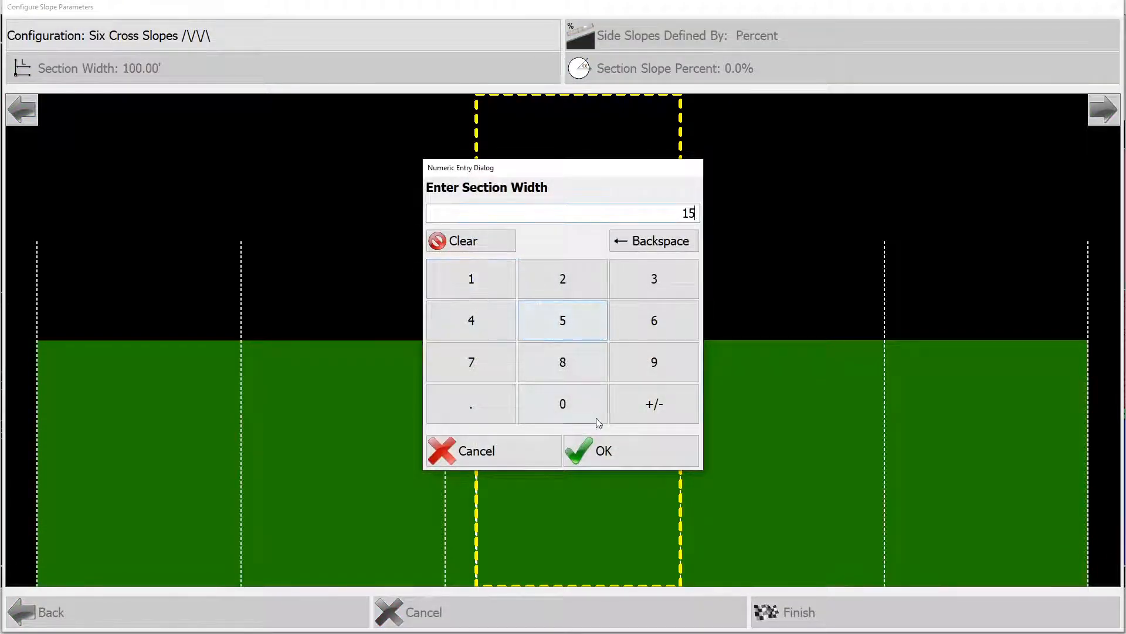
left_click(587, 452)
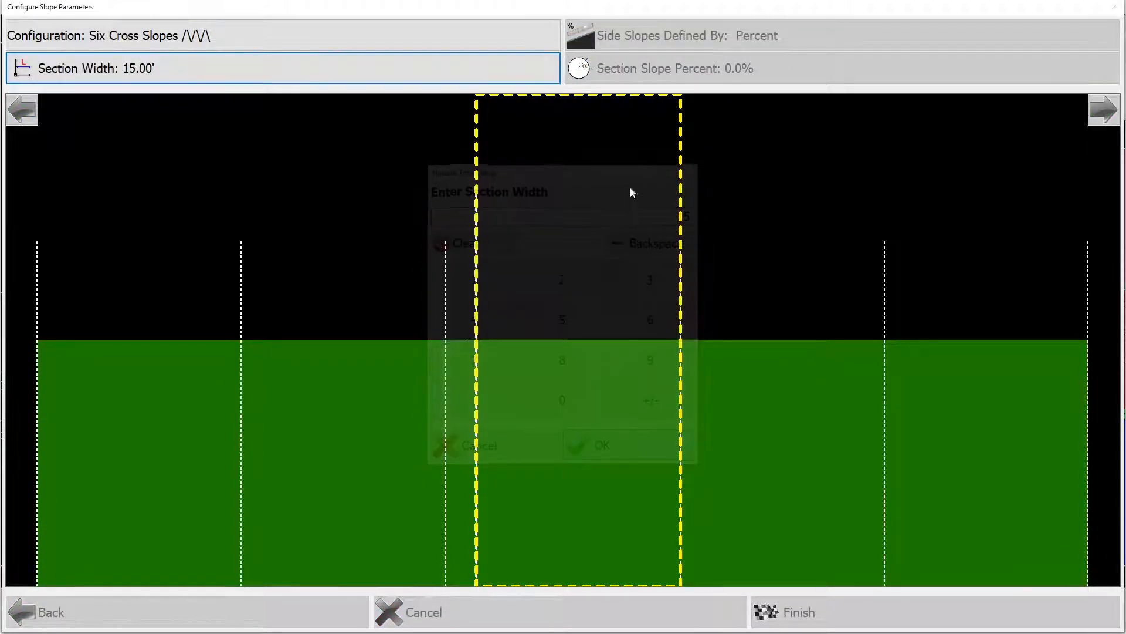
left_click(640, 69)
left_click(563, 290)
left_click(649, 399)
left_click(639, 456)
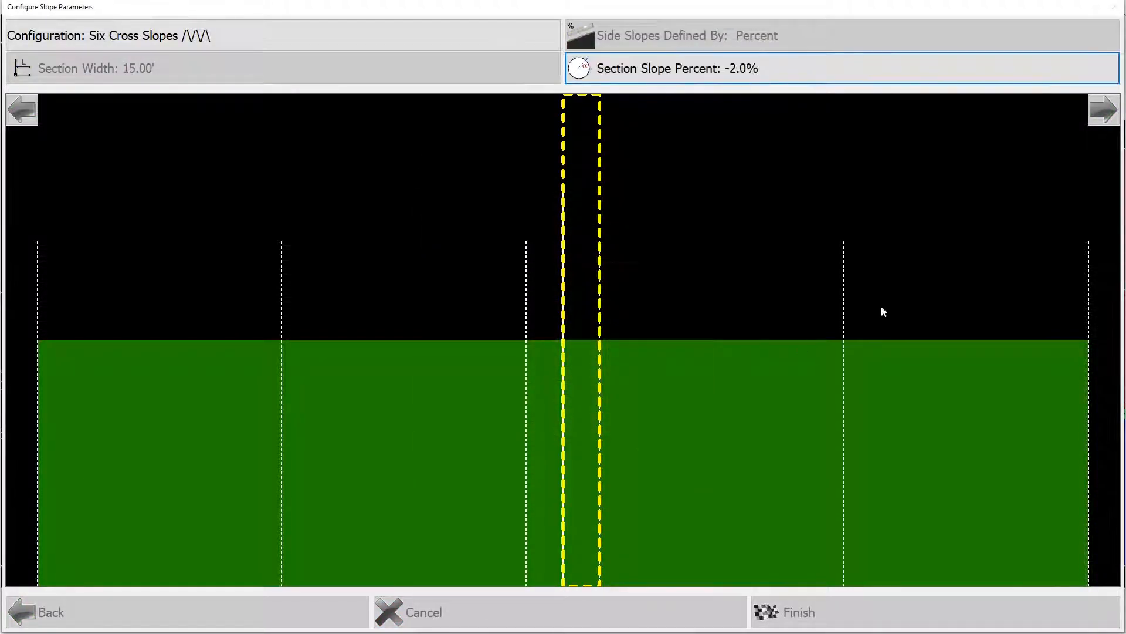
Define the second section right of the centerline by ratio, with a 12' width and a -4 to 1 slope, and select the outermost right section.
left_click(1103, 109)
left_click(614, 38)
left_click(216, 77)
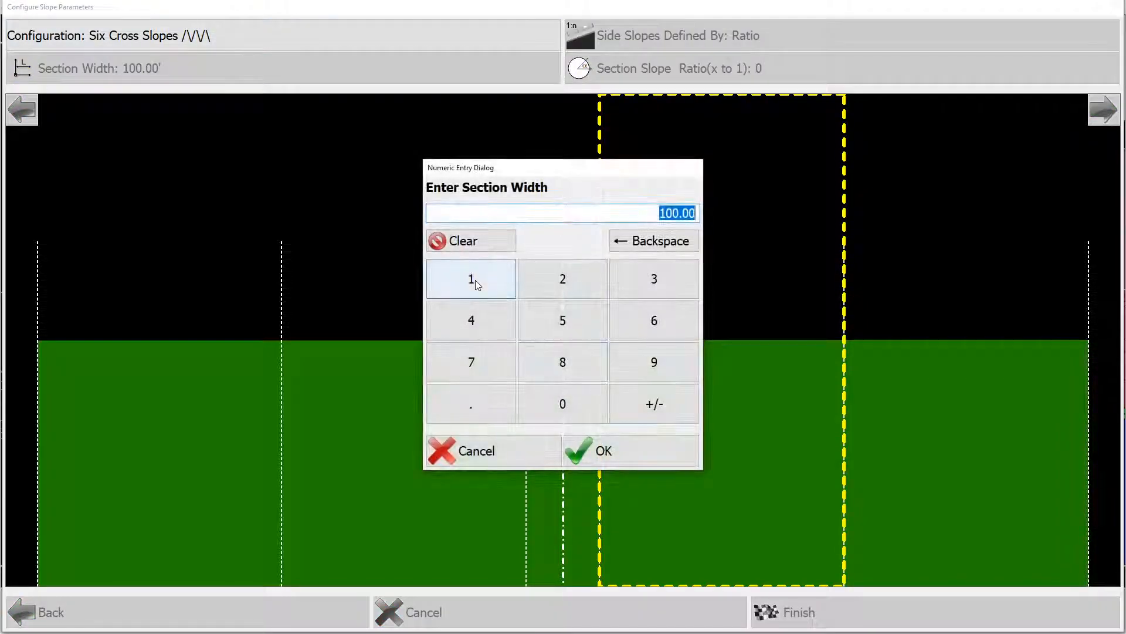
left_click(475, 281)
left_click(557, 291)
left_click(594, 450)
left_click(662, 81)
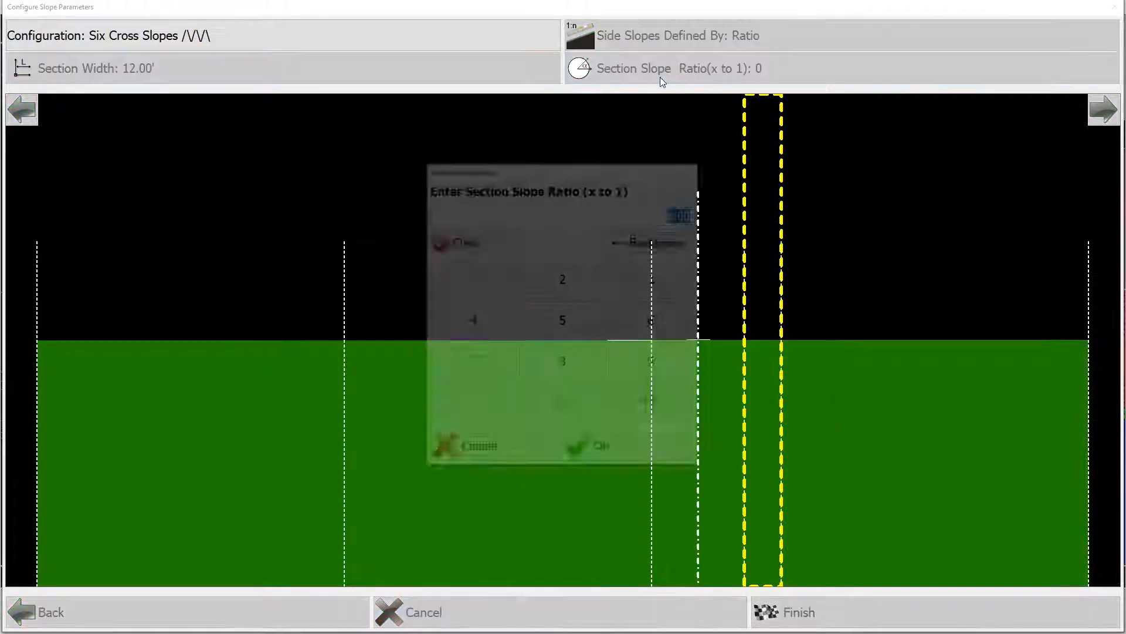
left_click(469, 326)
left_click(651, 399)
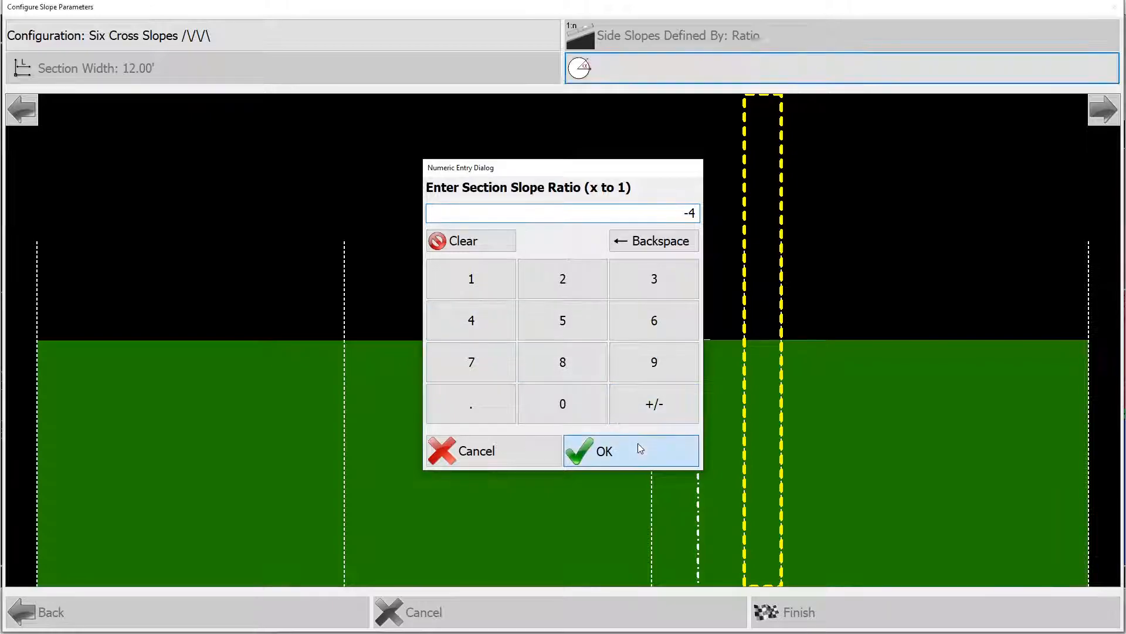
left_click(636, 448)
left_click(1106, 111)
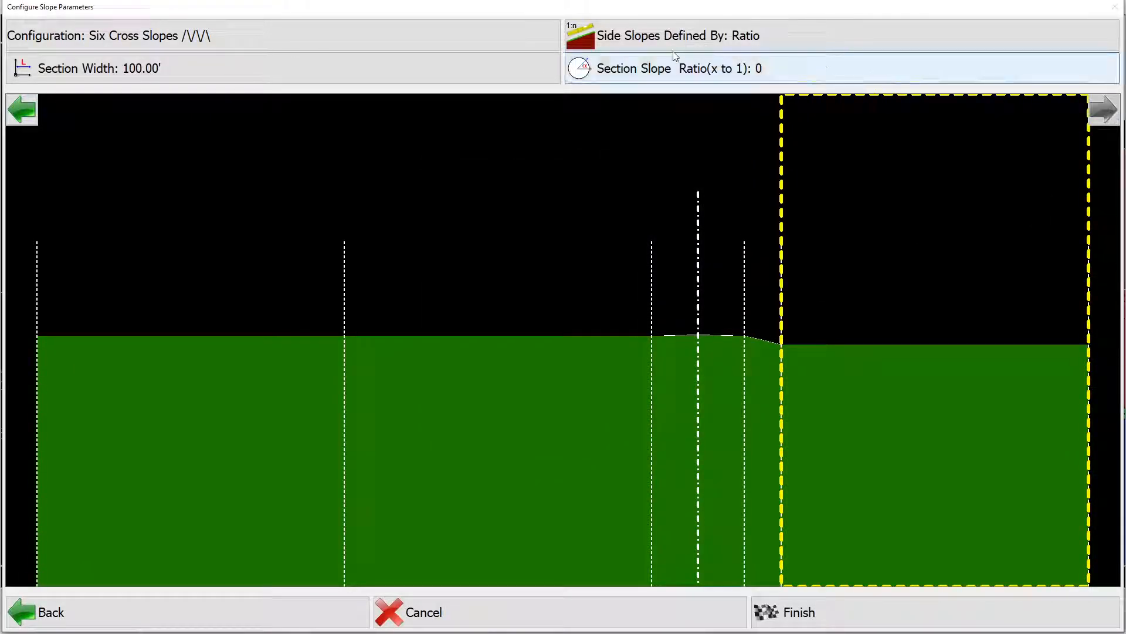
Set the outermost right section to a width of 12' and a slope ratio of 4 to 1.
left_click(222, 77)
left_click(469, 279)
left_click(563, 284)
left_click(578, 453)
left_click(647, 76)
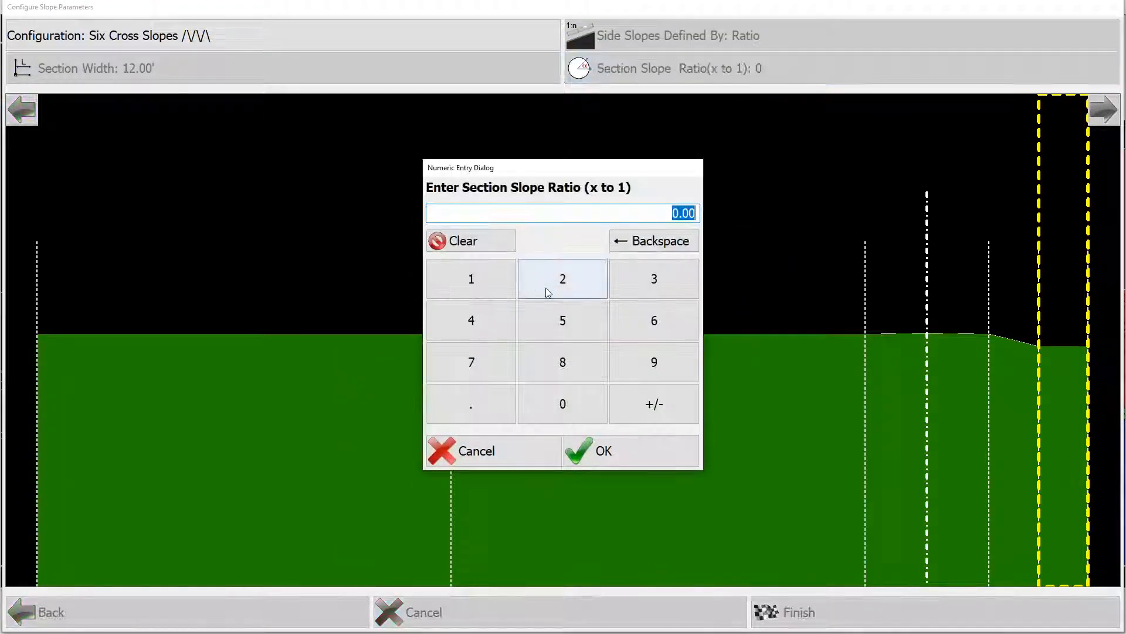
left_click(470, 320)
left_click(581, 449)
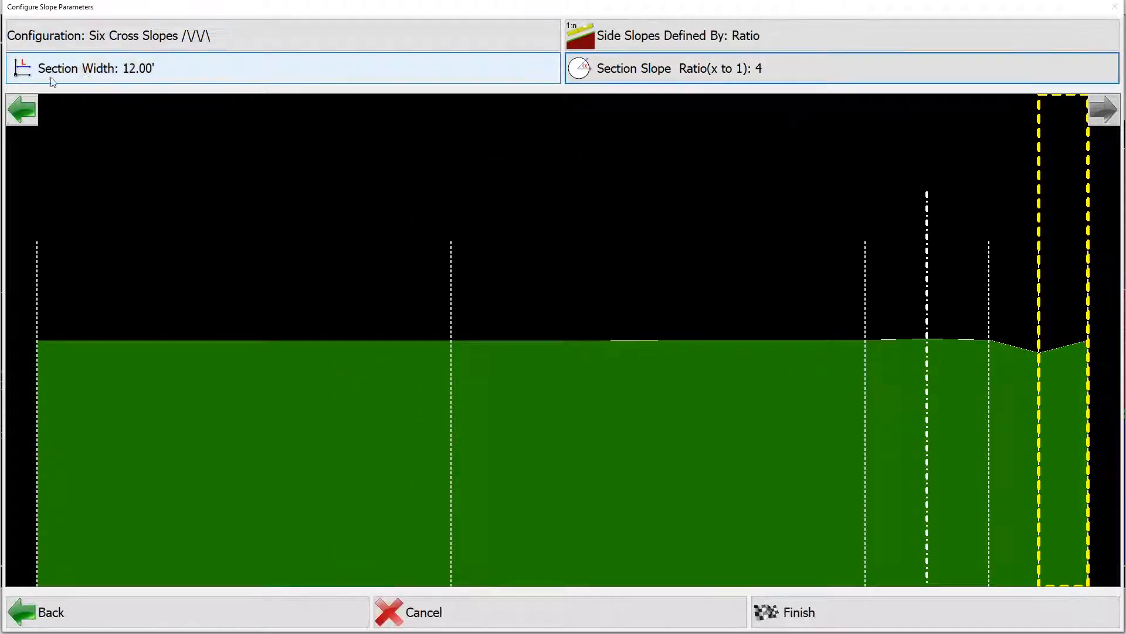
Set the second section left of the centerline to a width of 24' and a slope ratio of -2 to 1.
left_click(22, 118)
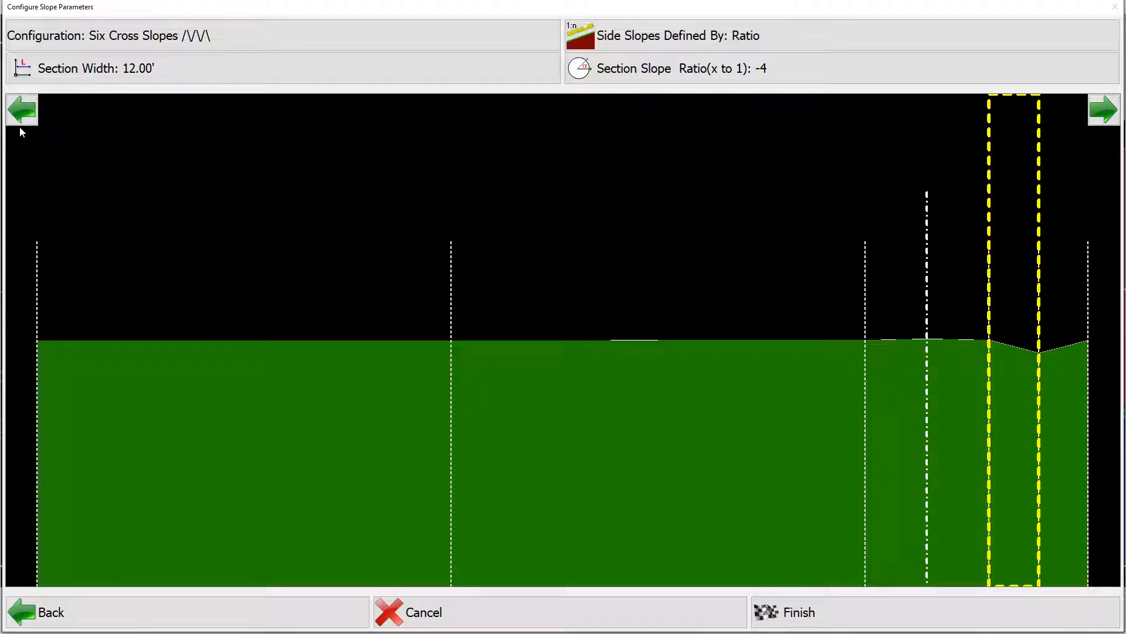
left_click(22, 114)
left_click(22, 114)
left_click(21, 114)
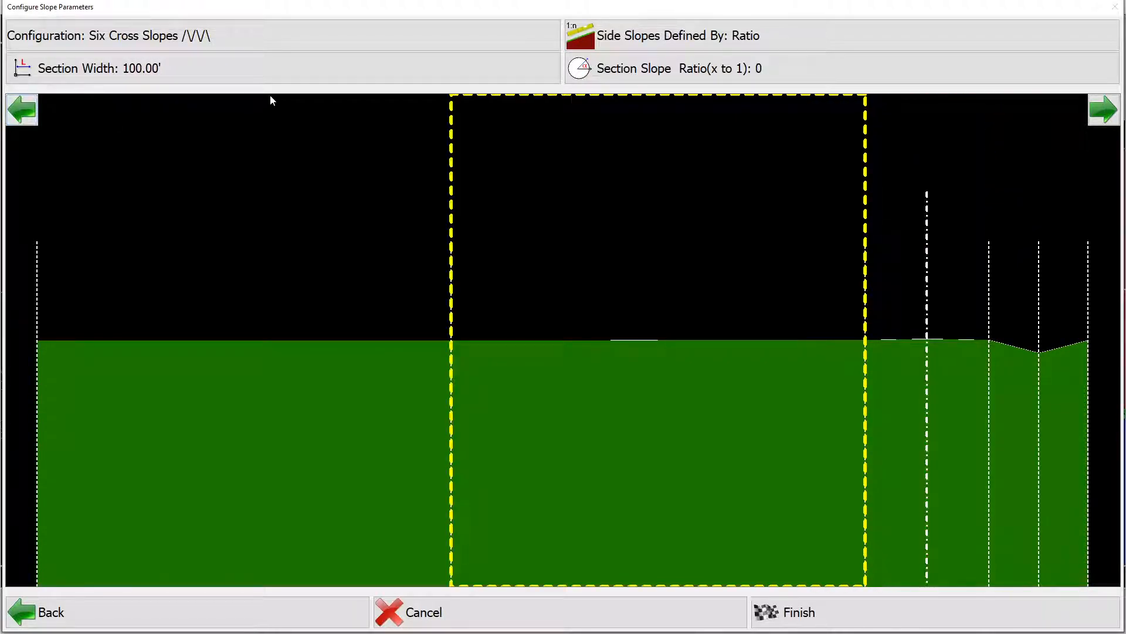
left_click(271, 73)
left_click(563, 281)
left_click(475, 321)
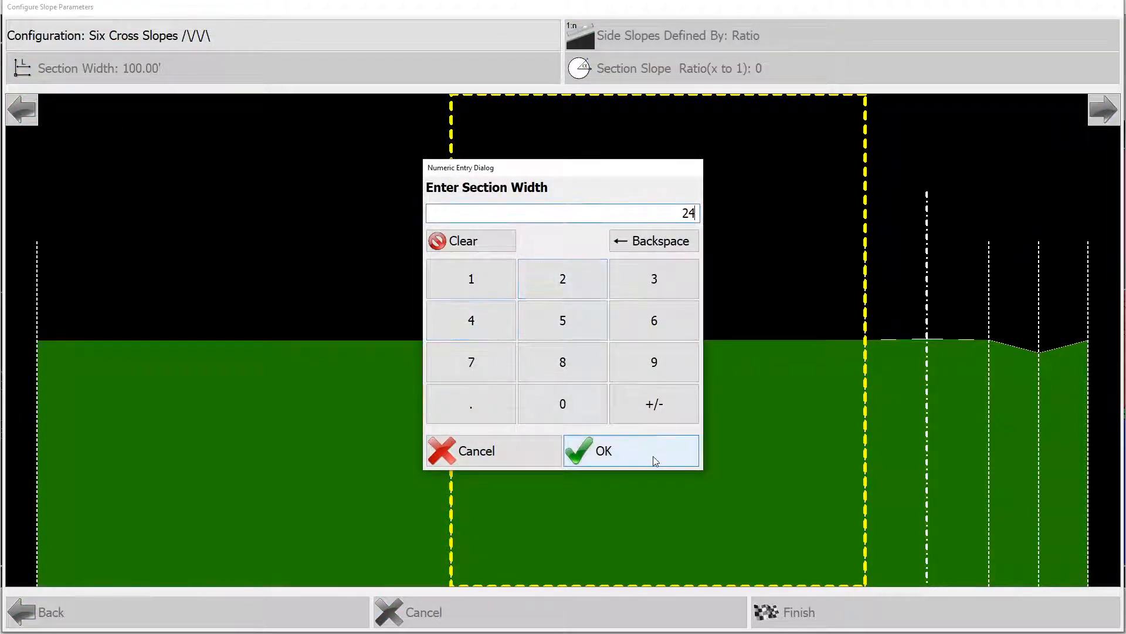
left_click(656, 461)
left_click(648, 68)
left_click(539, 288)
left_click(651, 405)
left_click(621, 453)
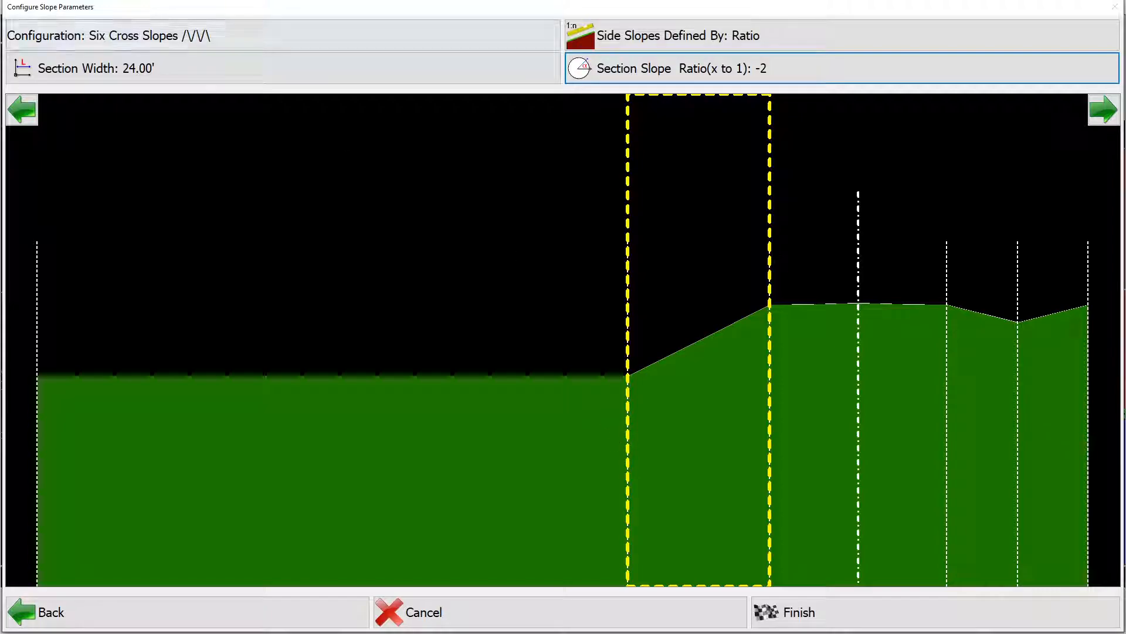
Set the outermost left section's width to 0'.
left_click(21, 109)
left_click(103, 59)
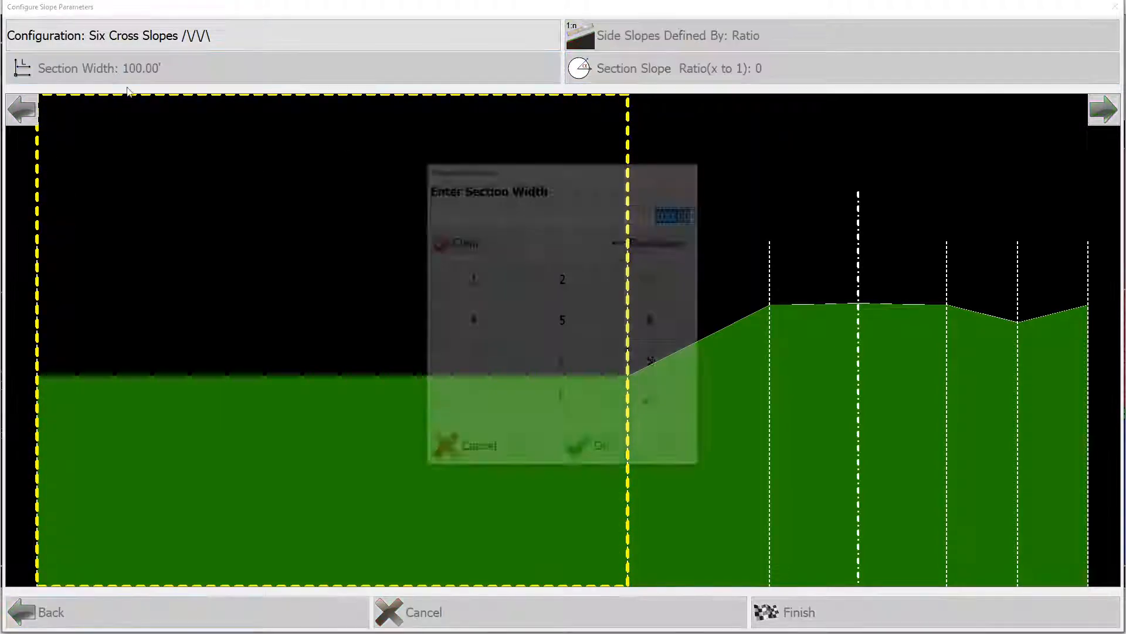
left_click(563, 403)
left_click(607, 449)
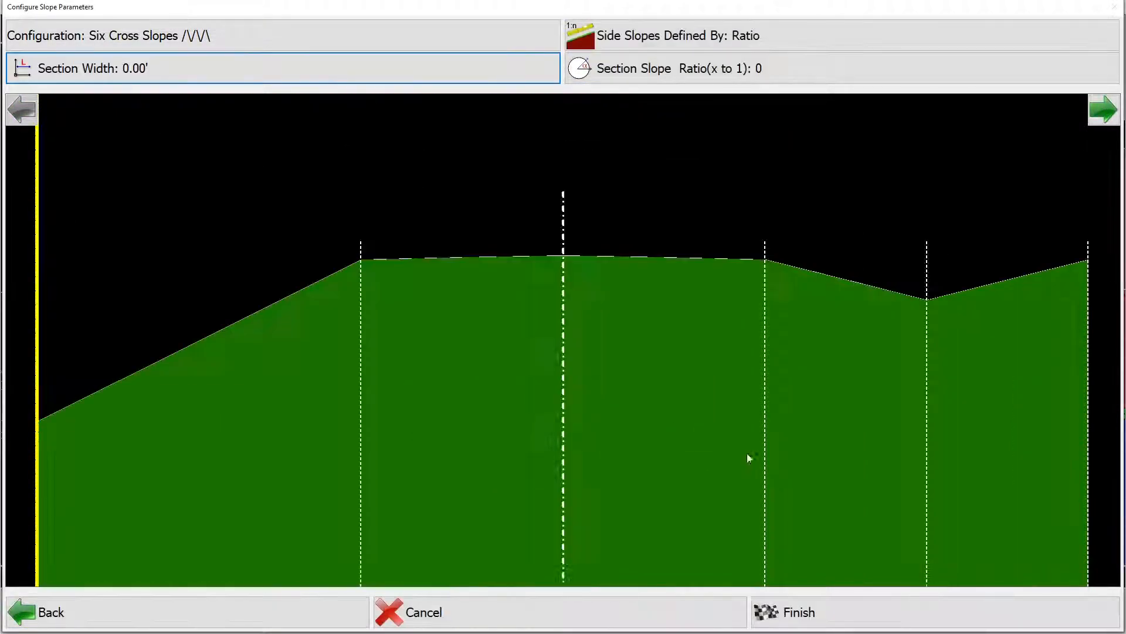
Set the slope ratio of the section immediately left of the centerline to 40 to 1.
left_click(1105, 109)
left_click(1104, 110)
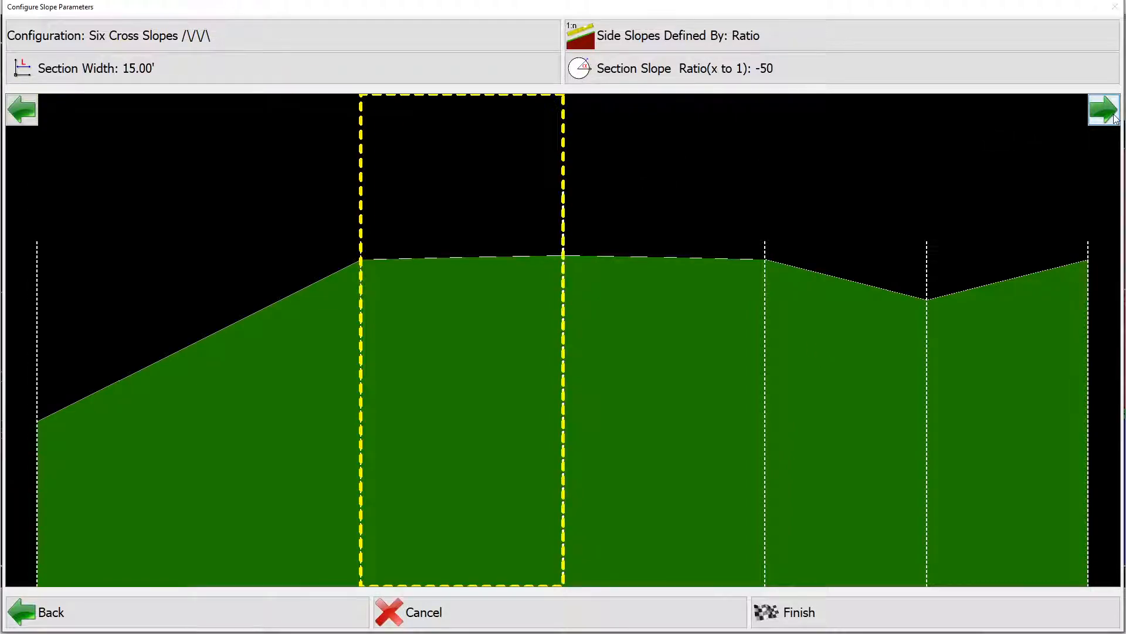
left_click(684, 78)
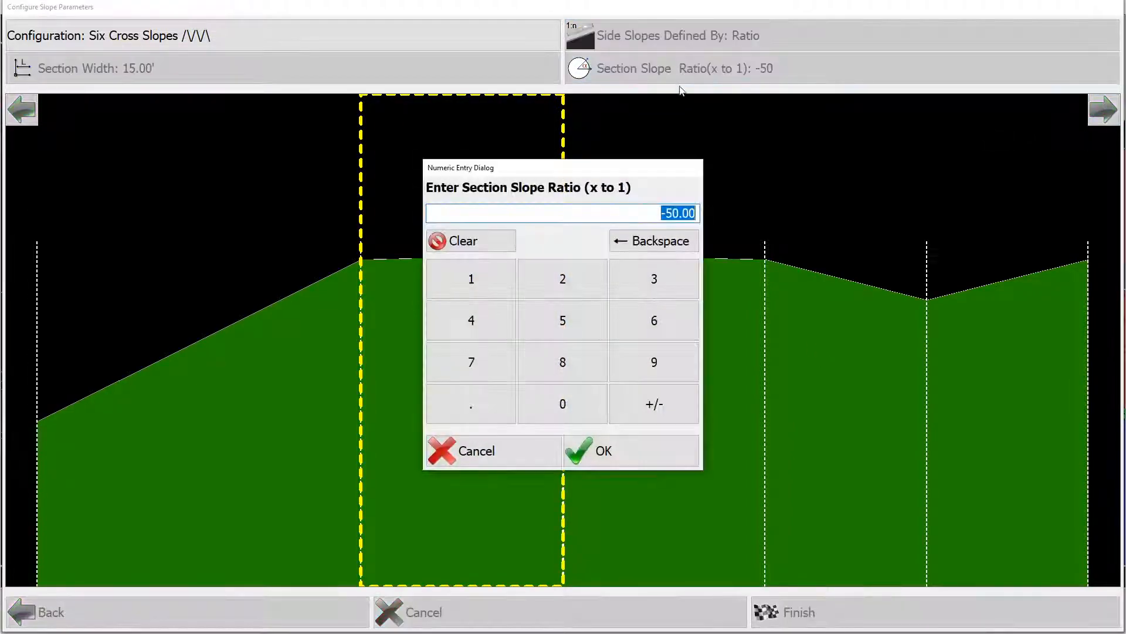
left_click(476, 316)
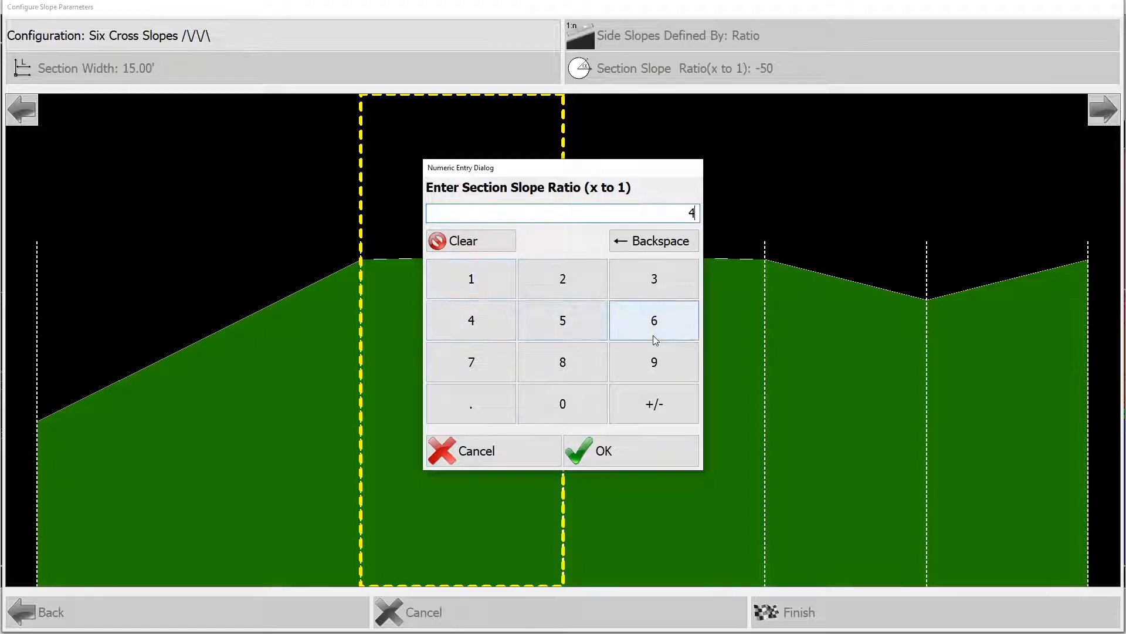
left_click(606, 443)
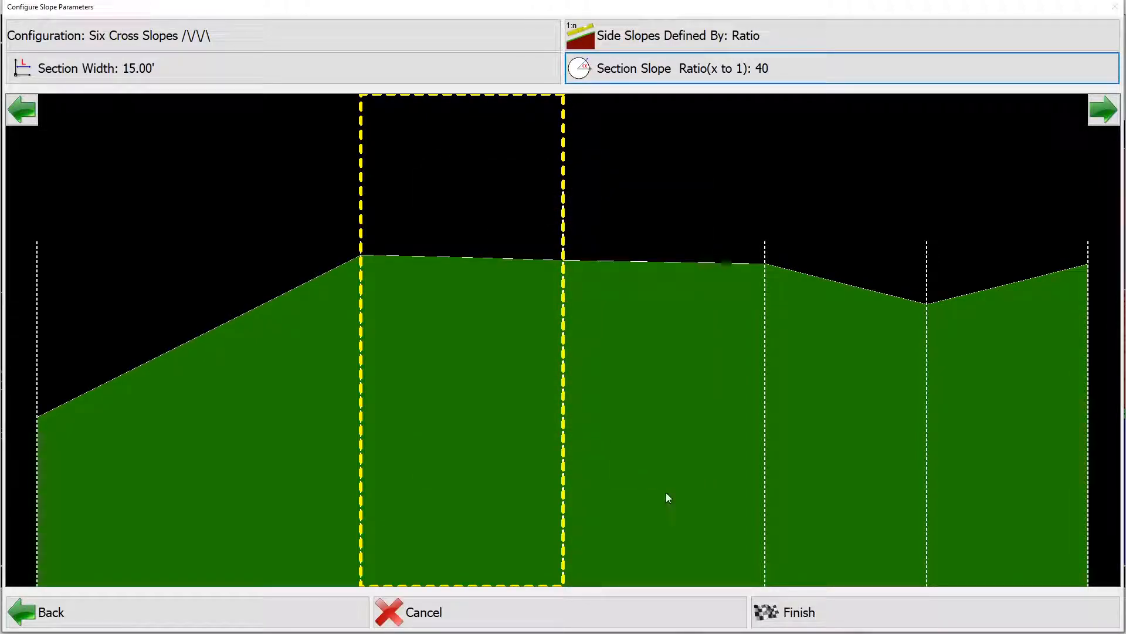
Finish configuring the slope parameters, check the resulting cross section and leave slope creation without saving the slope.
left_click(793, 614)
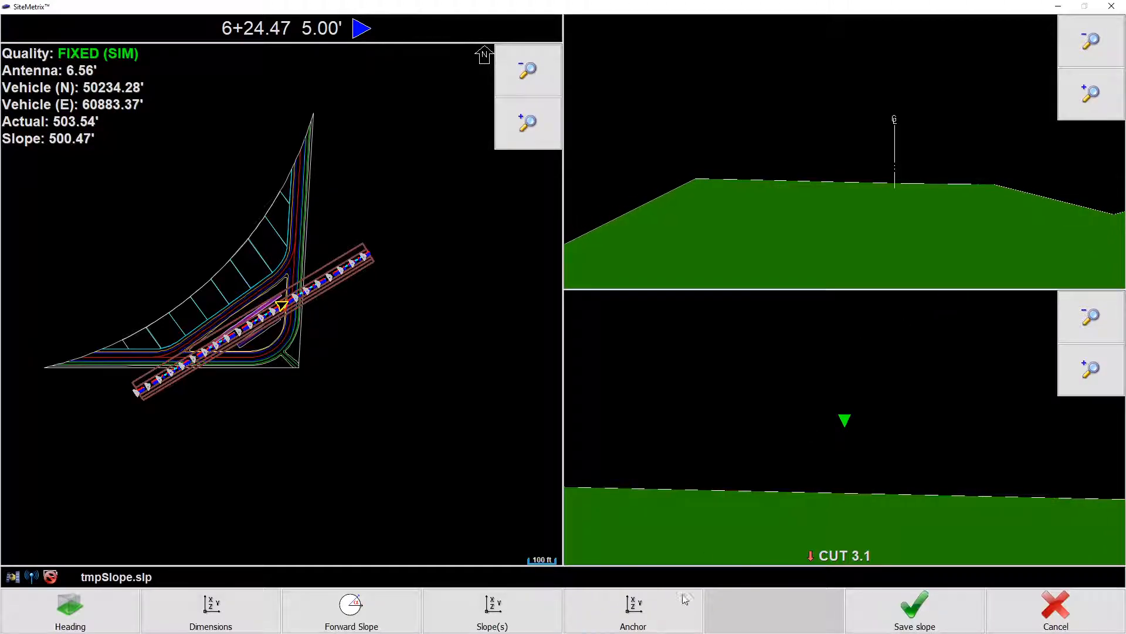
left_click(1084, 32)
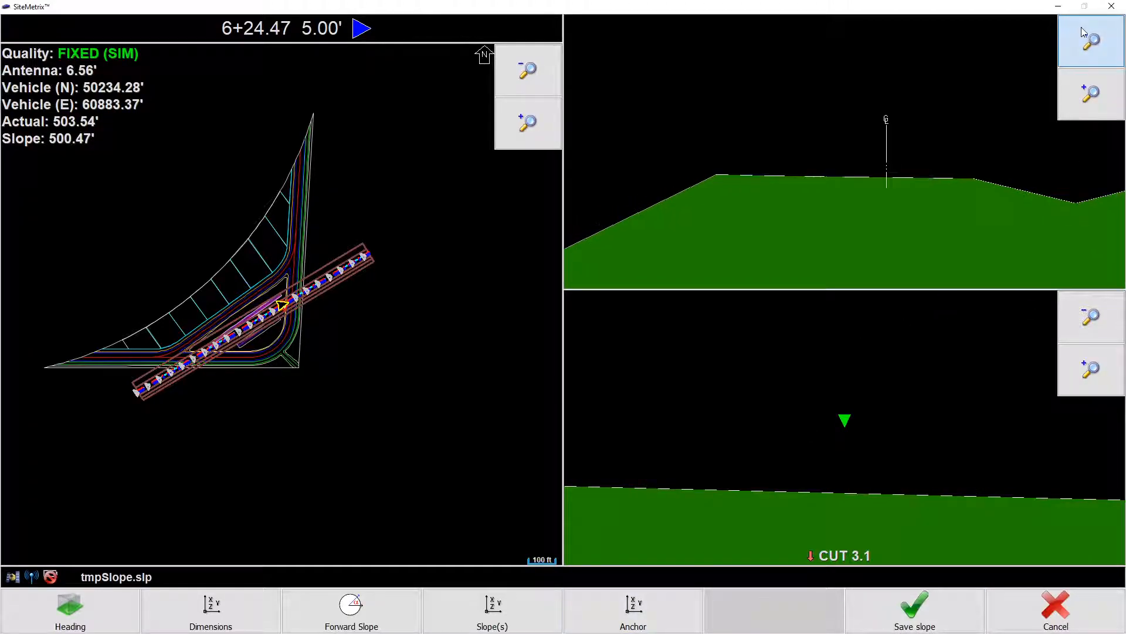
left_click(1084, 32)
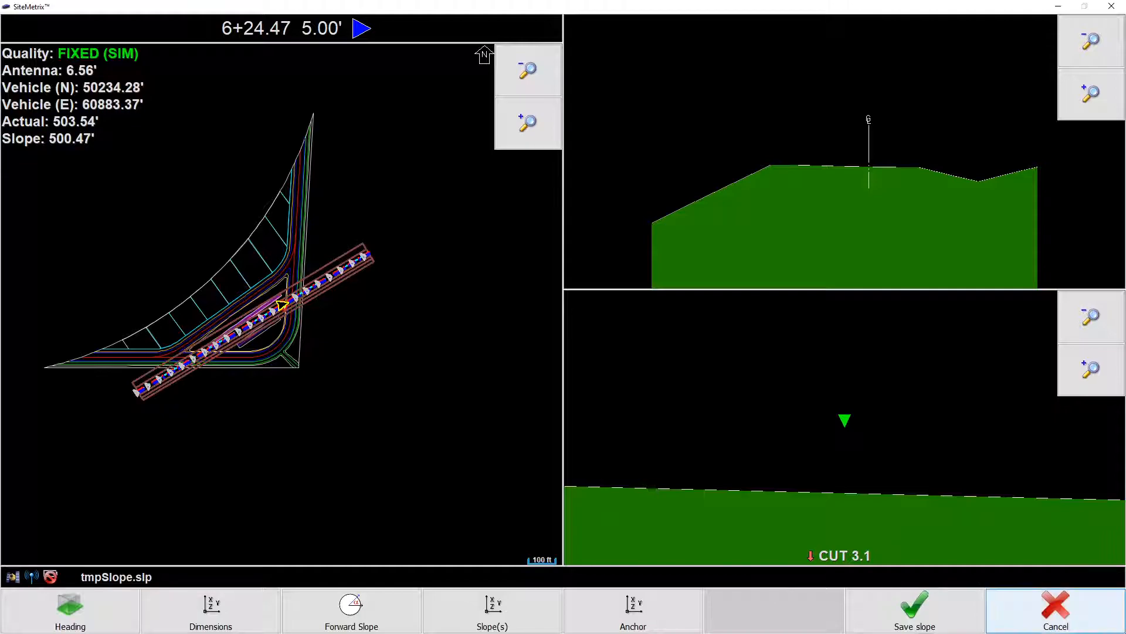
left_click(1056, 610)
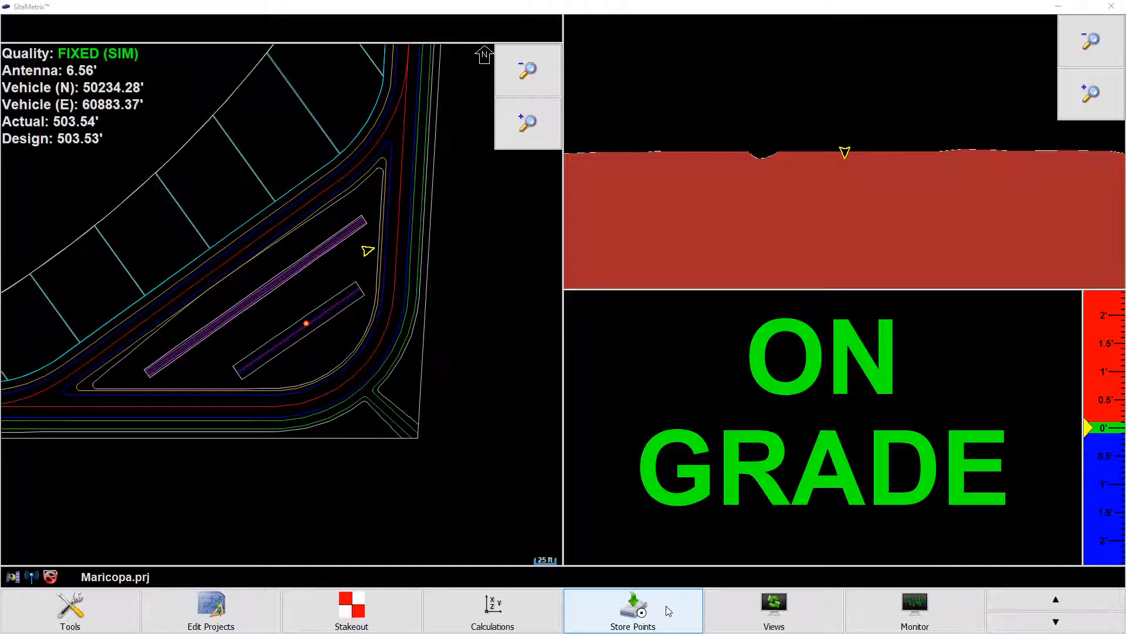
Choose Existing Utilities.gpt as the coordinate file for storing points and look over the saved description list.
left_click(668, 611)
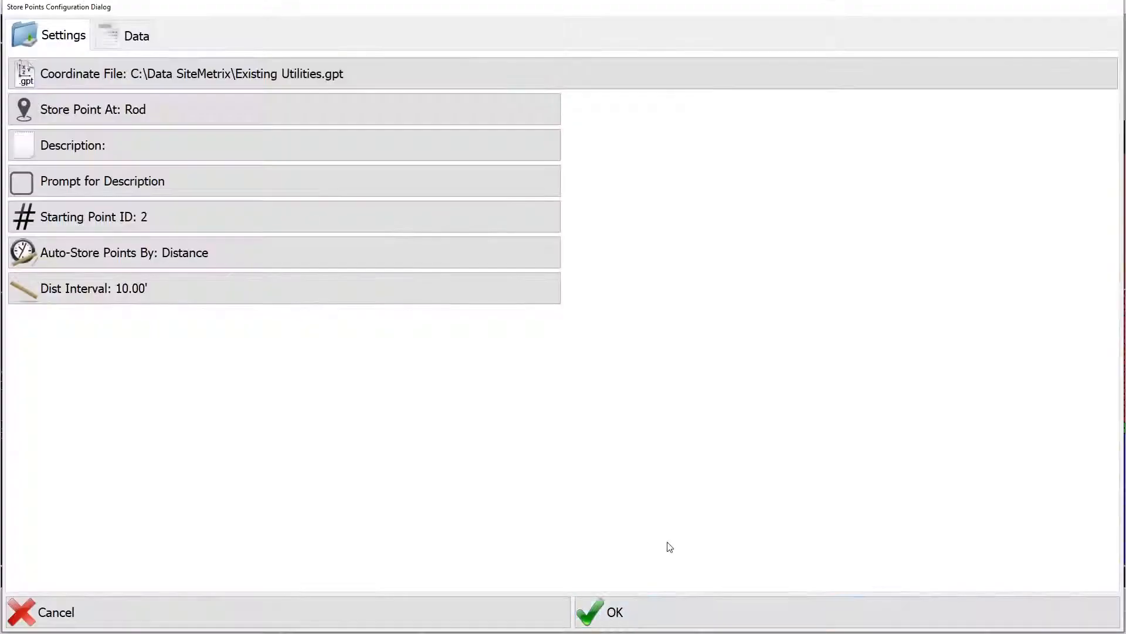
left_click(355, 70)
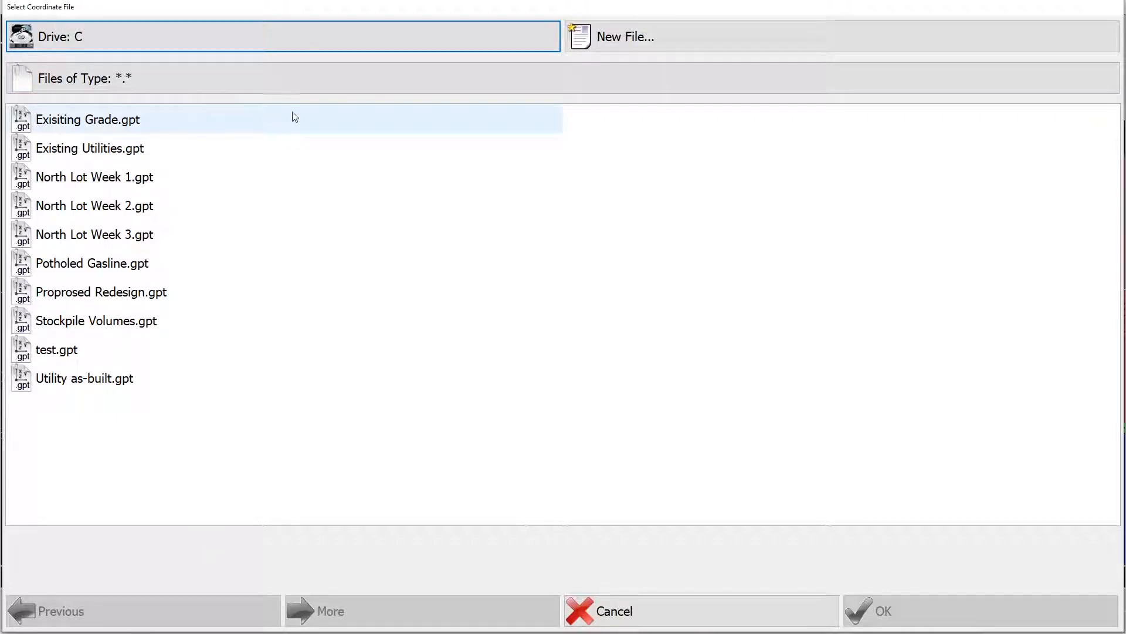
left_click(216, 145)
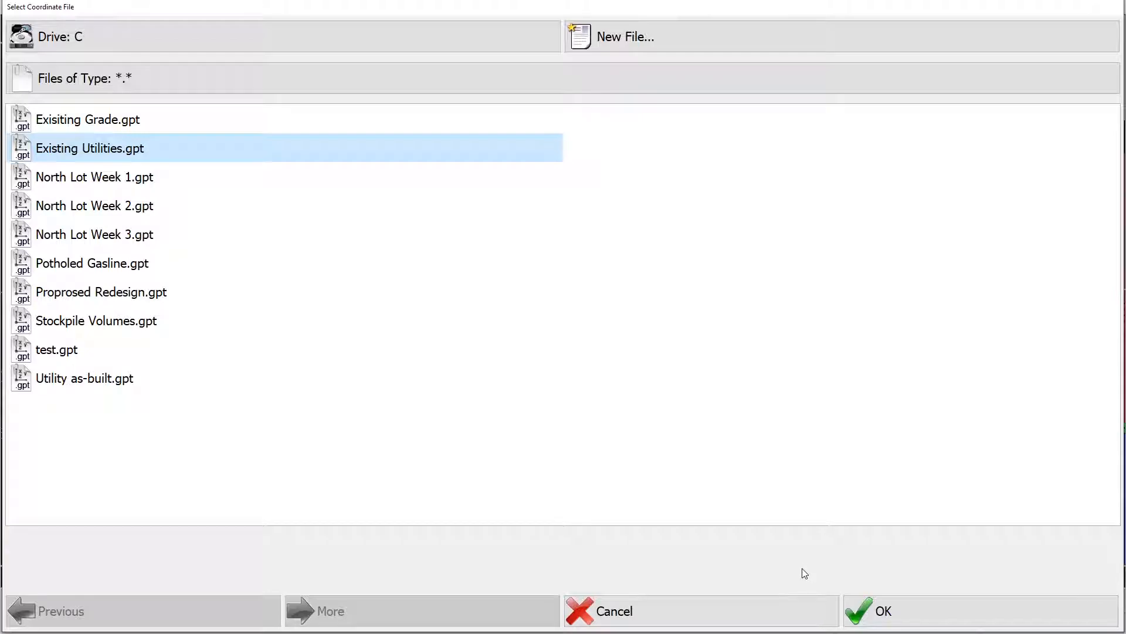
left_click(1003, 619)
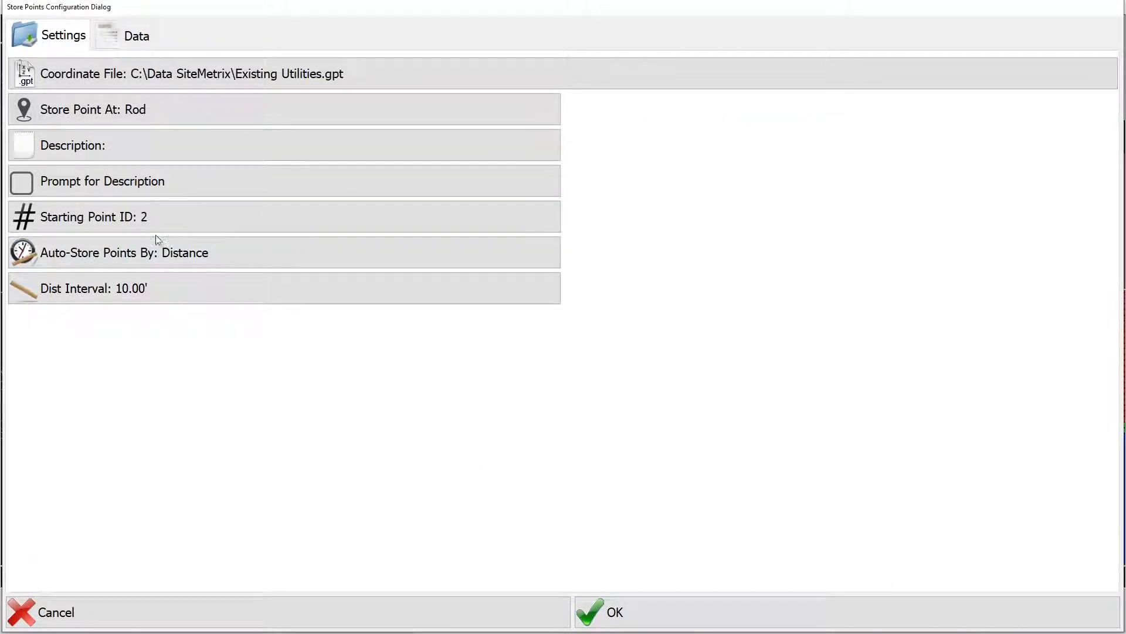
left_click(121, 133)
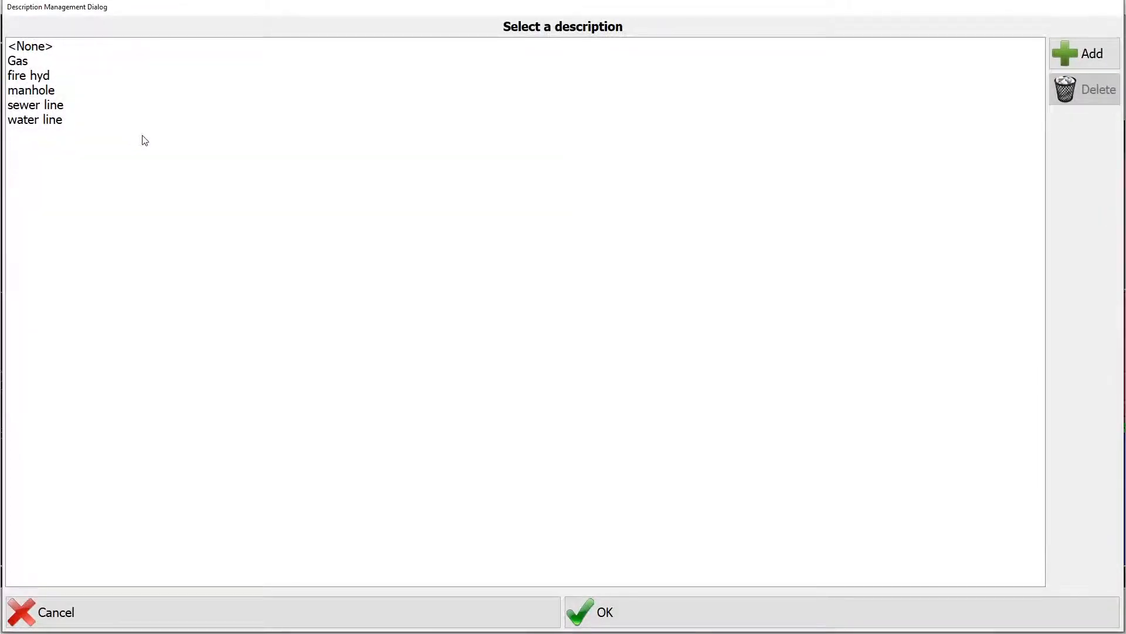
key("Escape")
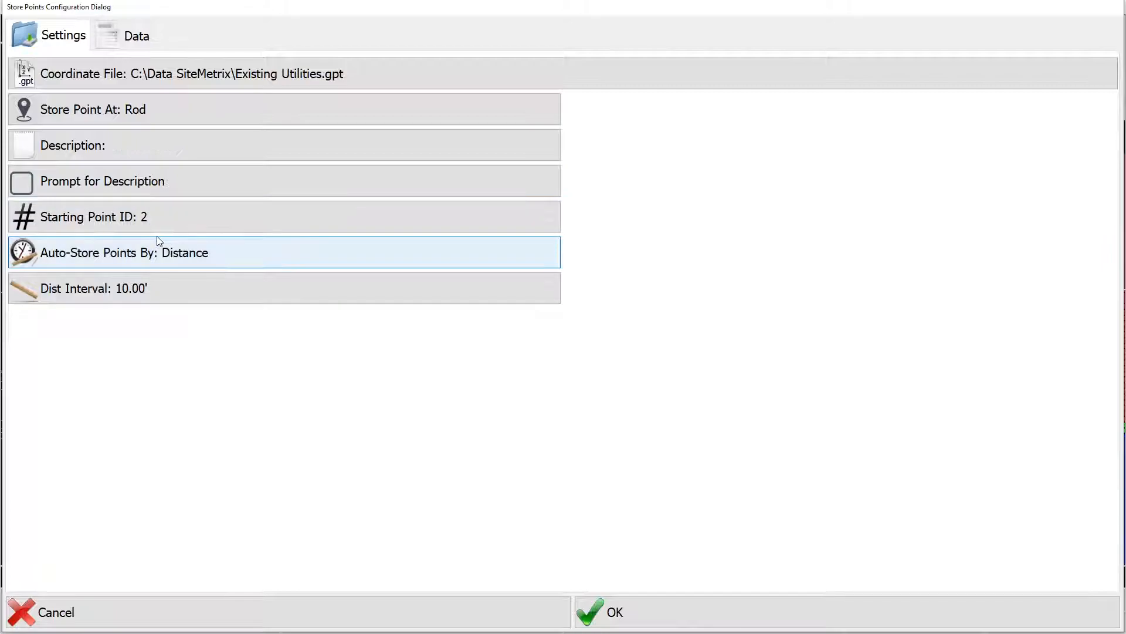
Cycle the auto-store mode back to Distance, accept the settings and store a single point at the current position.
left_click(143, 252)
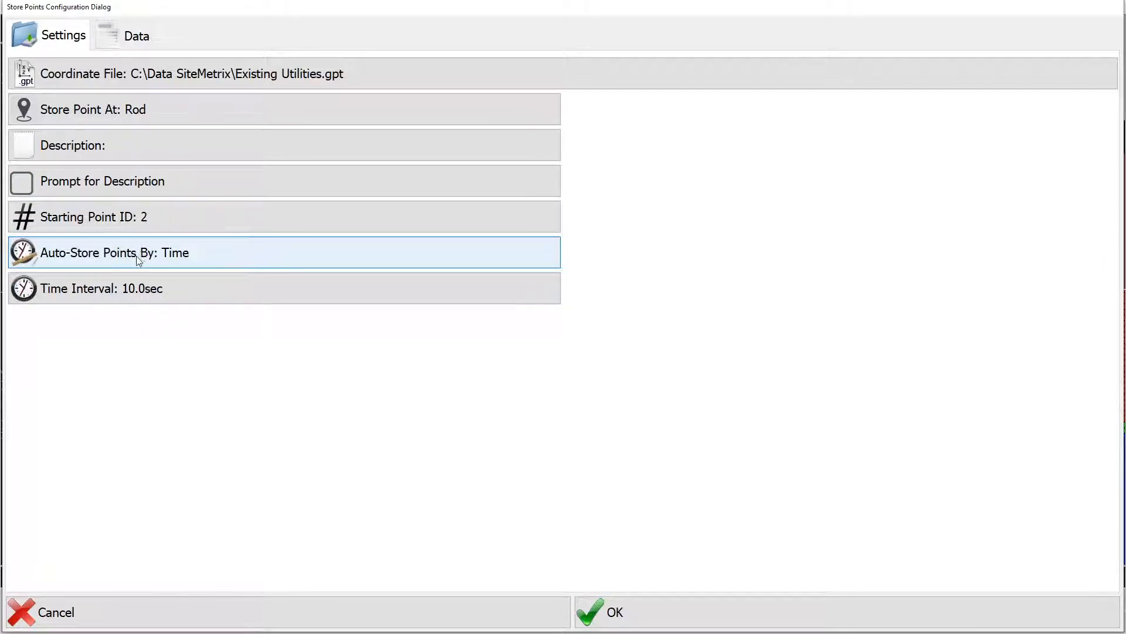
left_click(139, 258)
left_click(138, 260)
left_click(138, 260)
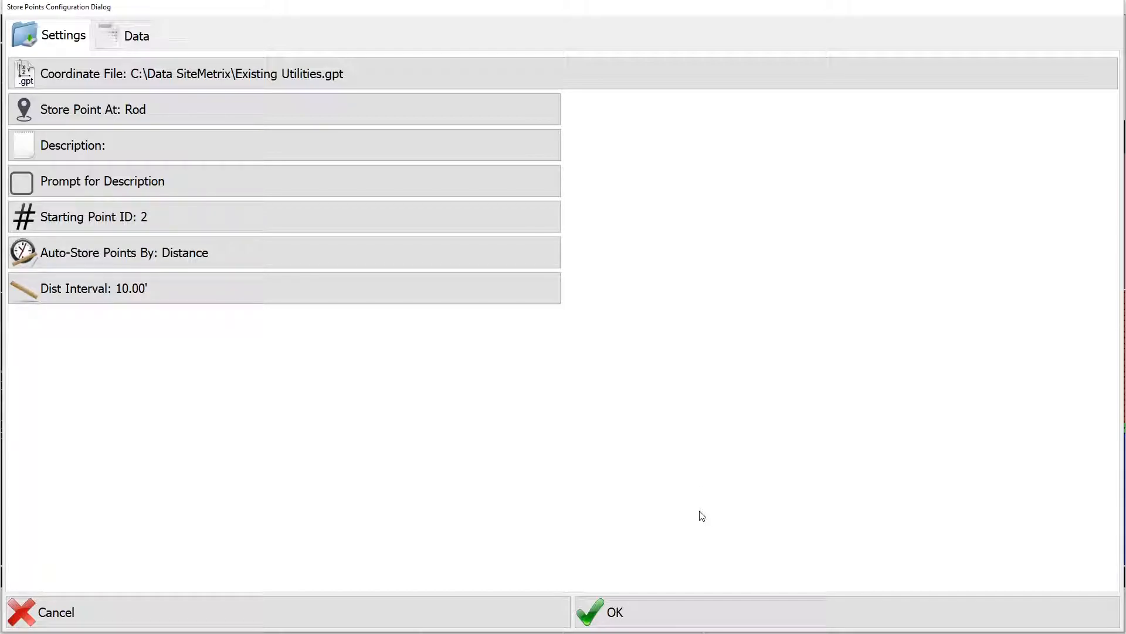
left_click(702, 601)
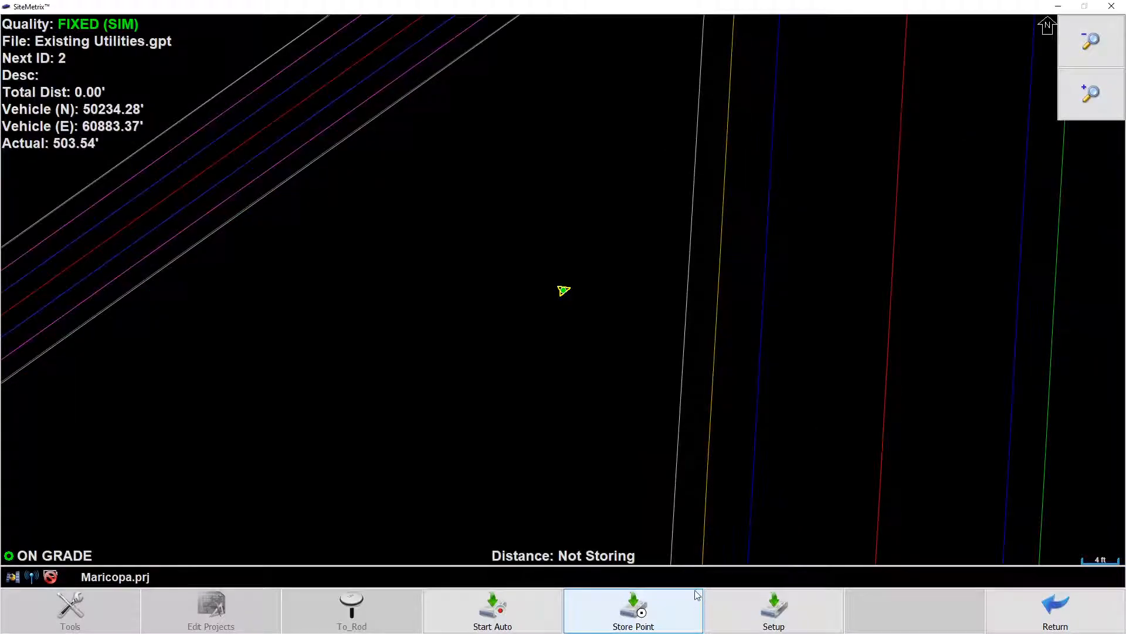
left_click(625, 593)
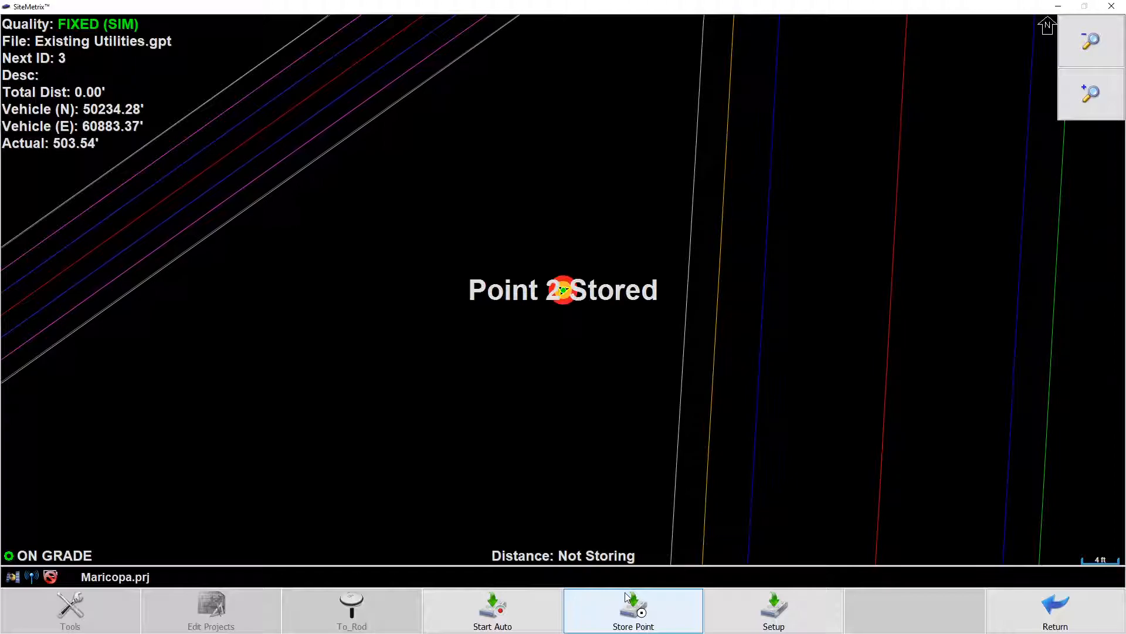
Enable prompting for a description and store a point described as water line.
left_click(721, 607)
left_click(14, 171)
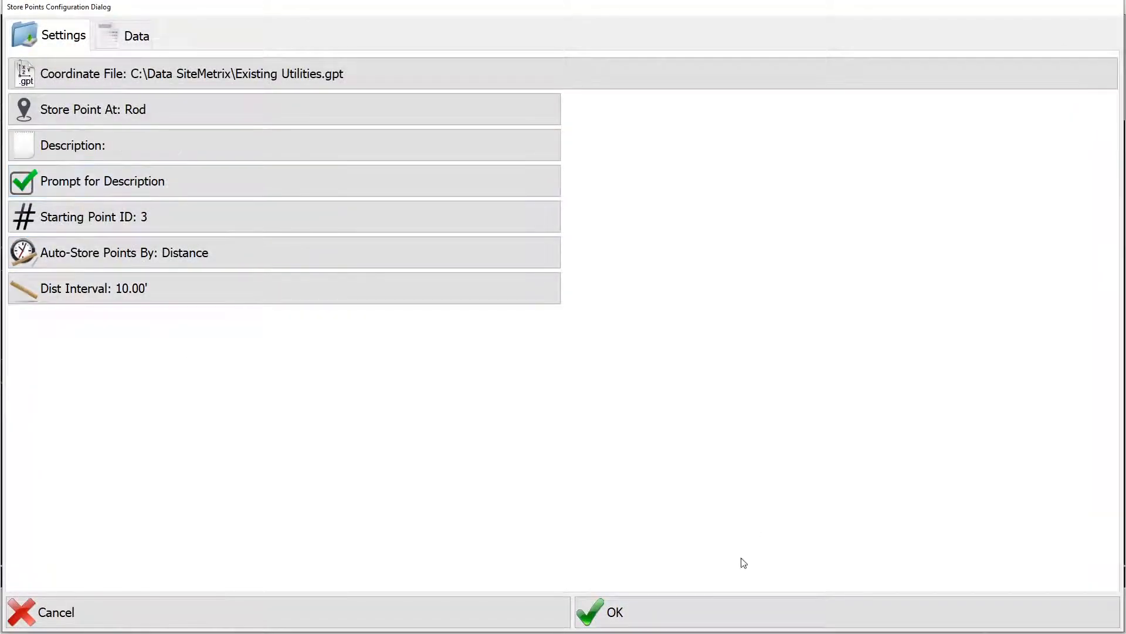
left_click(670, 608)
left_click(618, 606)
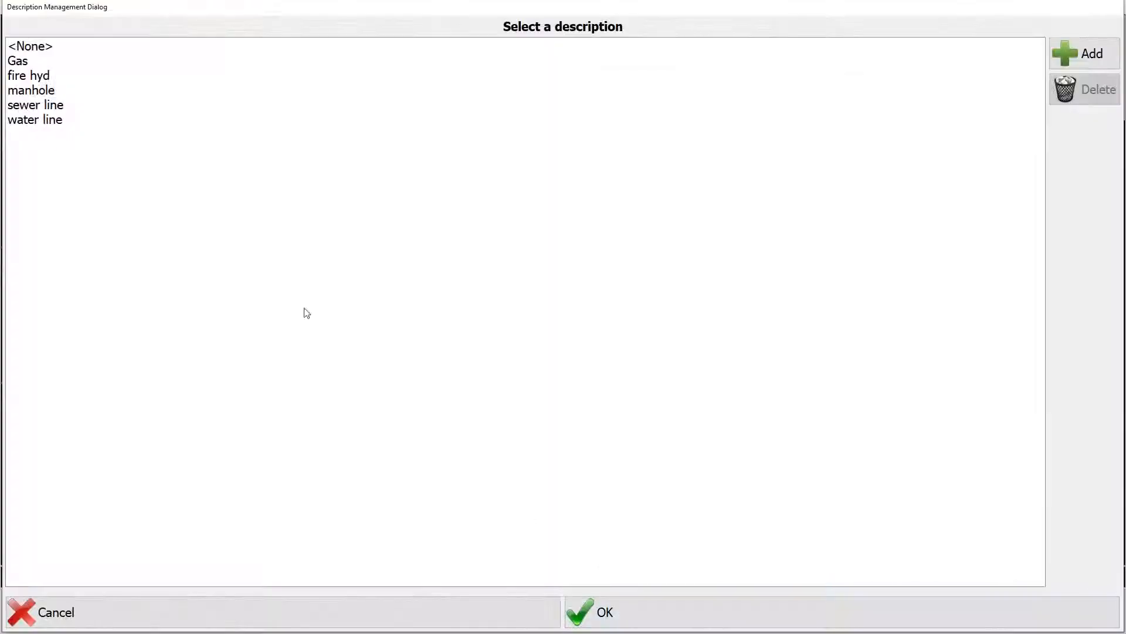
left_click(60, 119)
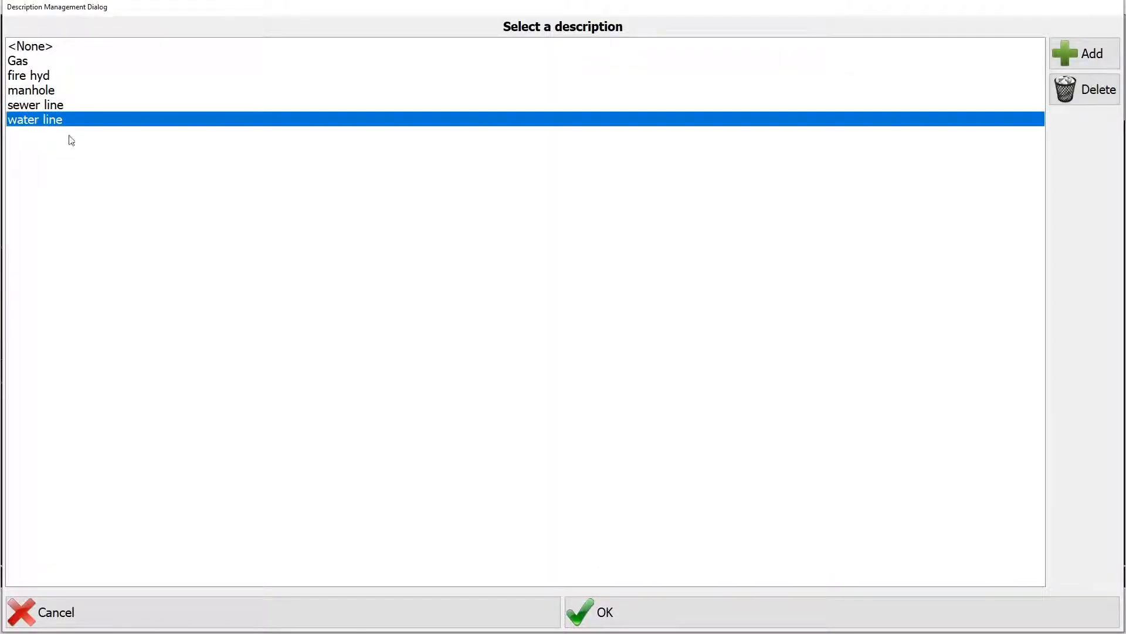
left_click(693, 610)
Disable the description prompt, auto-store water line points by distance along the path, and return to the main view.
left_click(757, 626)
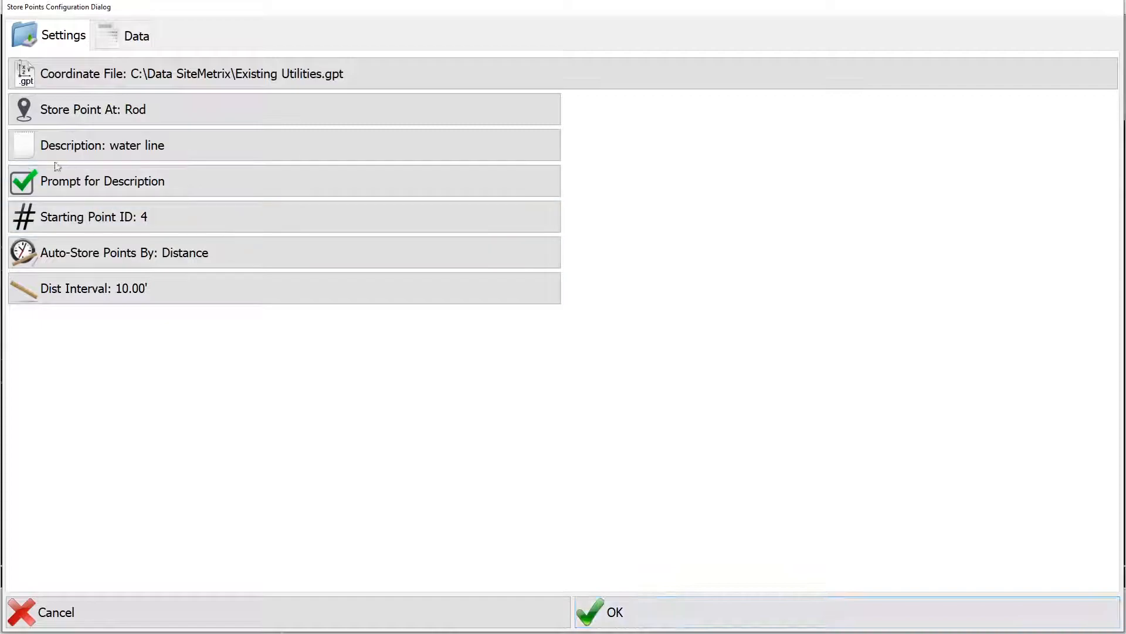
left_click(24, 181)
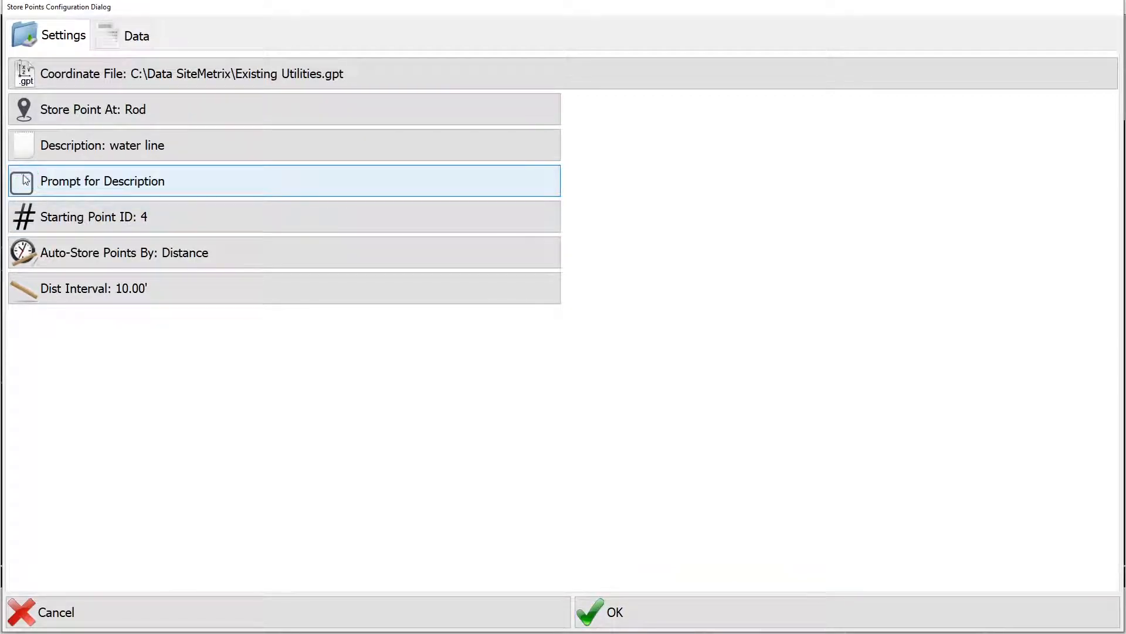
left_click(688, 604)
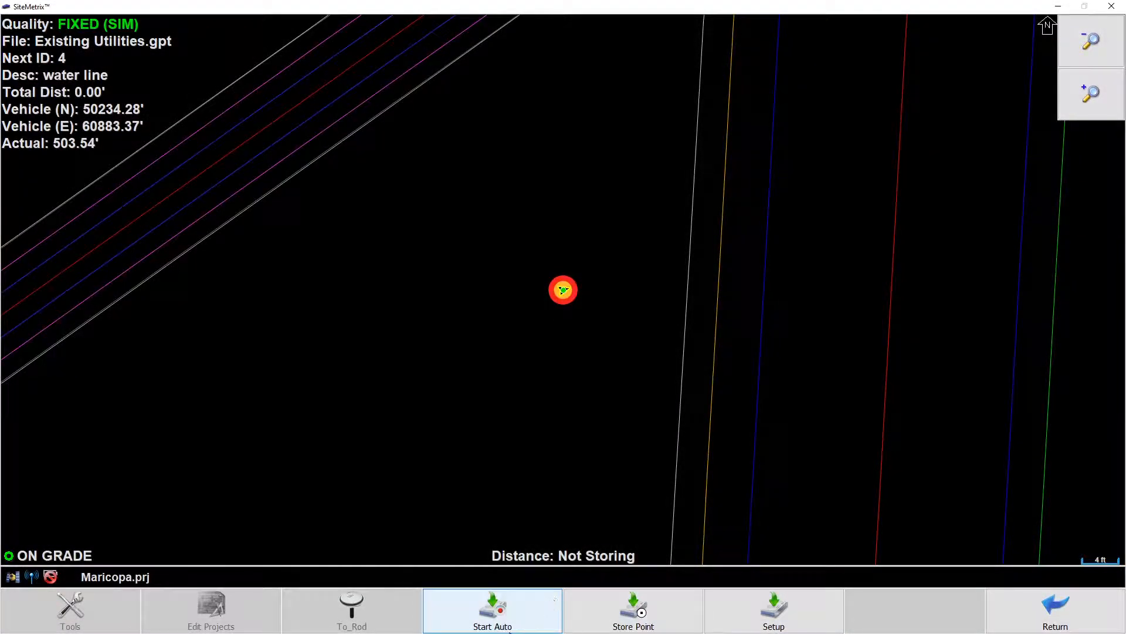
left_click(507, 614)
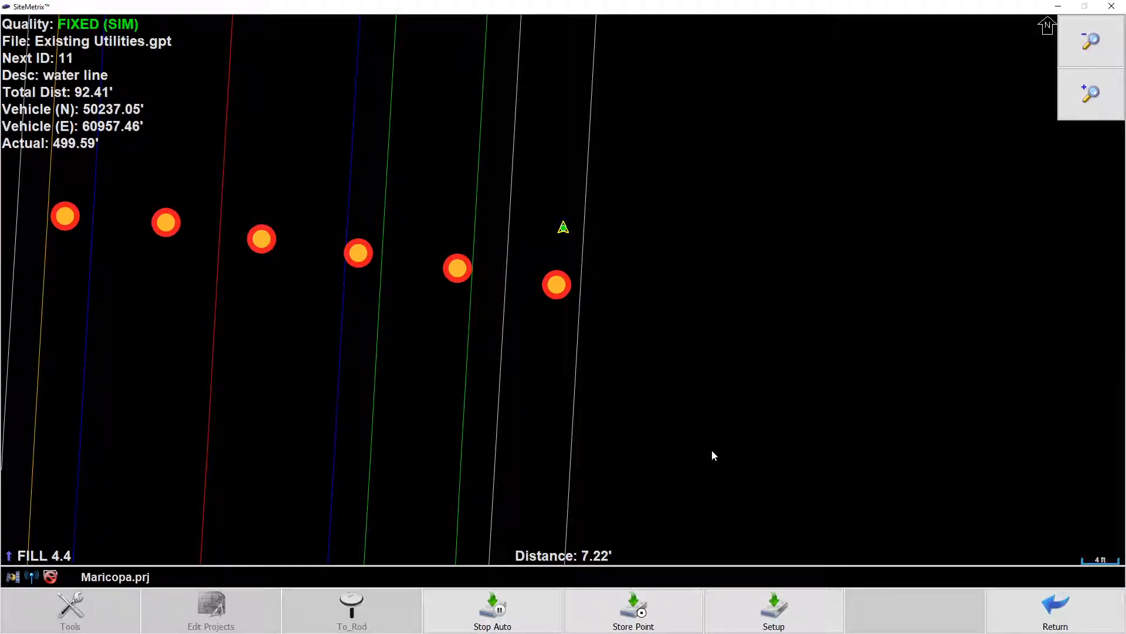
left_click(1046, 608)
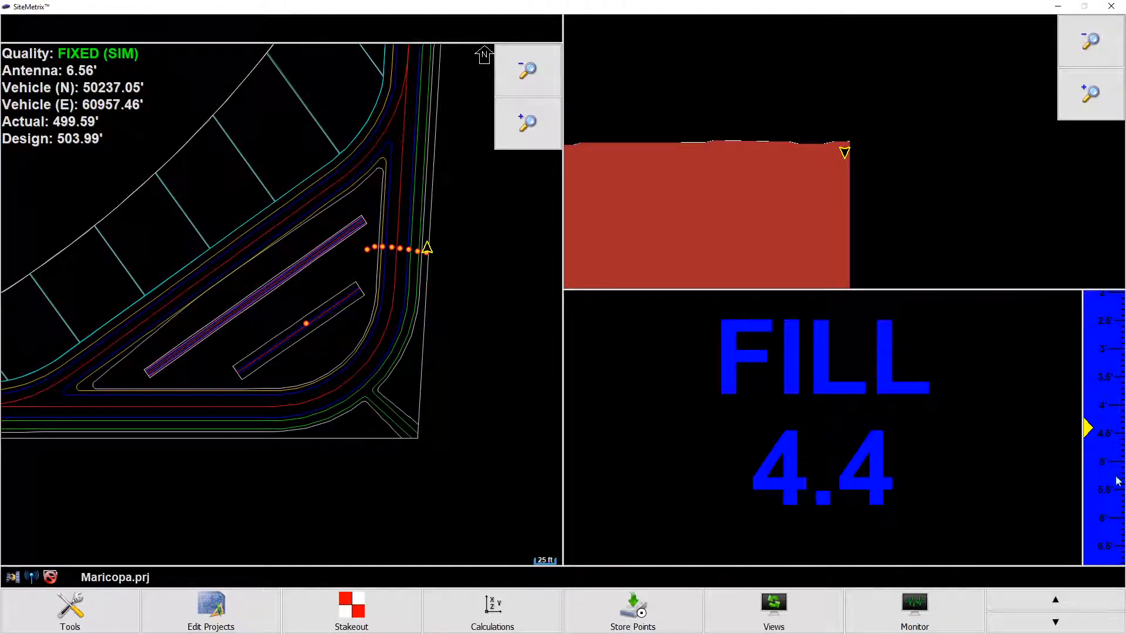
Look at the available volume routines and leave the tools without starting one.
left_click(70, 610)
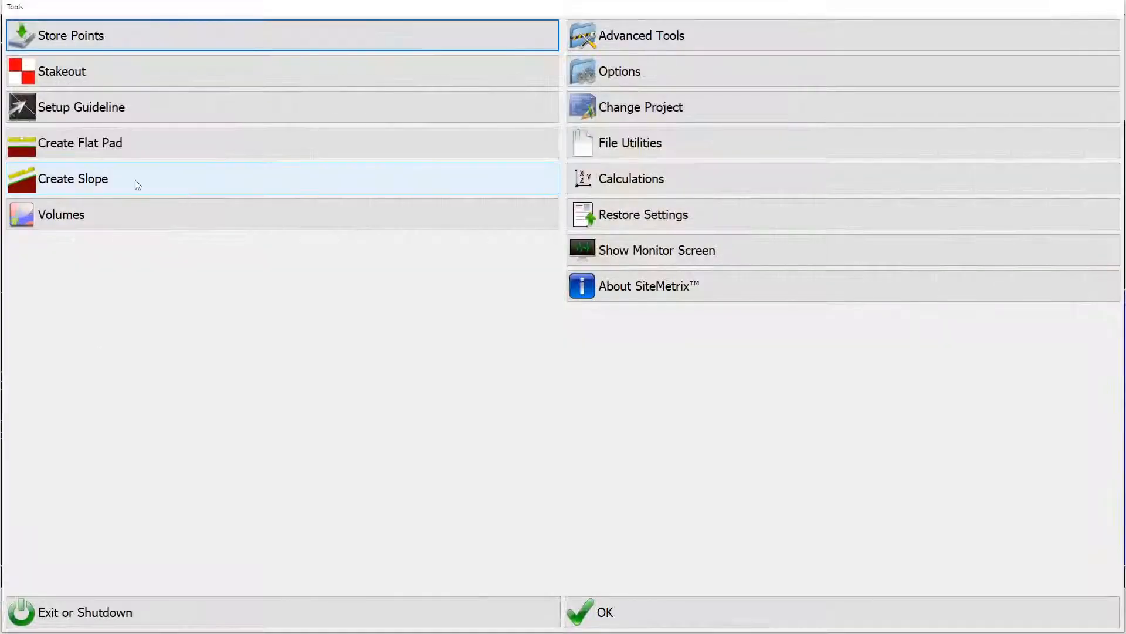
left_click(75, 214)
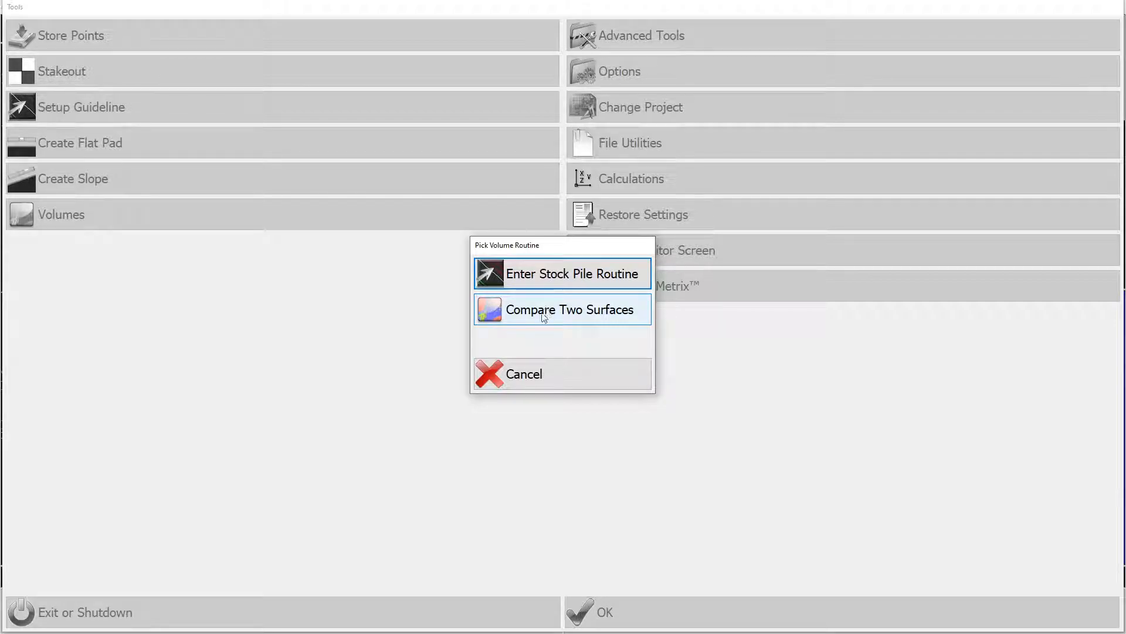
left_click(519, 370)
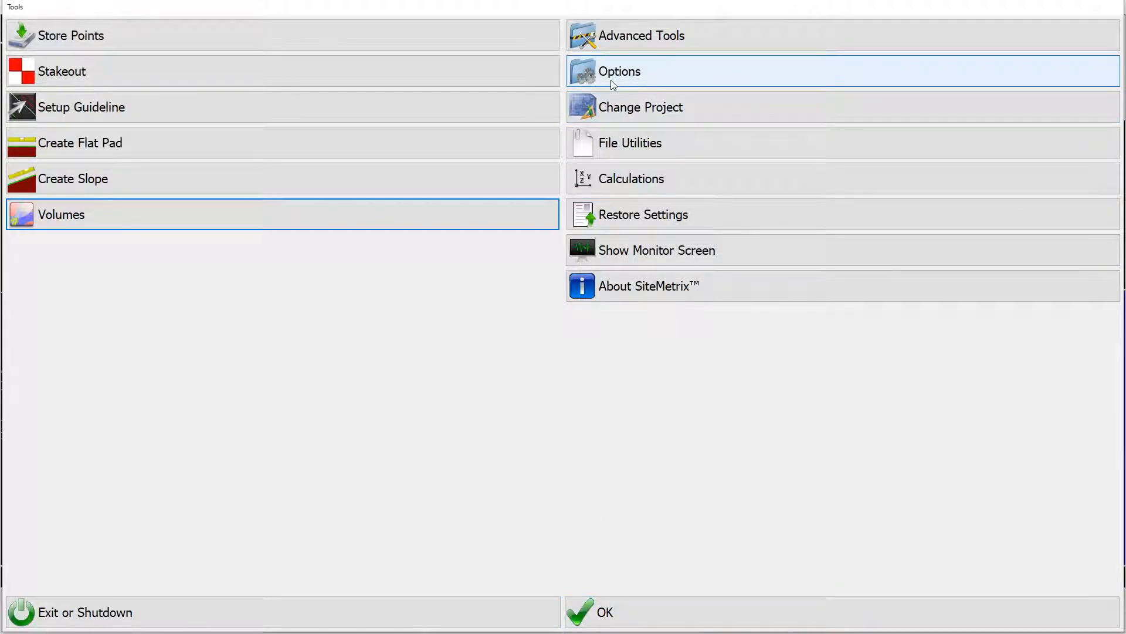
left_click(620, 613)
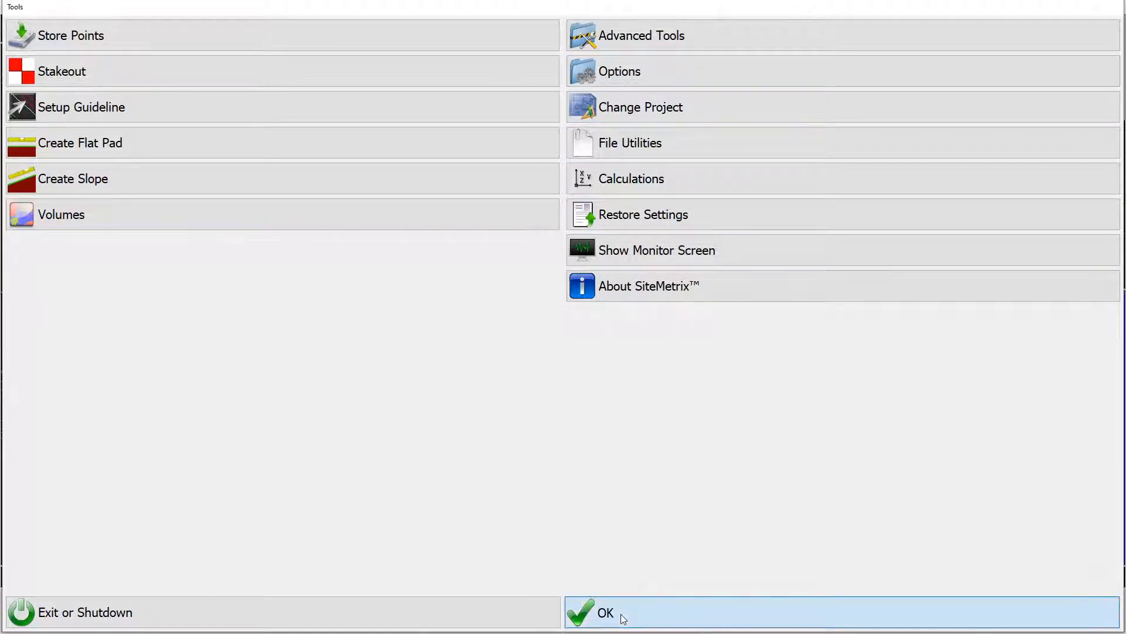